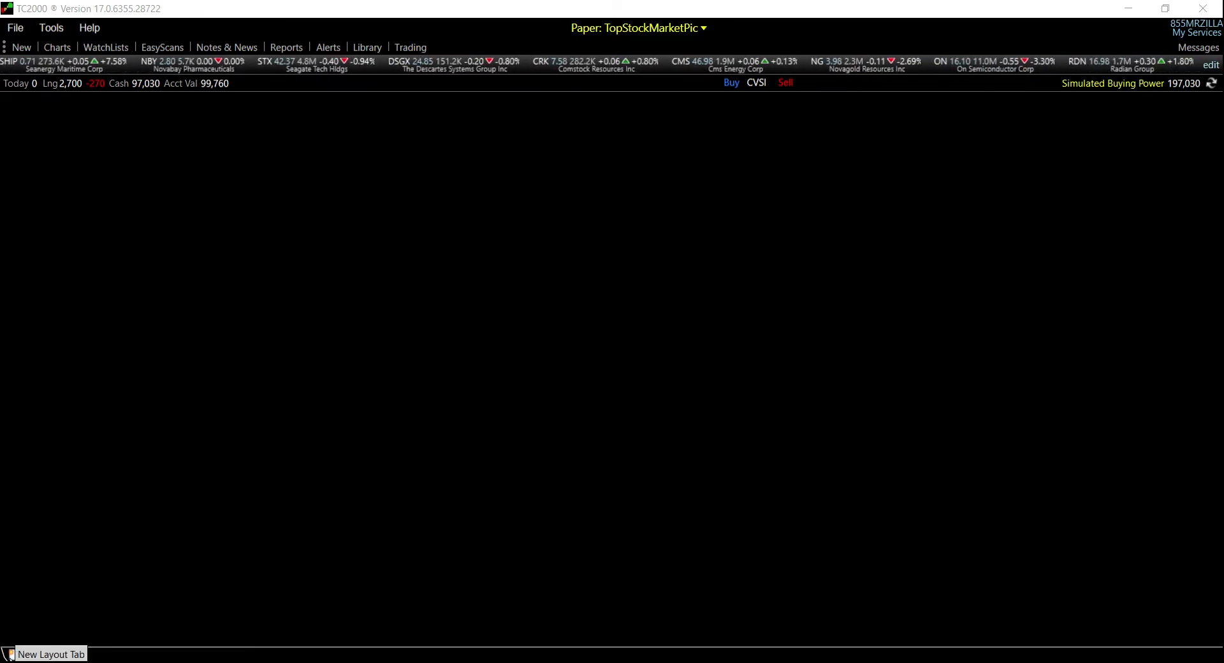
Create a new layout tab from the starter layout with three panes above one wide pane
left_click(9, 654)
scroll(611, 417, "down", 3)
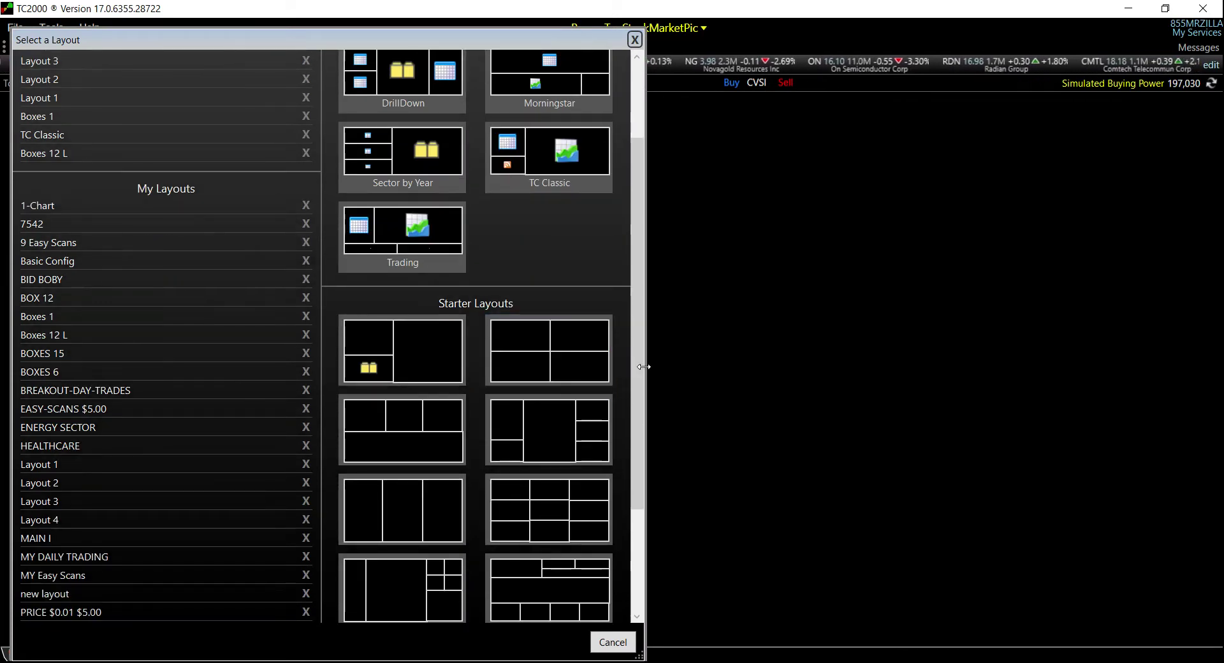
left_click_drag(643, 366, 1180, 344)
left_click_drag(1177, 267, 1181, 149)
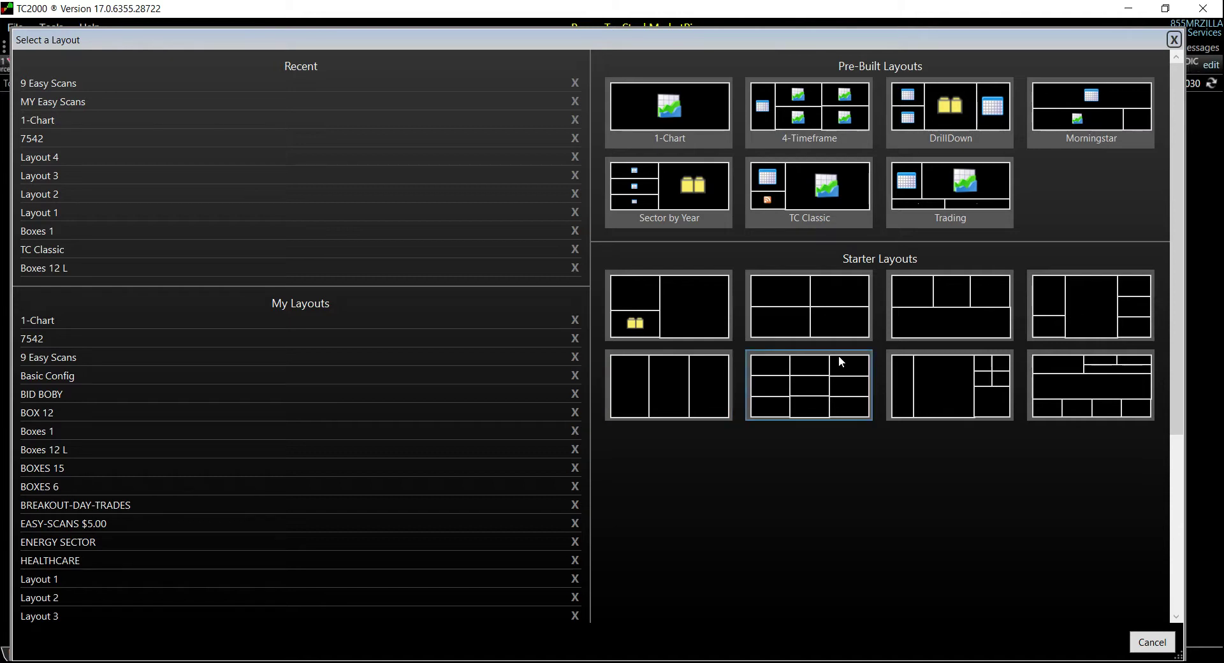
left_click(958, 313)
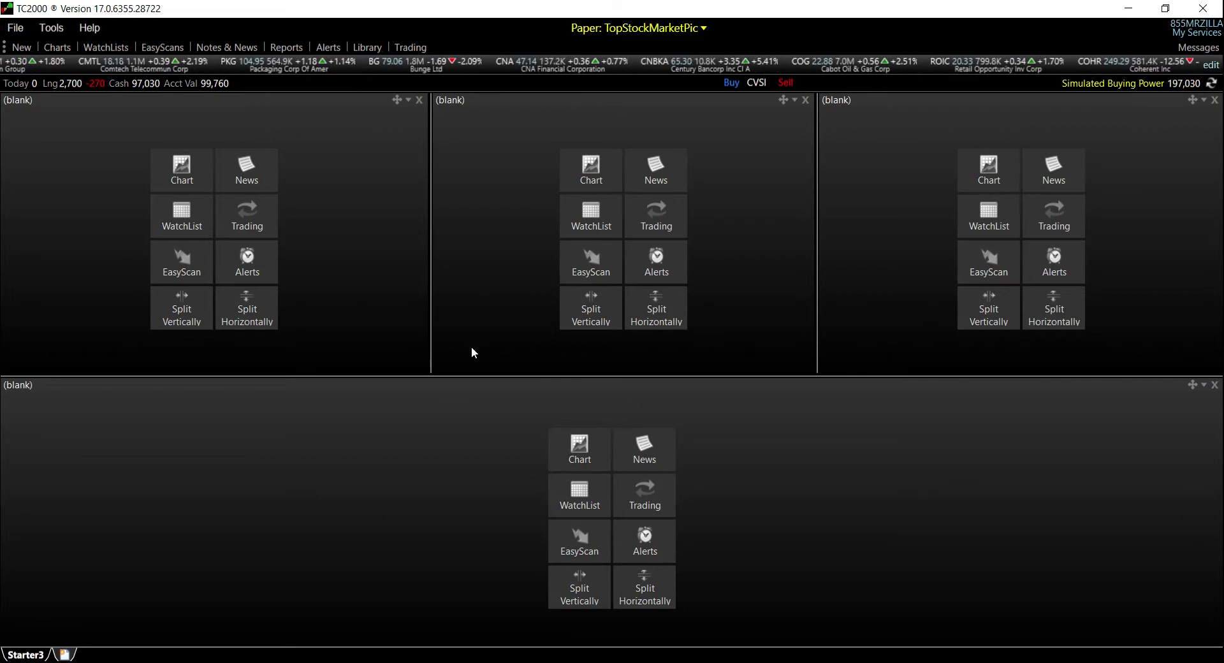
Move the first upper blank pane into a full-height column beside the others, narrow it, and slightly enlarge the wide lower pane
left_click(396, 99)
left_click(15, 381)
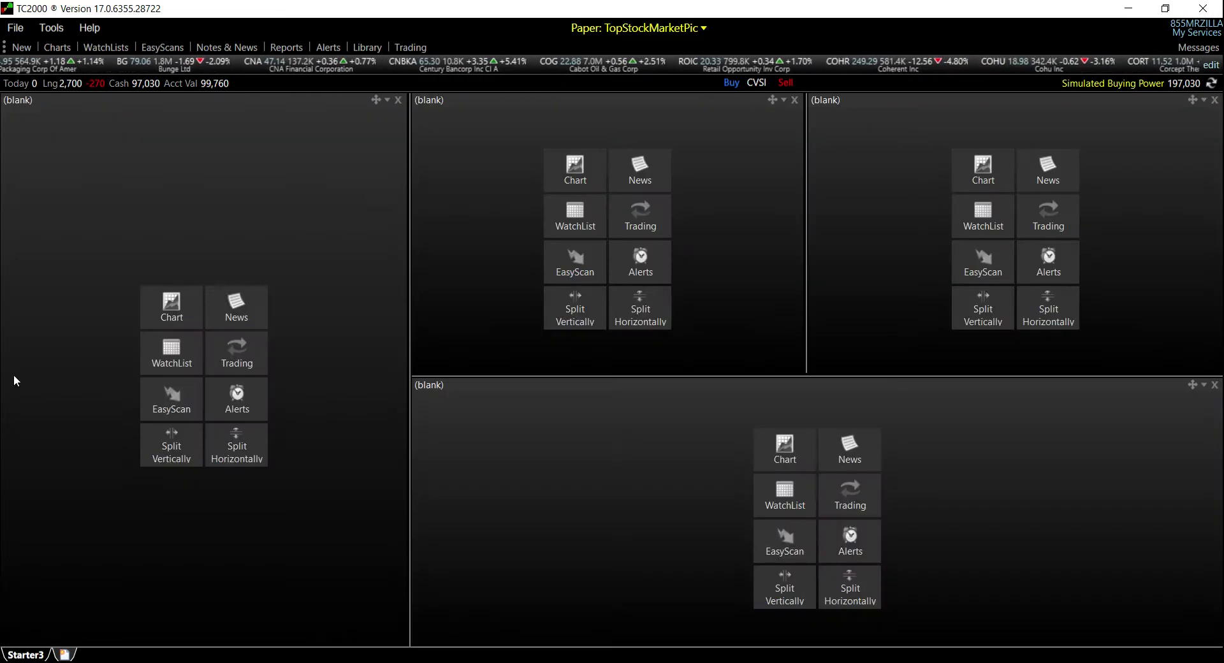
left_click_drag(409, 360, 273, 372)
left_click_drag(722, 376, 721, 368)
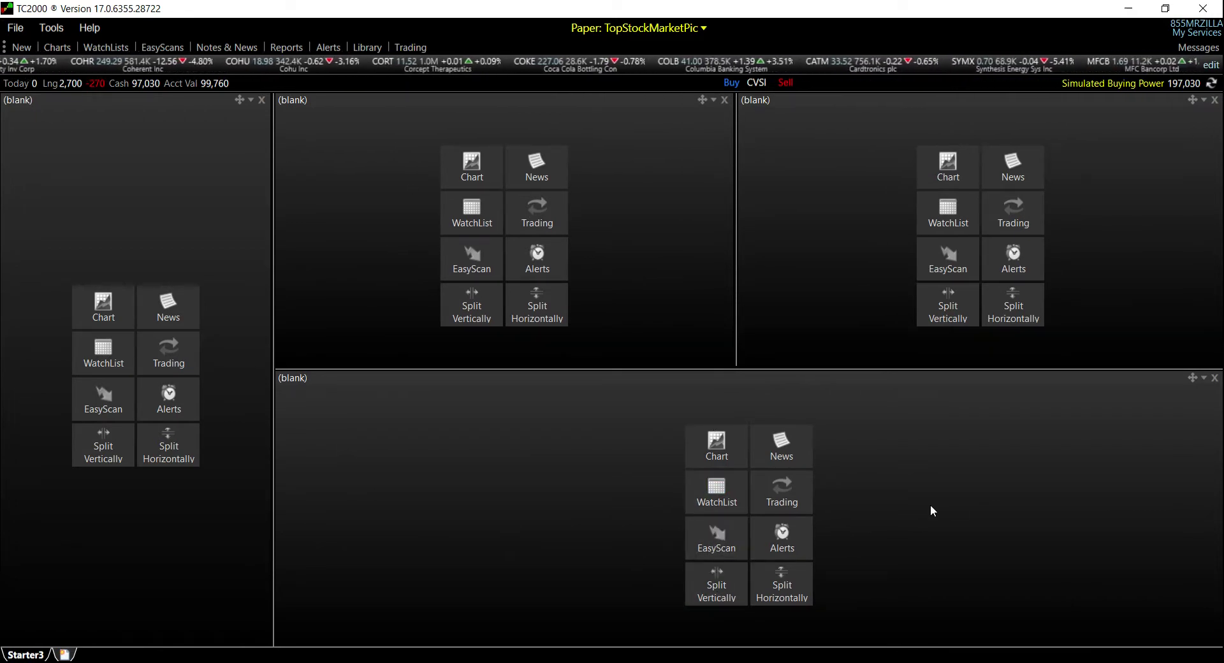
Split the wide lower pane into a grid of eight blank panes, four columns by two rows
left_click(703, 596)
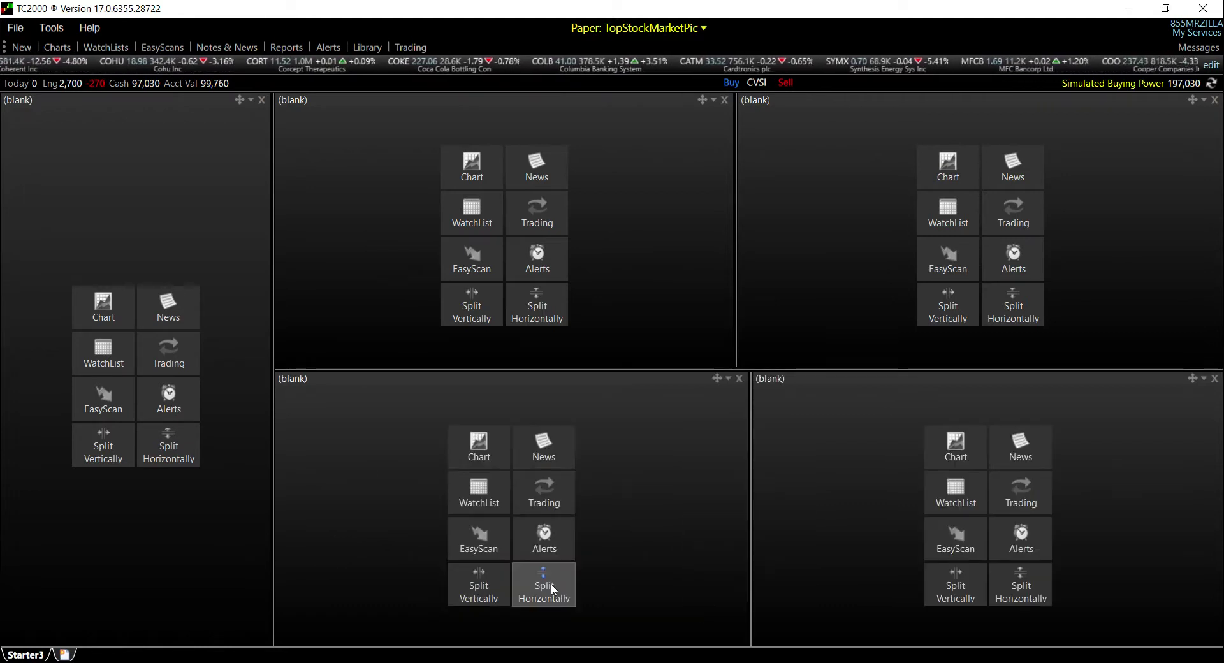
left_click(503, 577)
left_click(407, 596)
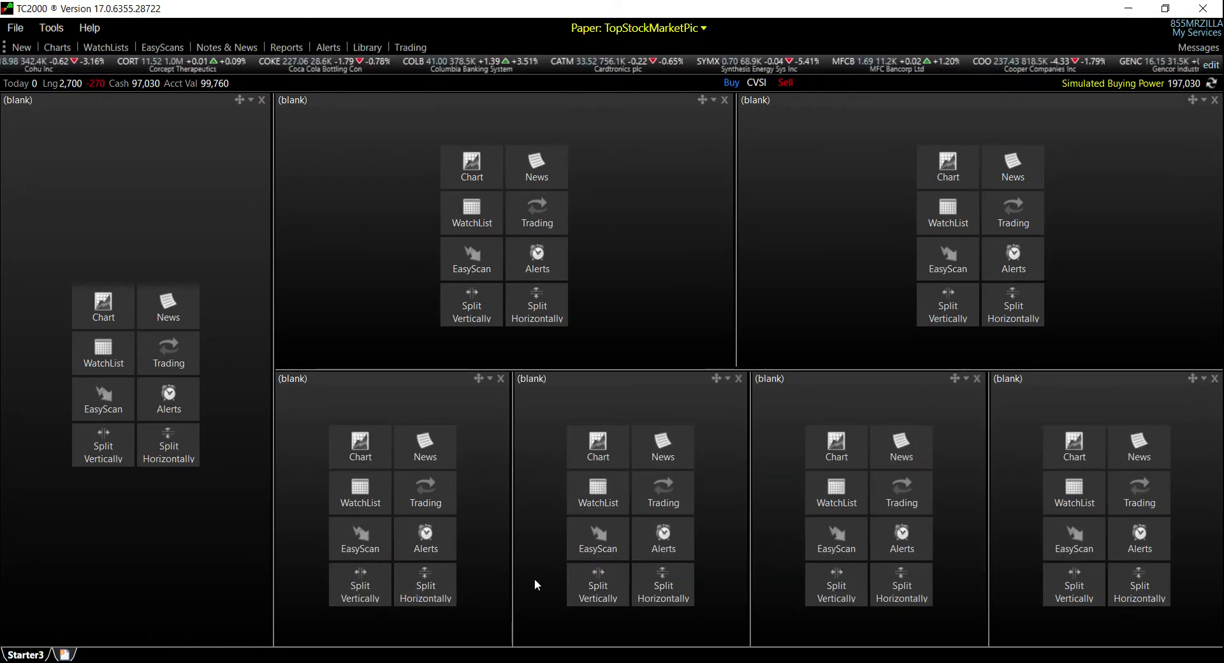
left_click(432, 580)
left_click(677, 582)
left_click(889, 579)
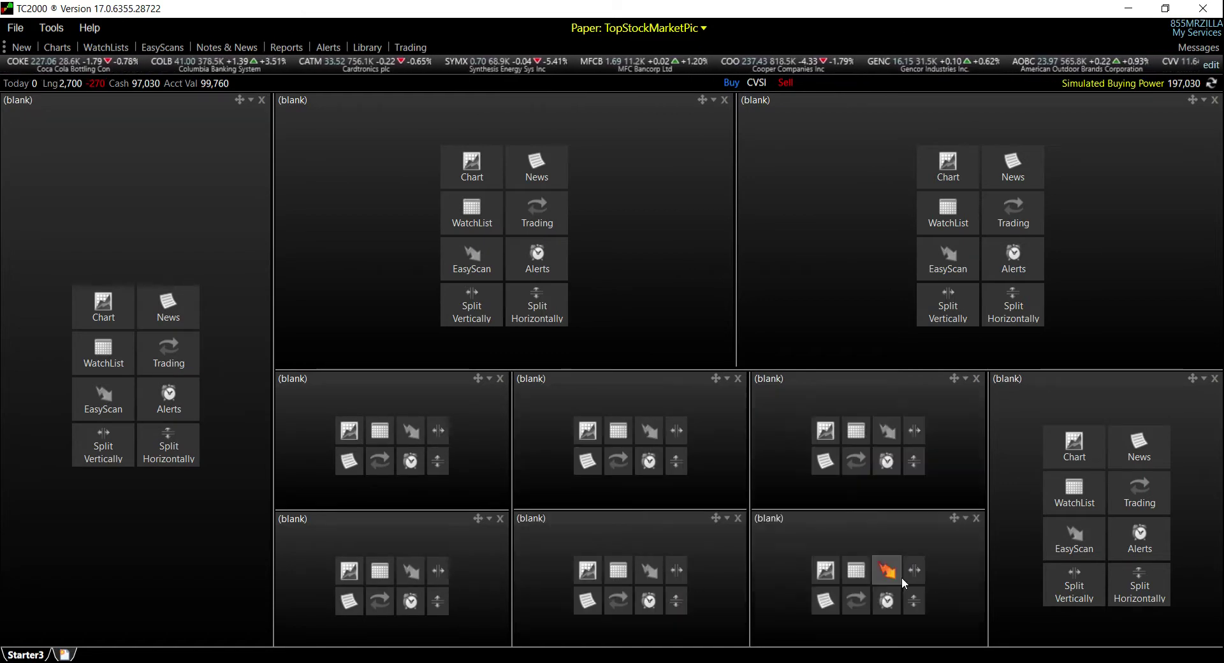
left_click(1152, 581)
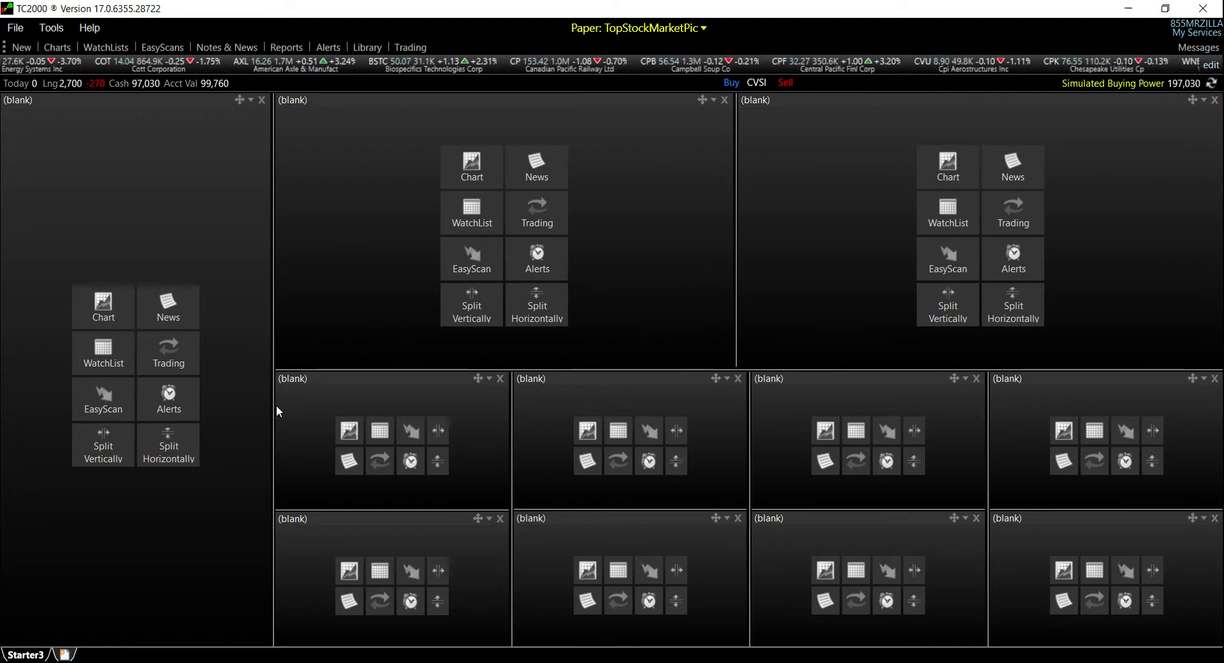
Load the pre-built Super Active Today EasyScan into the full-height pane and narrow the pane to fit its columns
left_click_drag(274, 418, 245, 422)
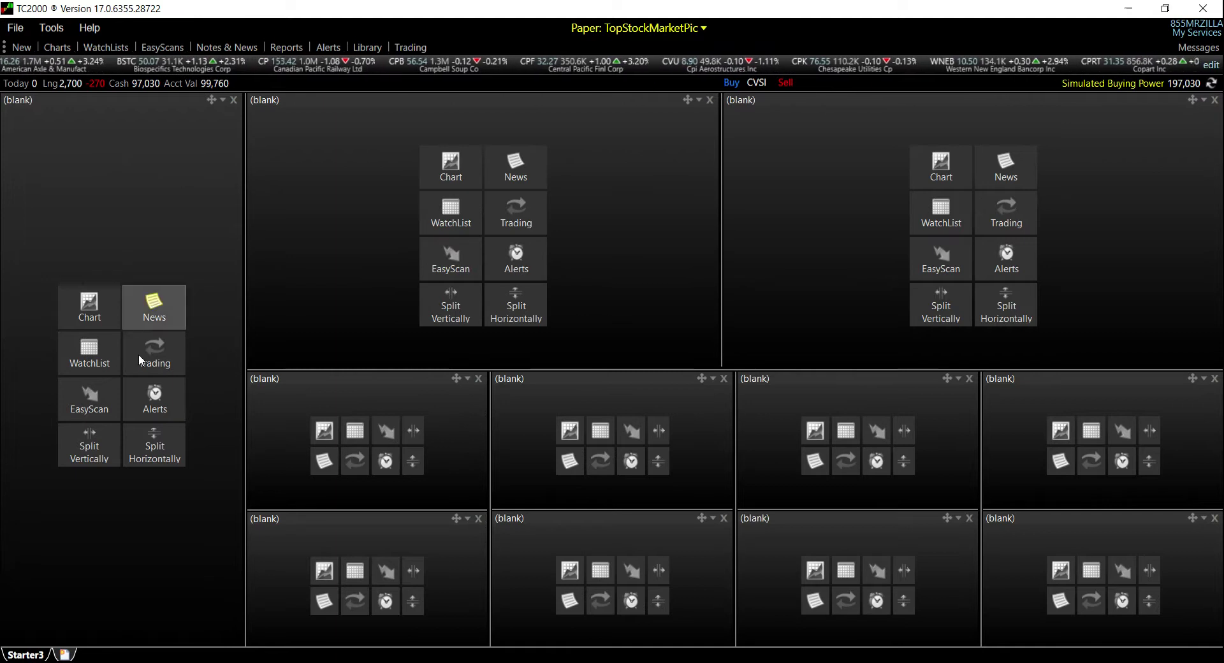
left_click(104, 394)
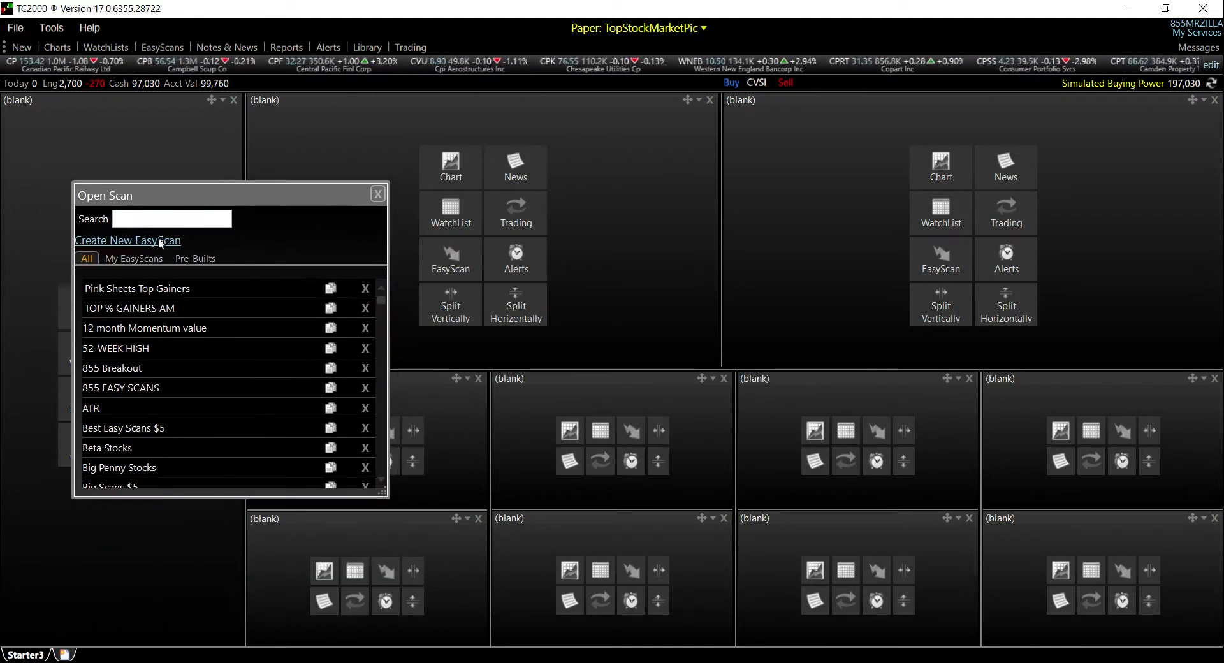
left_click(195, 258)
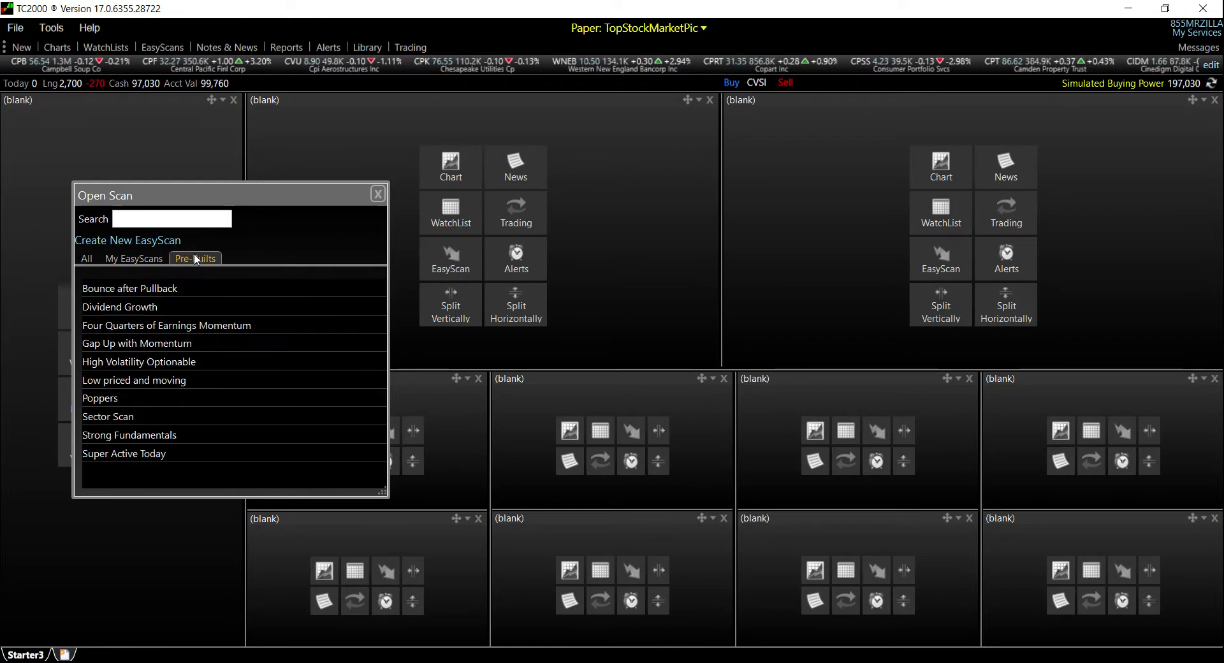
left_click(177, 451)
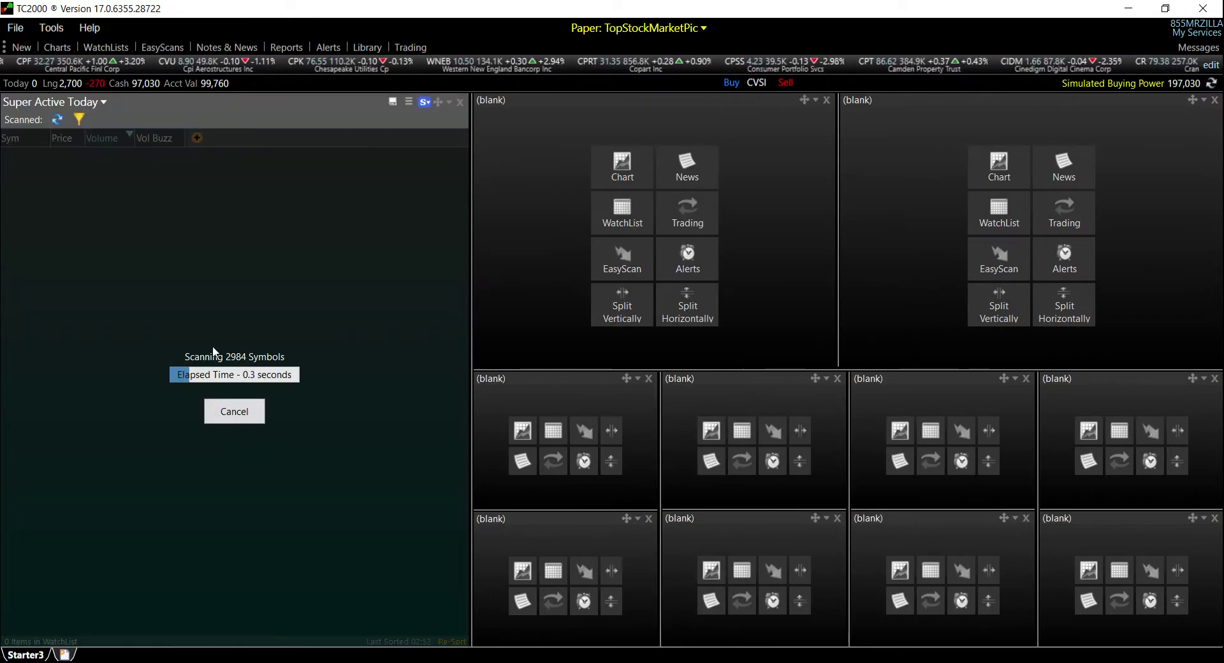
left_click_drag(471, 322, 218, 323)
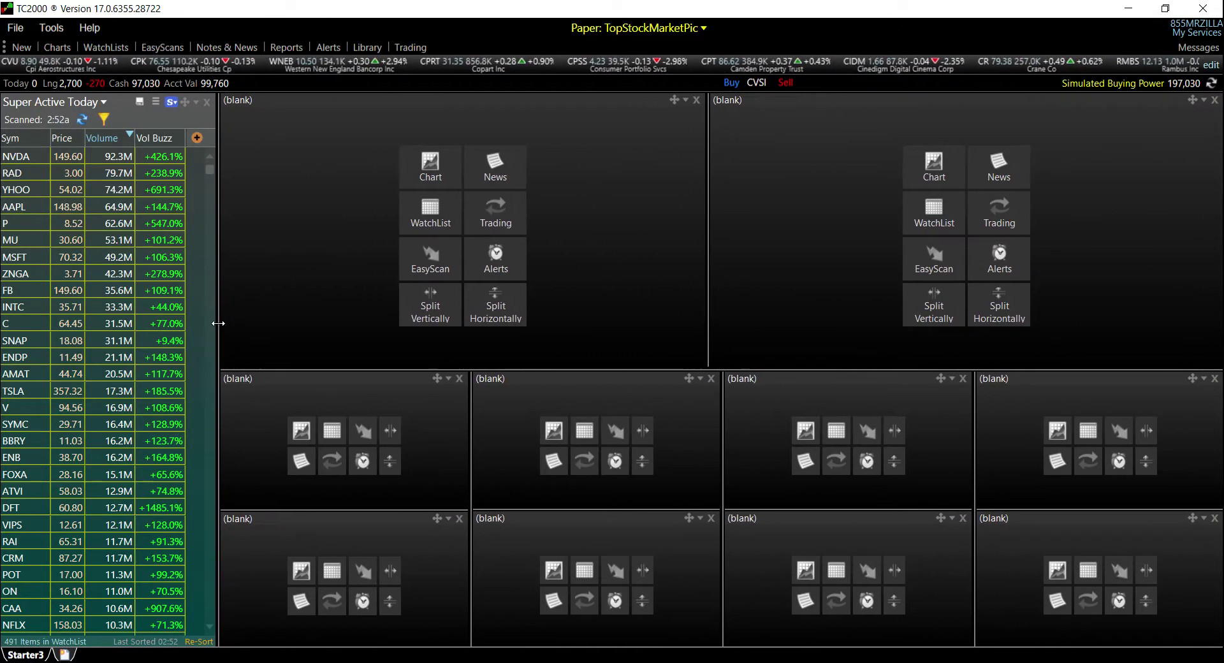
Edit the Super Active Today scan to use NASDAQ Pink Sheets as the list to scan
left_click(104, 119)
left_click(189, 159)
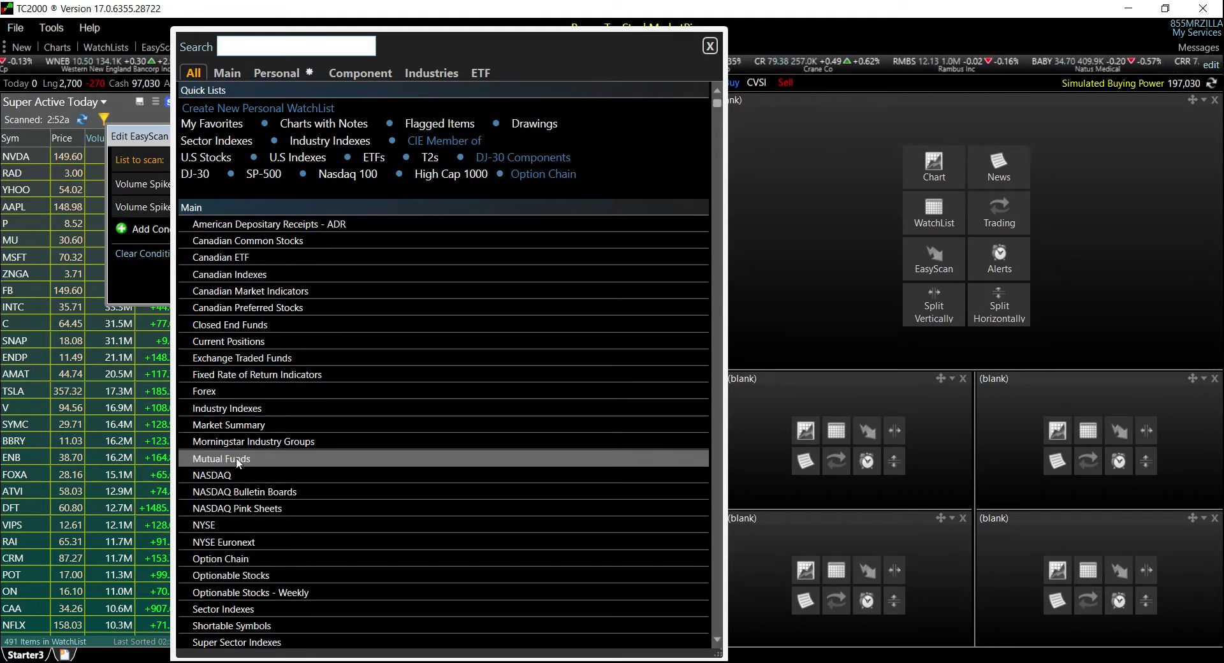
left_click(248, 508)
Add a daily price condition between 0.01 and 1.25 to the scan and apply it
left_click(179, 228)
left_click(225, 312)
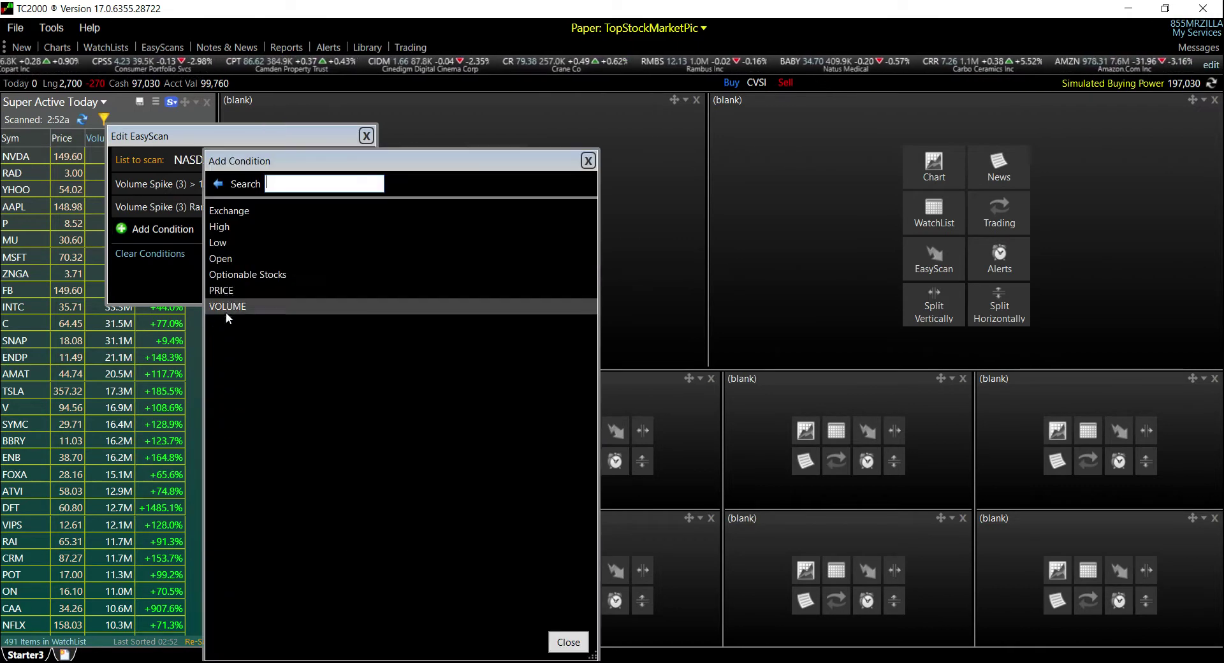
left_click(238, 285)
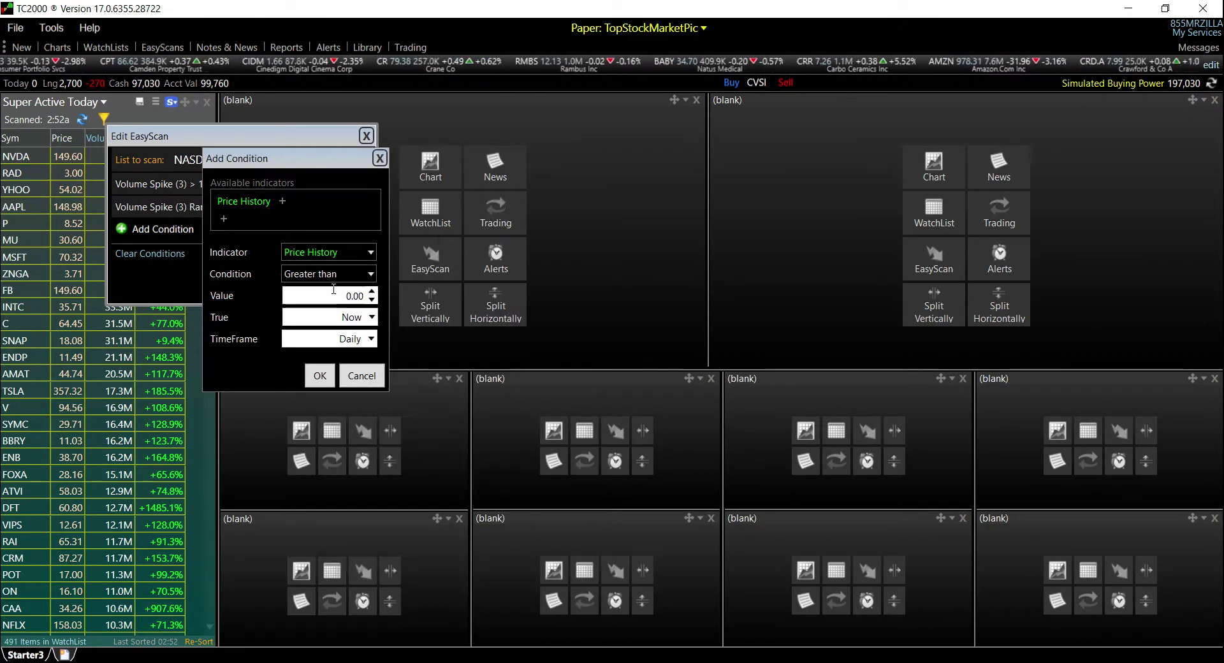
left_click(360, 273)
left_click(364, 373)
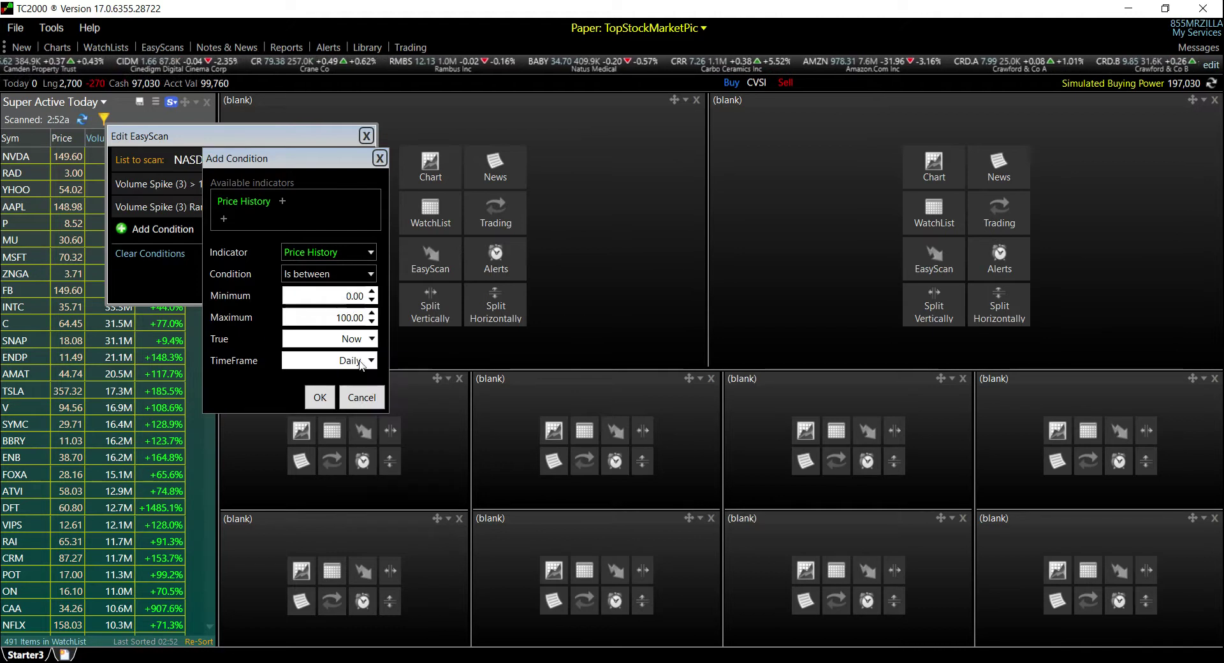
left_click(373, 291)
double_click(320, 318)
type("1.25")
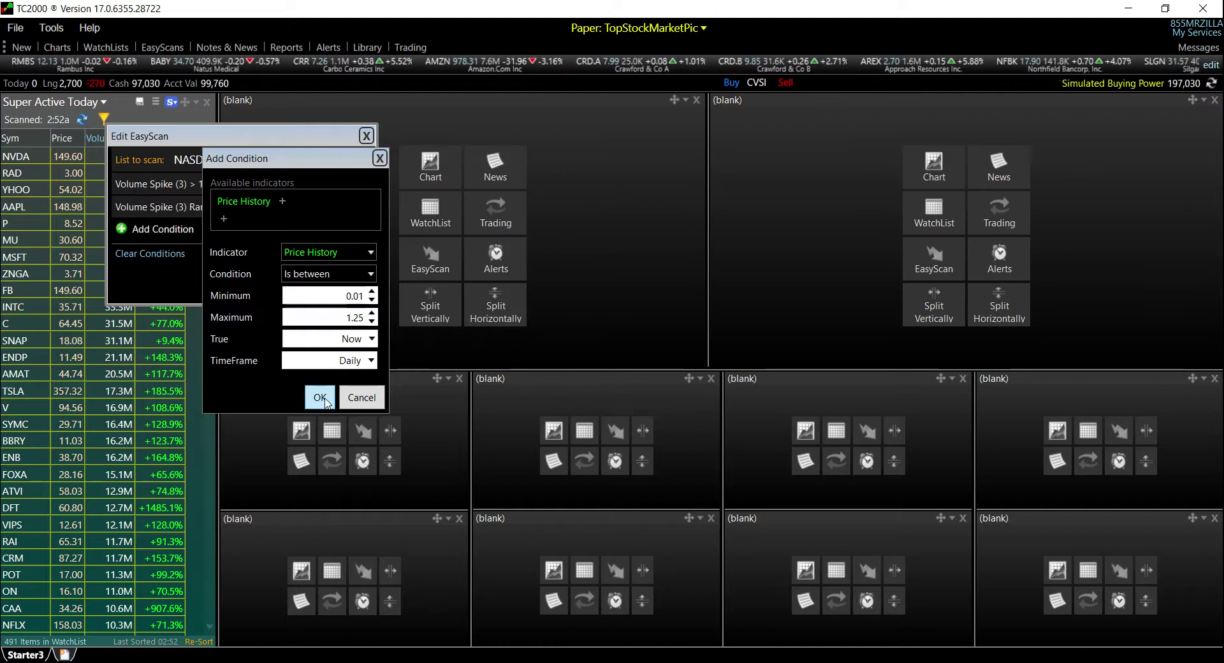
left_click(322, 398)
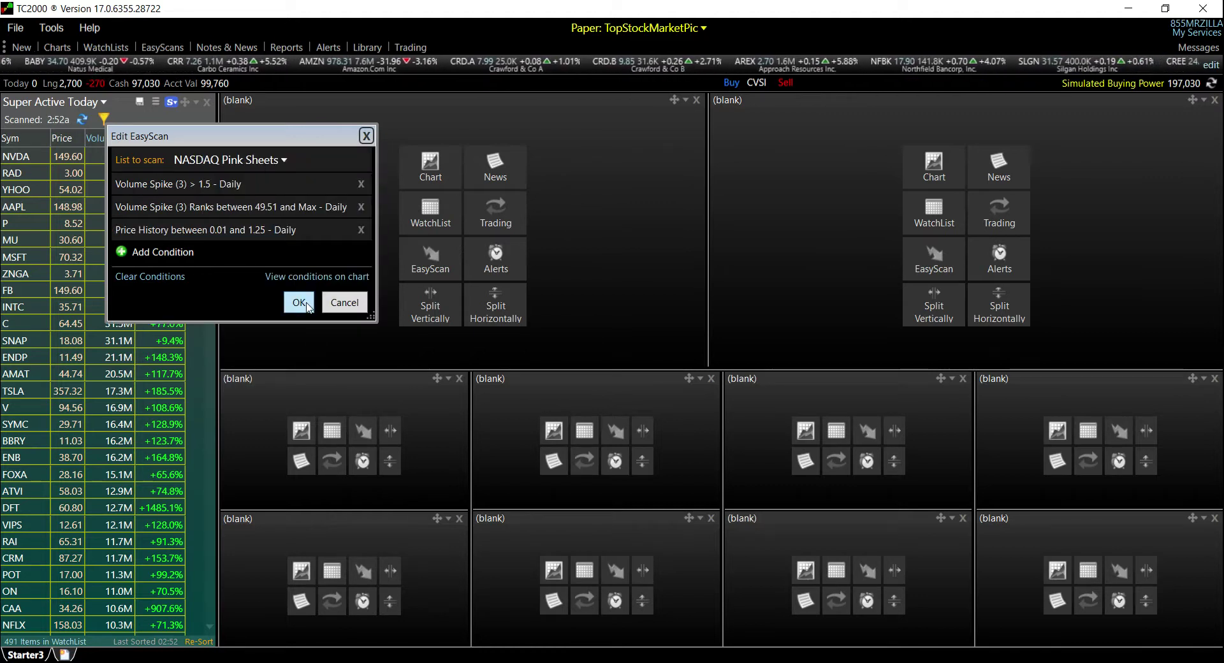
left_click(306, 306)
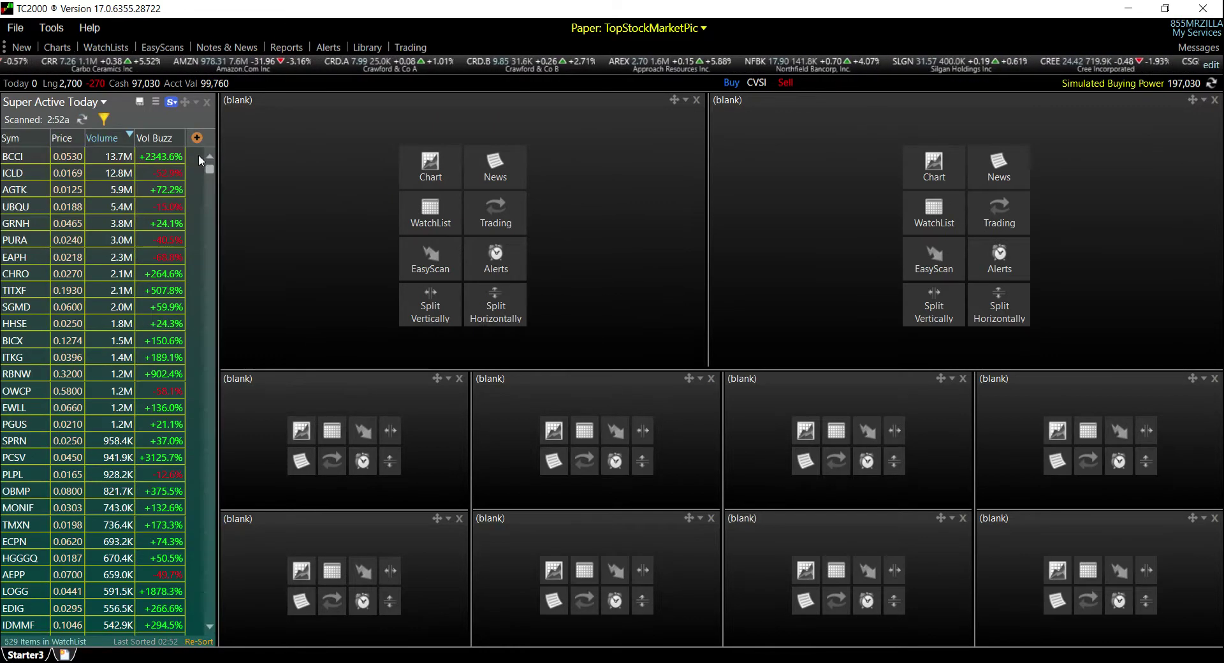
Sort the scan results by ascending volume and add a daily Volume greater than 1000 condition to the scan
left_click(126, 137)
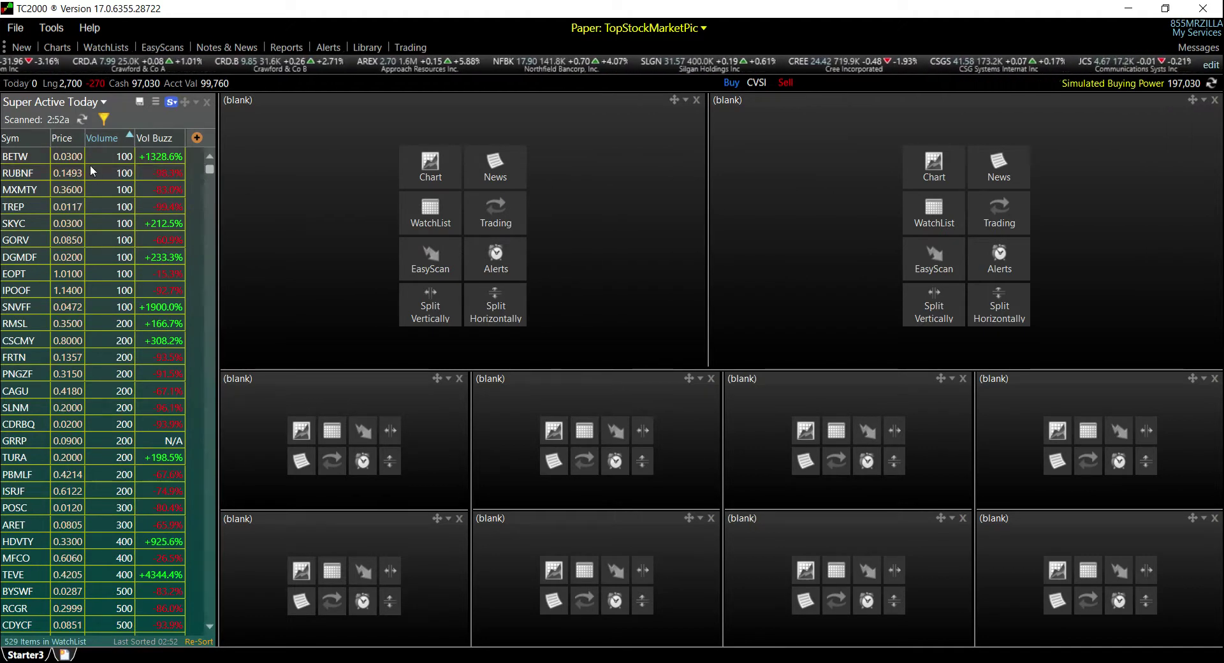
left_click(103, 119)
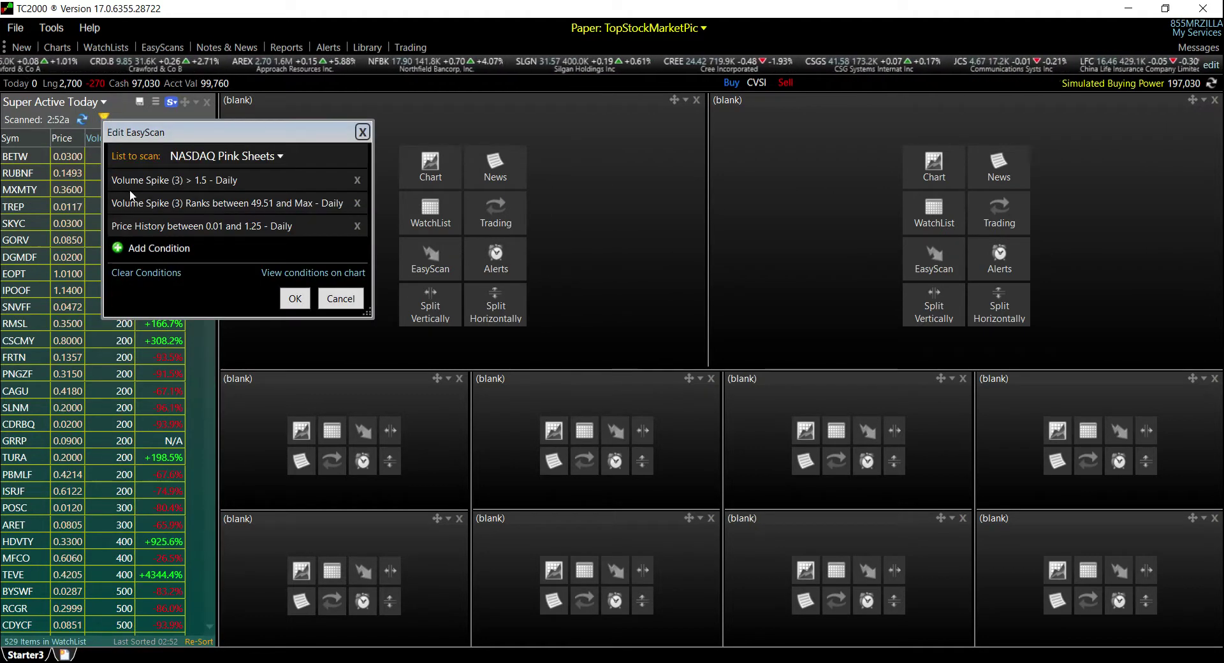
left_click(135, 247)
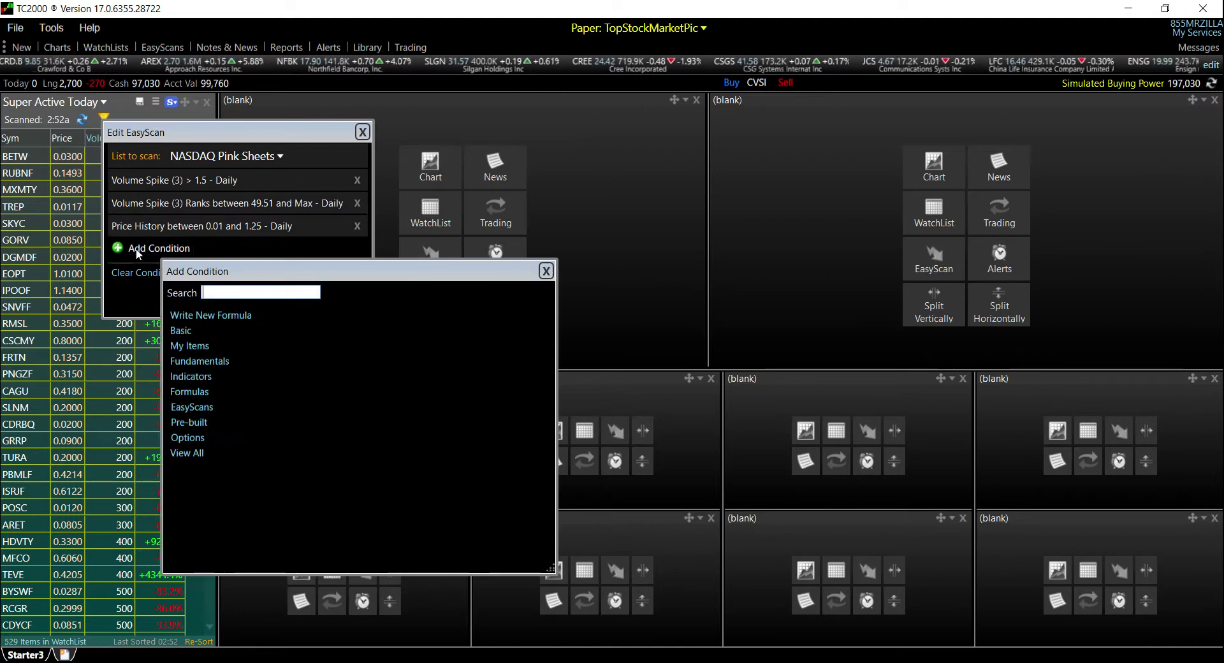
left_click(179, 330)
left_click(198, 303)
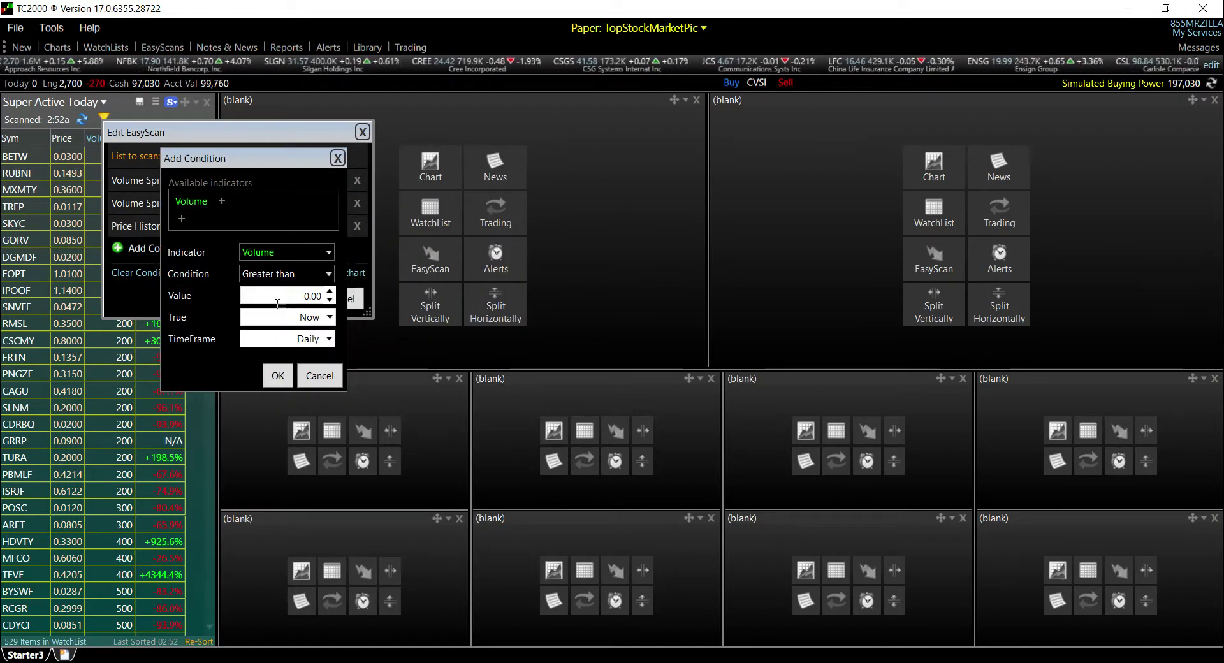
left_click(330, 291)
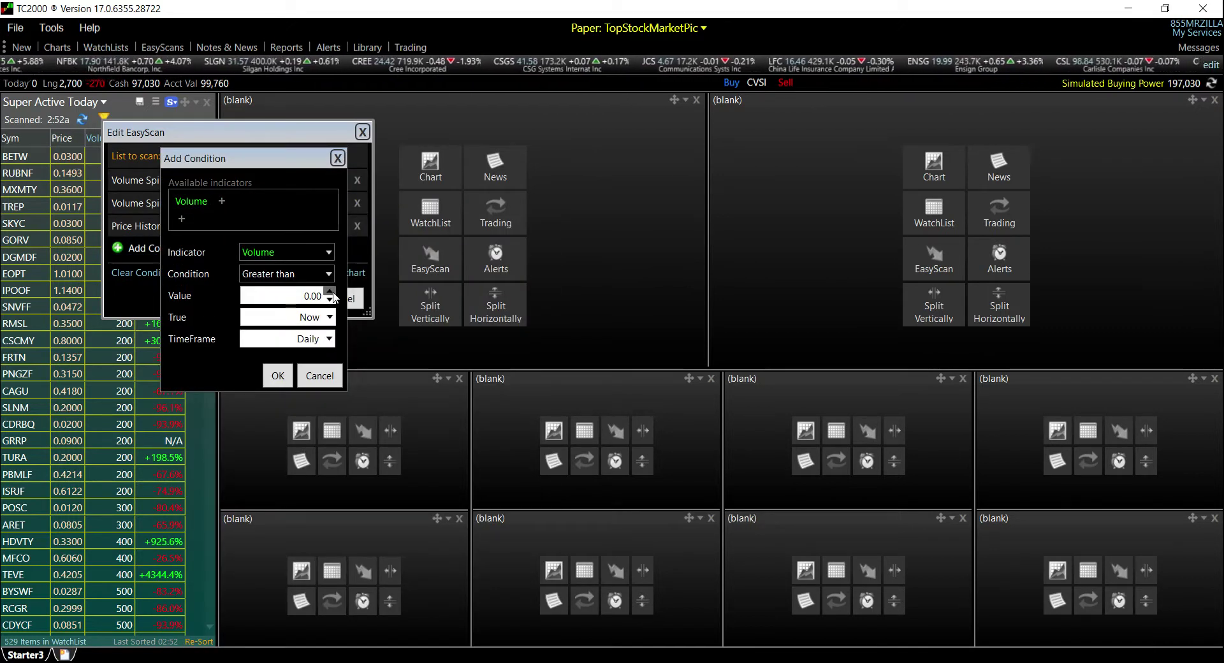
double_click(296, 303)
type("1000")
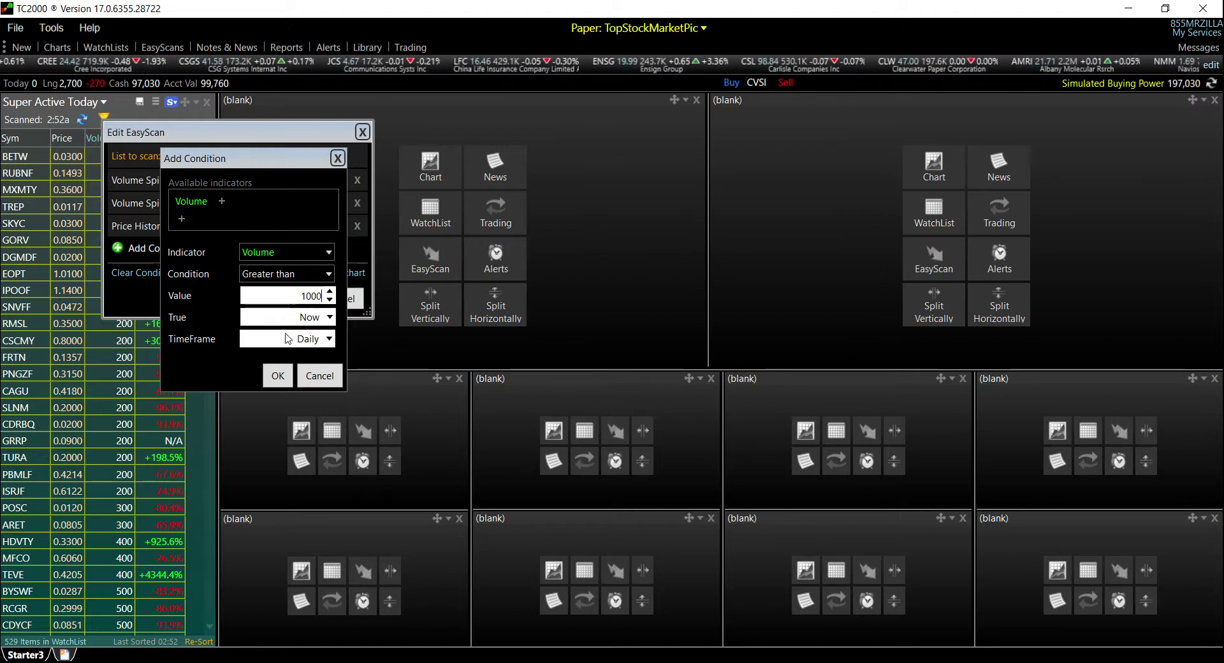
left_click(279, 375)
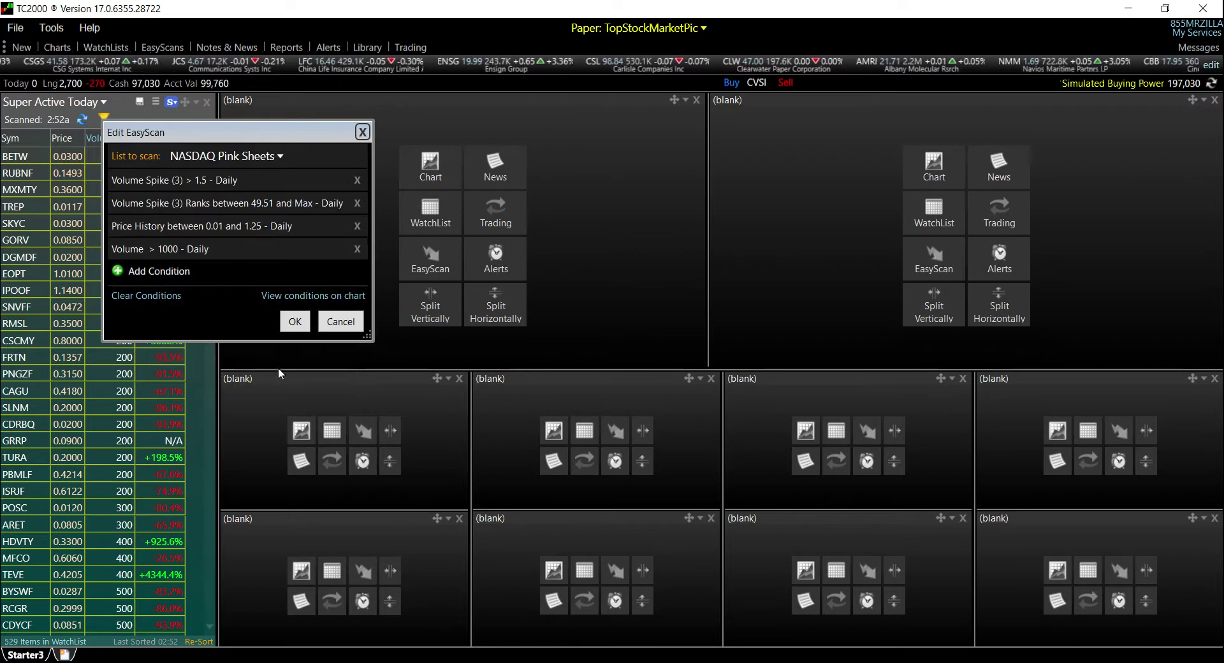
left_click(210, 252)
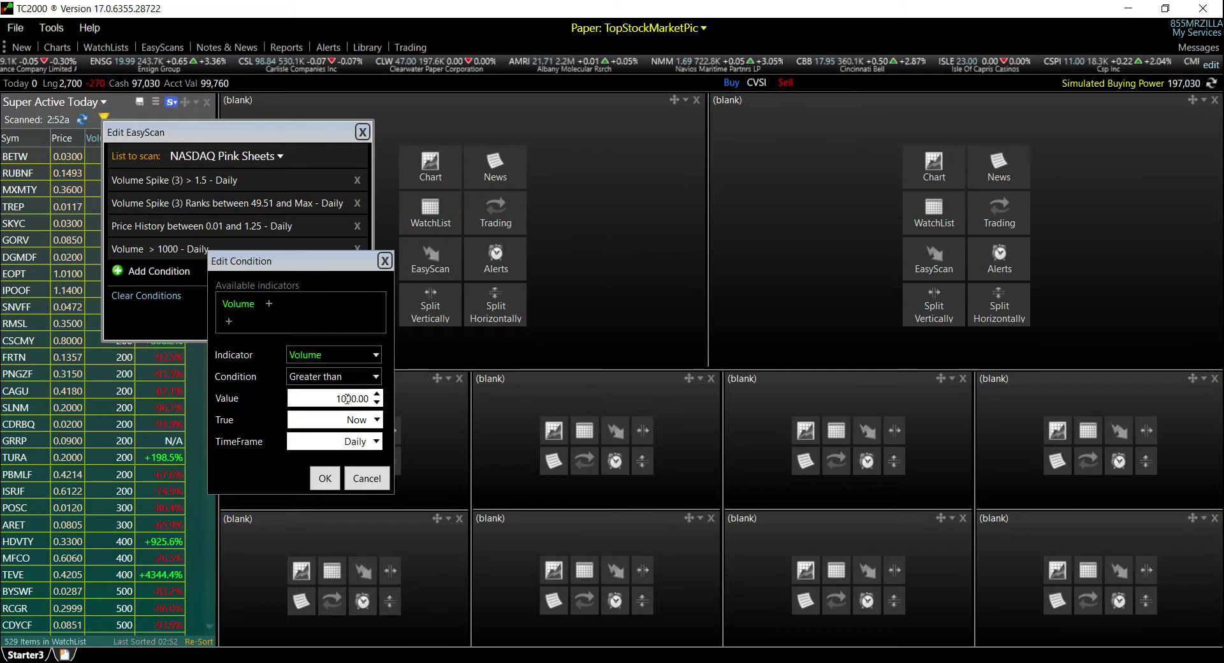
left_click(322, 479)
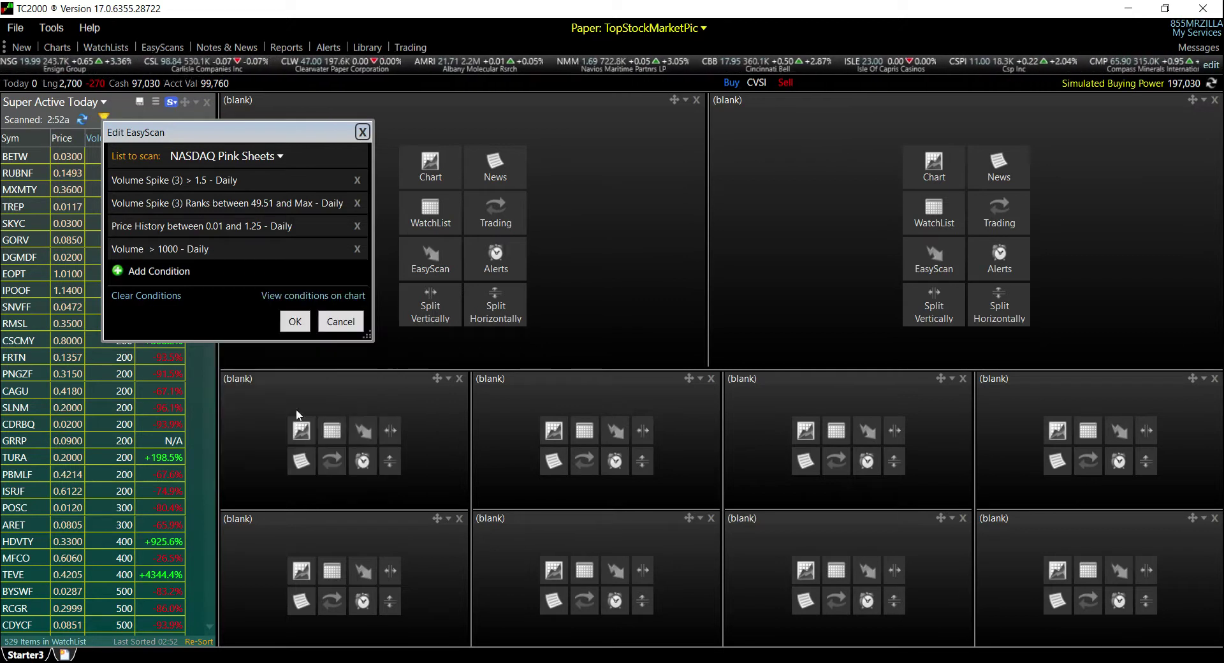
left_click(294, 322)
Narrow the scan pane slightly and sort its results by descending Vol Buzz, selecting the first symbol
left_click_drag(219, 322, 205, 329)
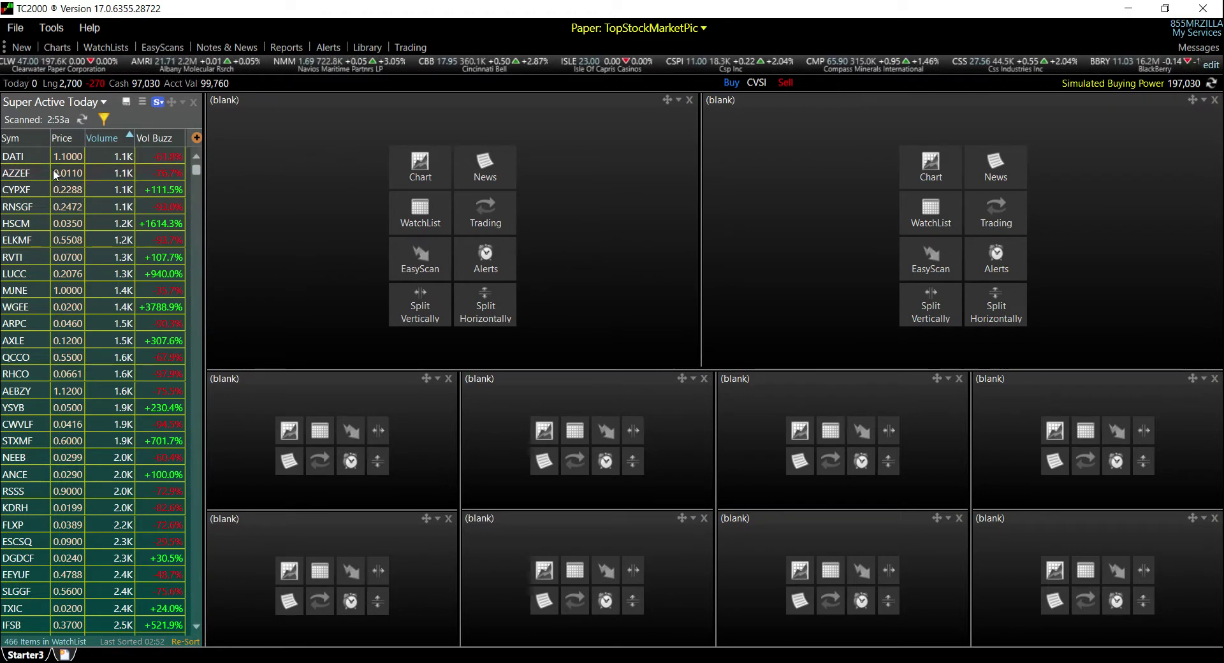
left_click(171, 138)
left_click(114, 161)
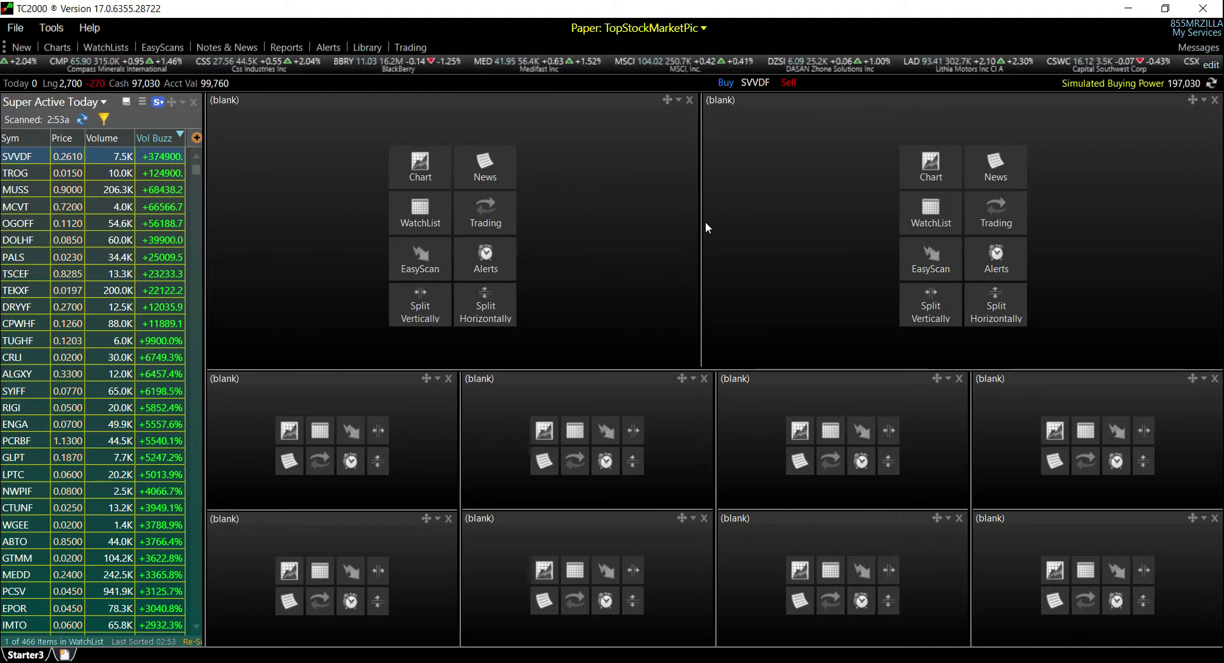
Widen the first upper blank pane slightly and load the saved Basics Chart B+ from My Charts into it
left_click_drag(700, 211, 712, 211)
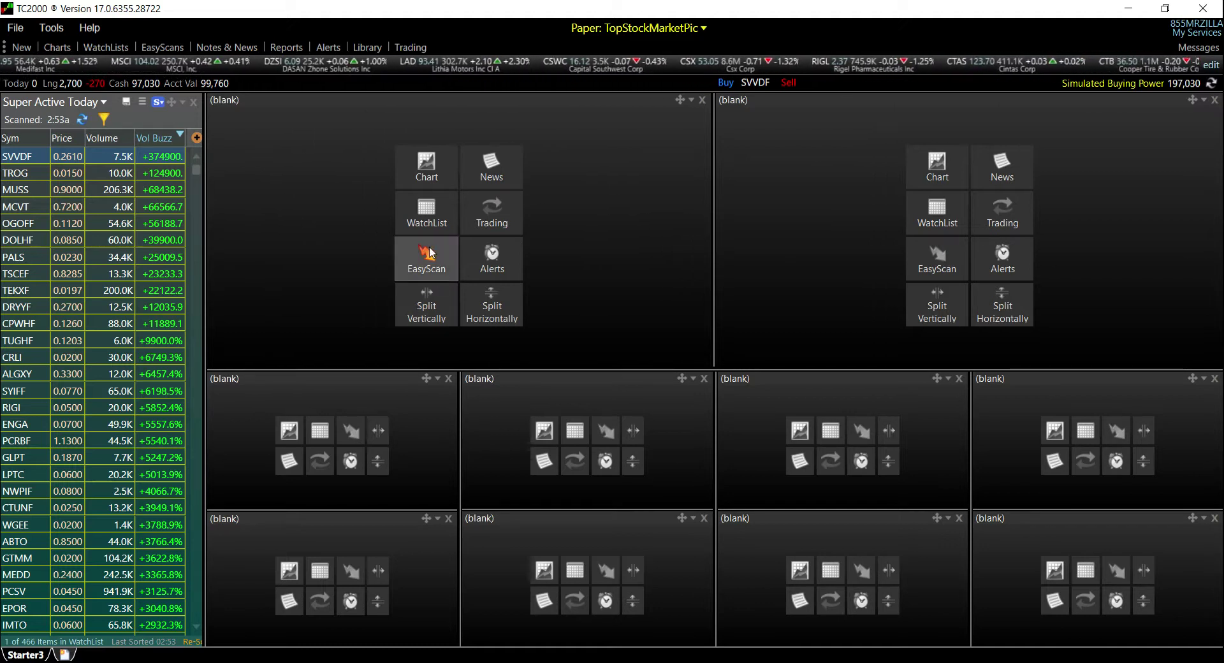
left_click(426, 167)
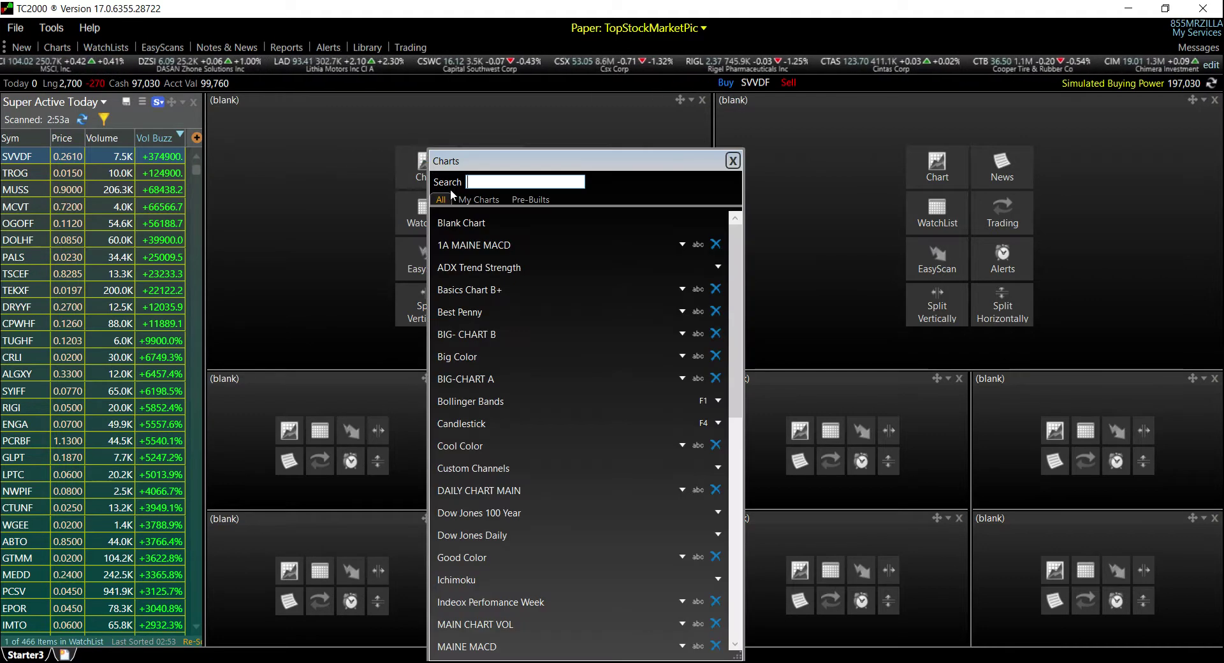
left_click(478, 199)
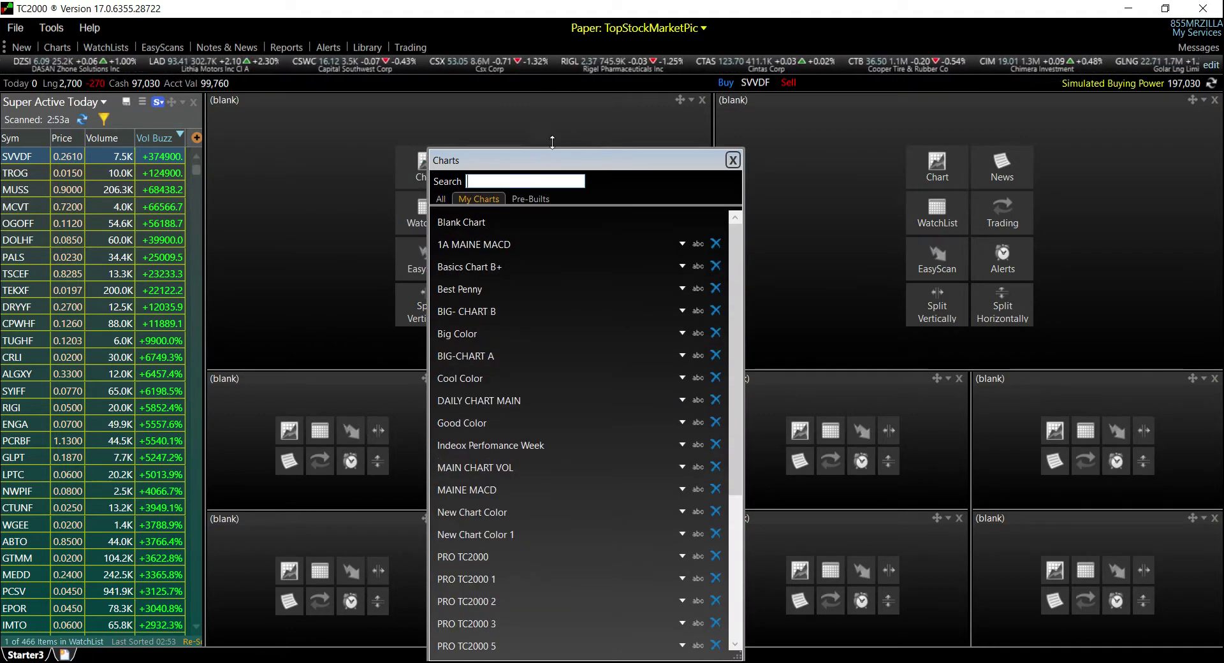
left_click_drag(552, 148, 552, 19)
left_click(467, 136)
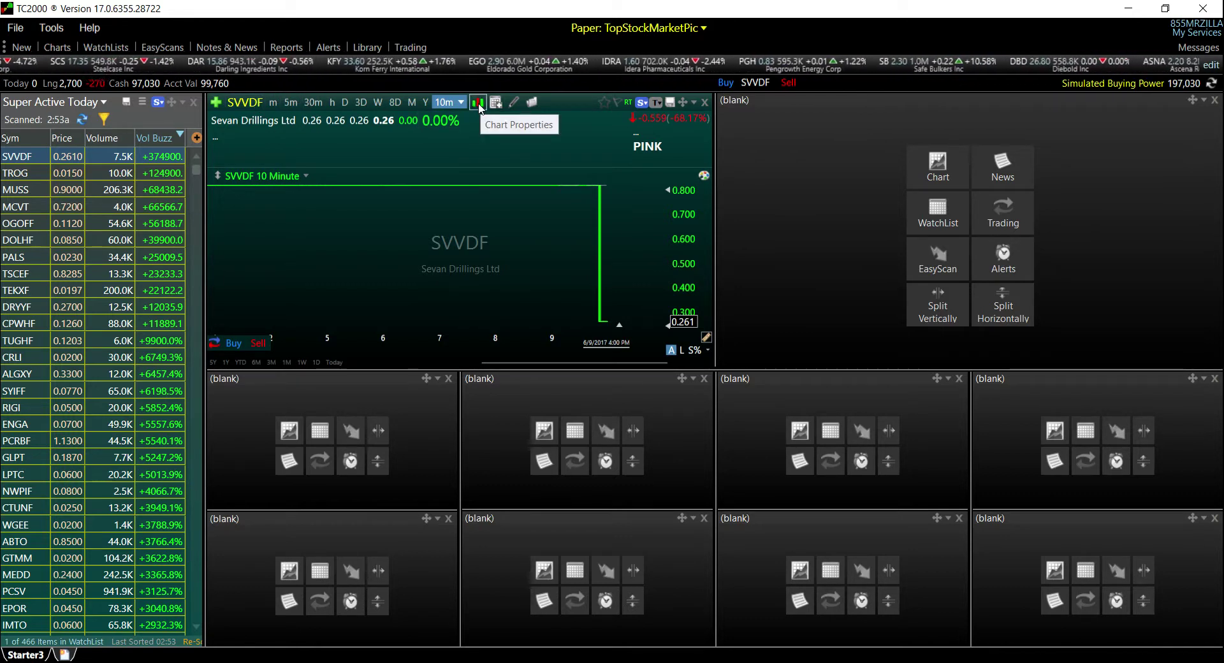
Set the chart's candlestick color basis to Open vs Close, with up bars white and filled
left_click(477, 102)
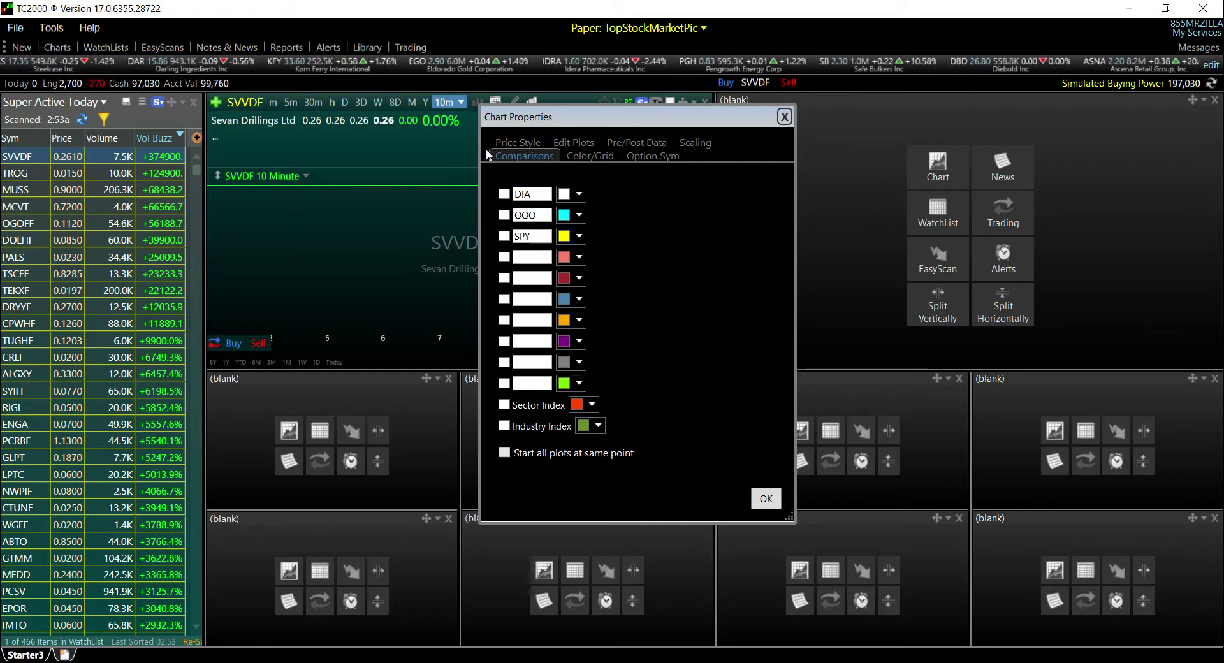
left_click(530, 141)
left_click(735, 211)
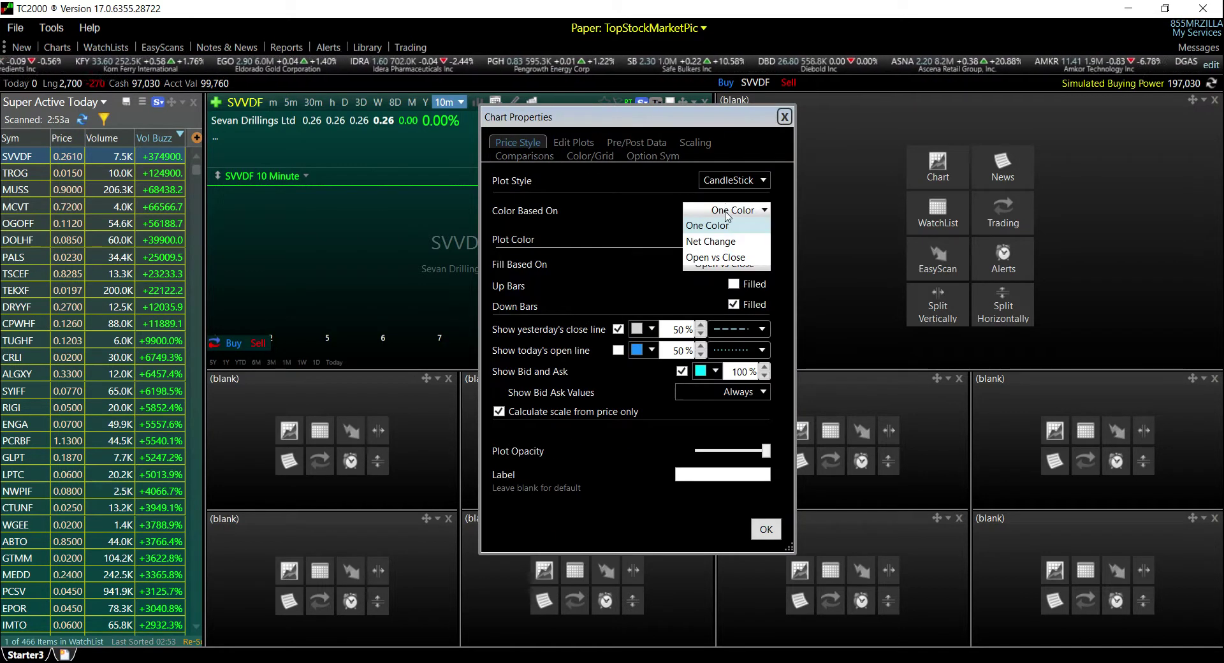
left_click(727, 255)
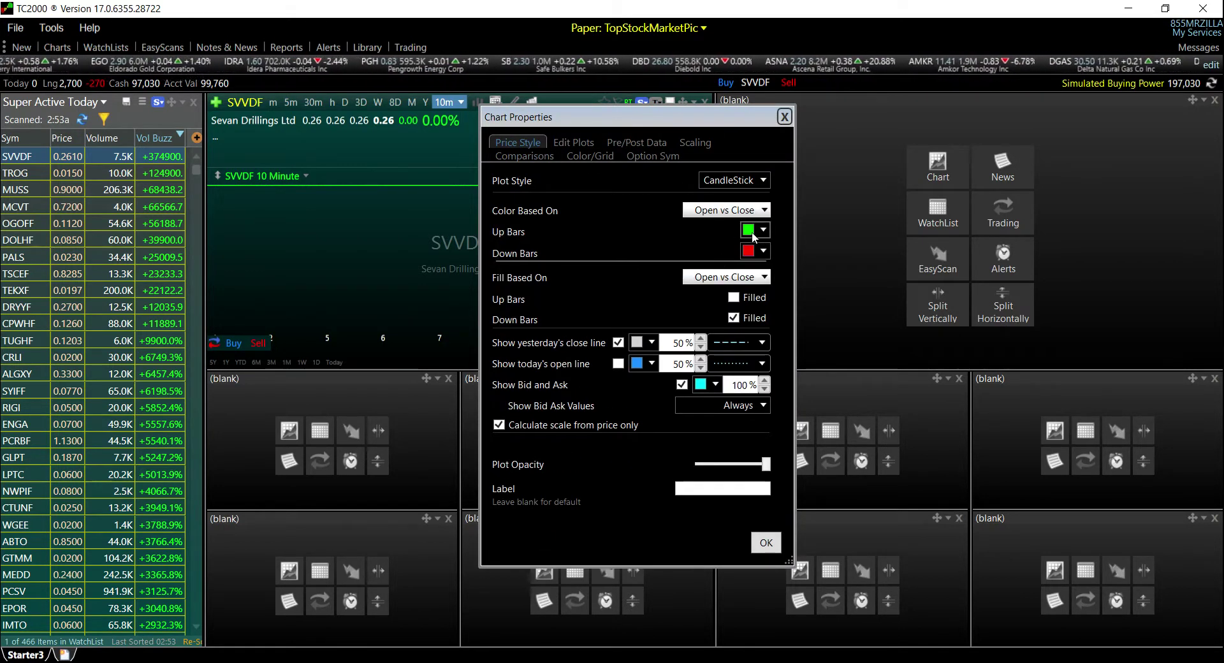
left_click(755, 230)
left_click(744, 305)
left_click(734, 298)
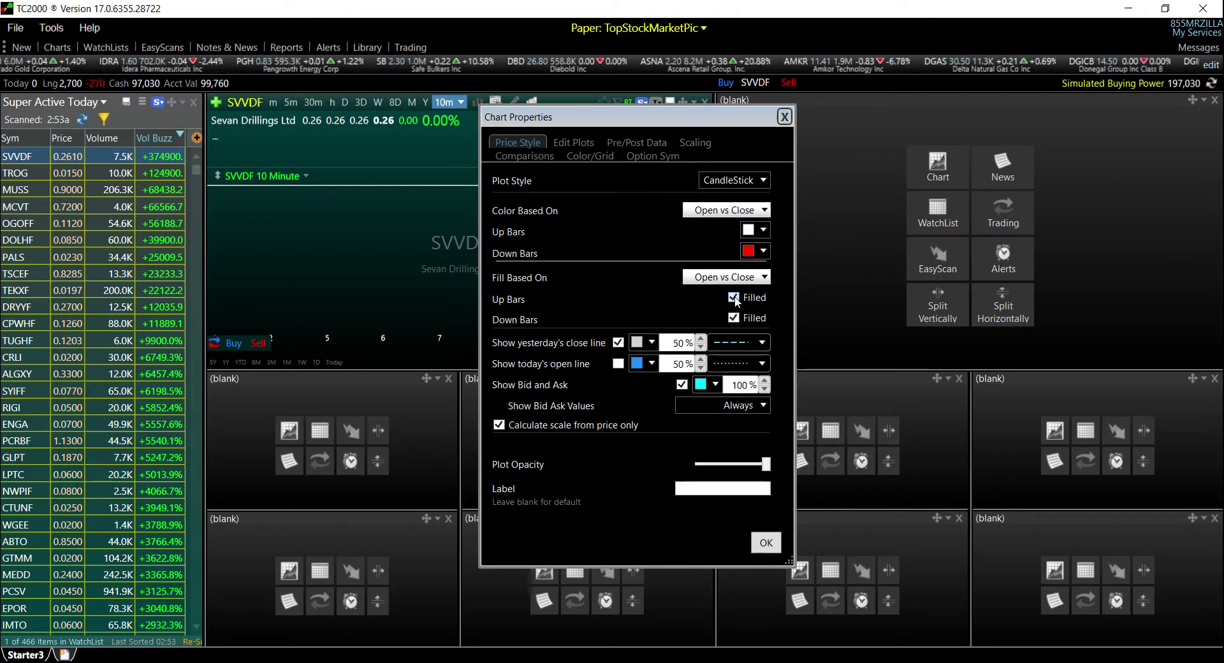
Show today's open line, make yesterday's close line yellow, set both lines to 100% opacity, and apply the chart properties
left_click(617, 363)
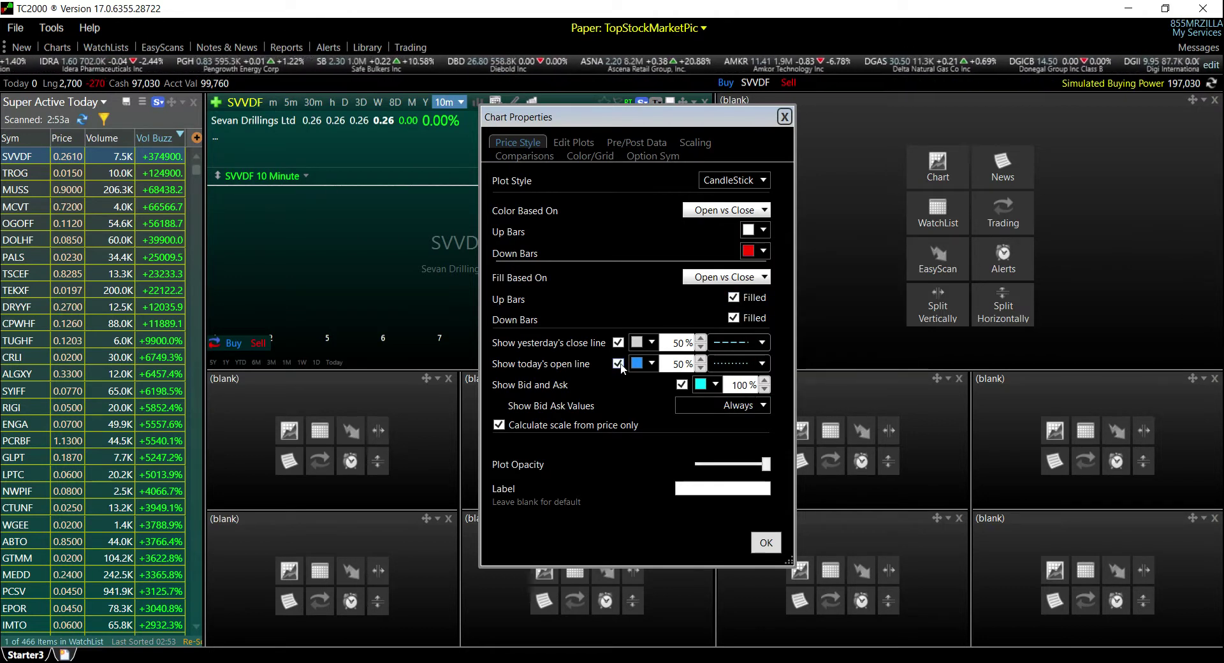
left_click(648, 343)
left_click(705, 444)
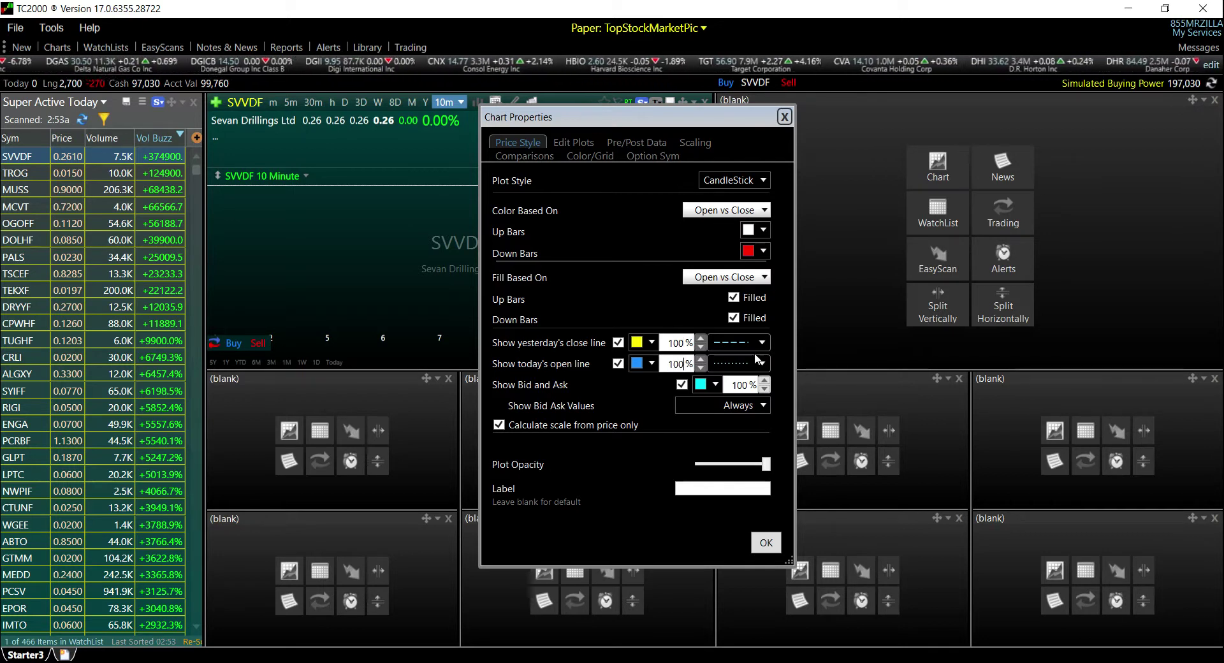
left_click(767, 542)
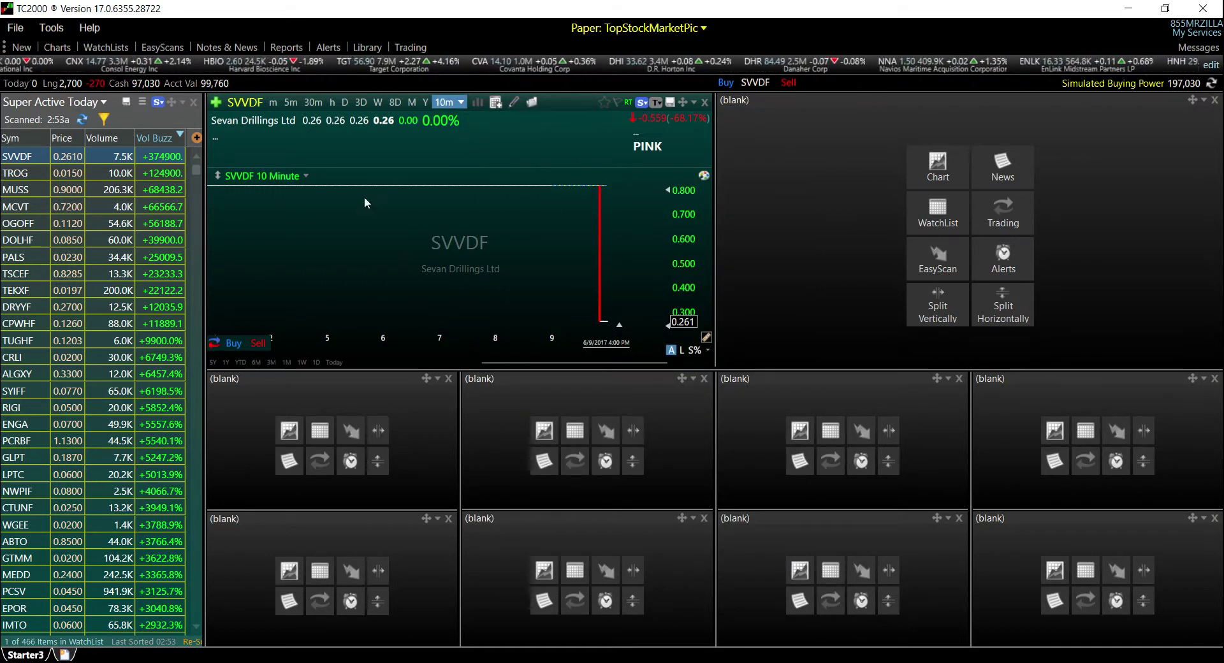
View the daily chart over a longer date range for the scan symbols from TROG down to DOLHF
left_click(105, 172)
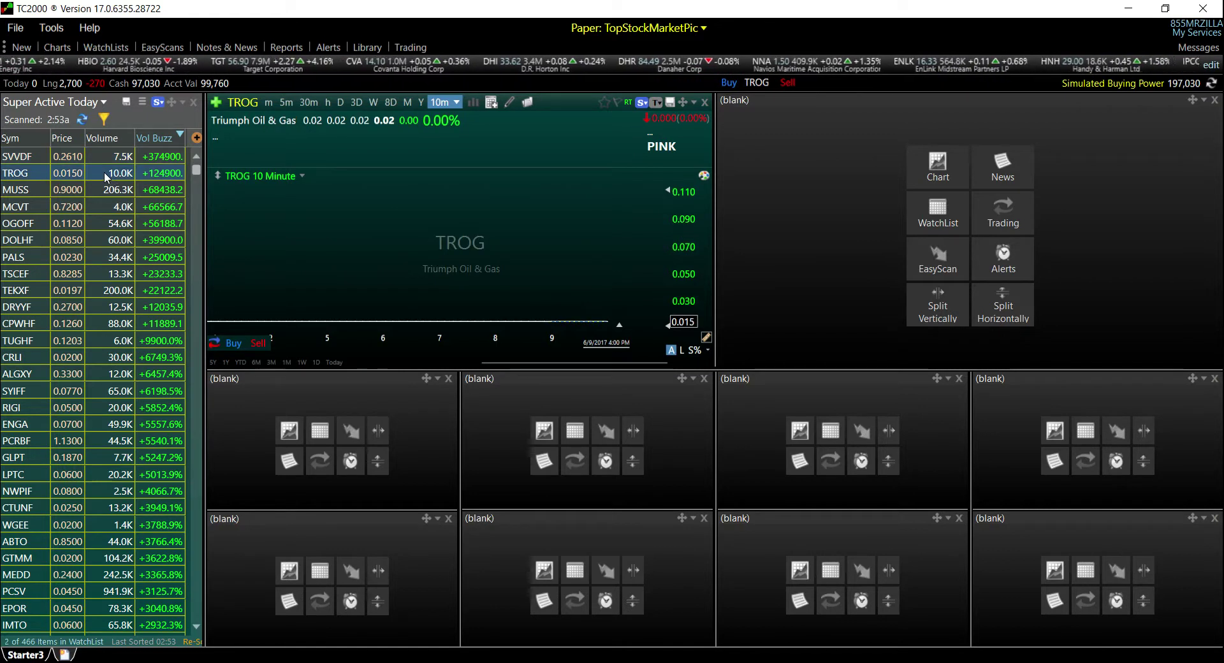
left_click(341, 102)
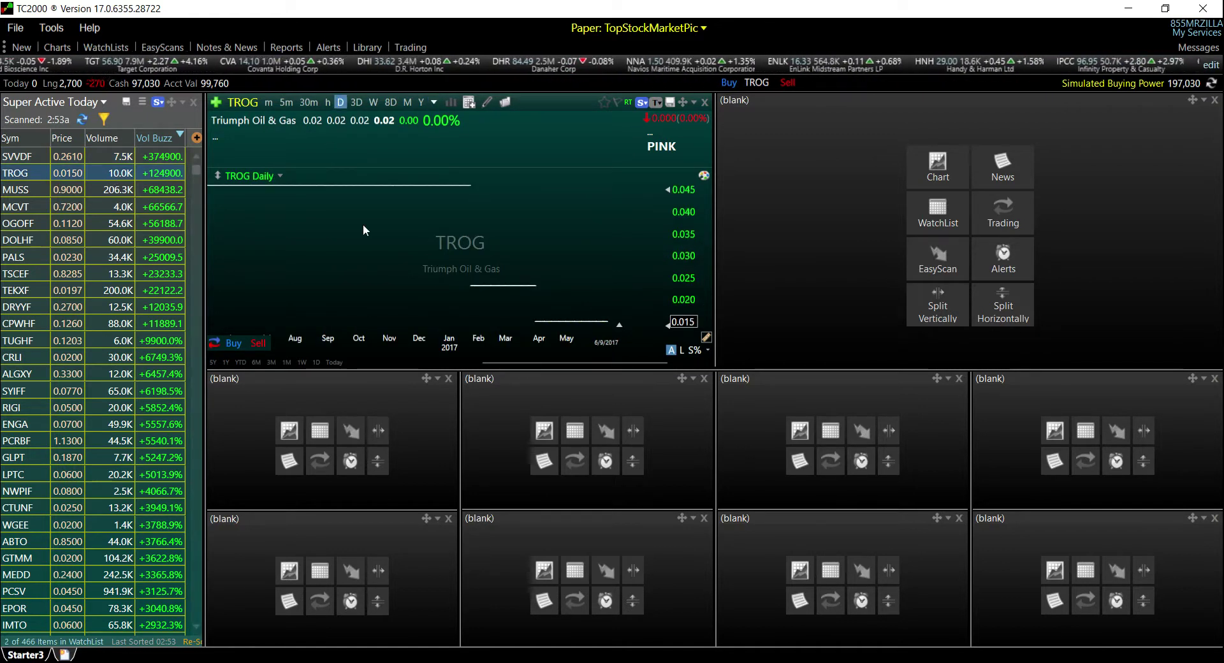
left_click_drag(481, 363, 423, 362)
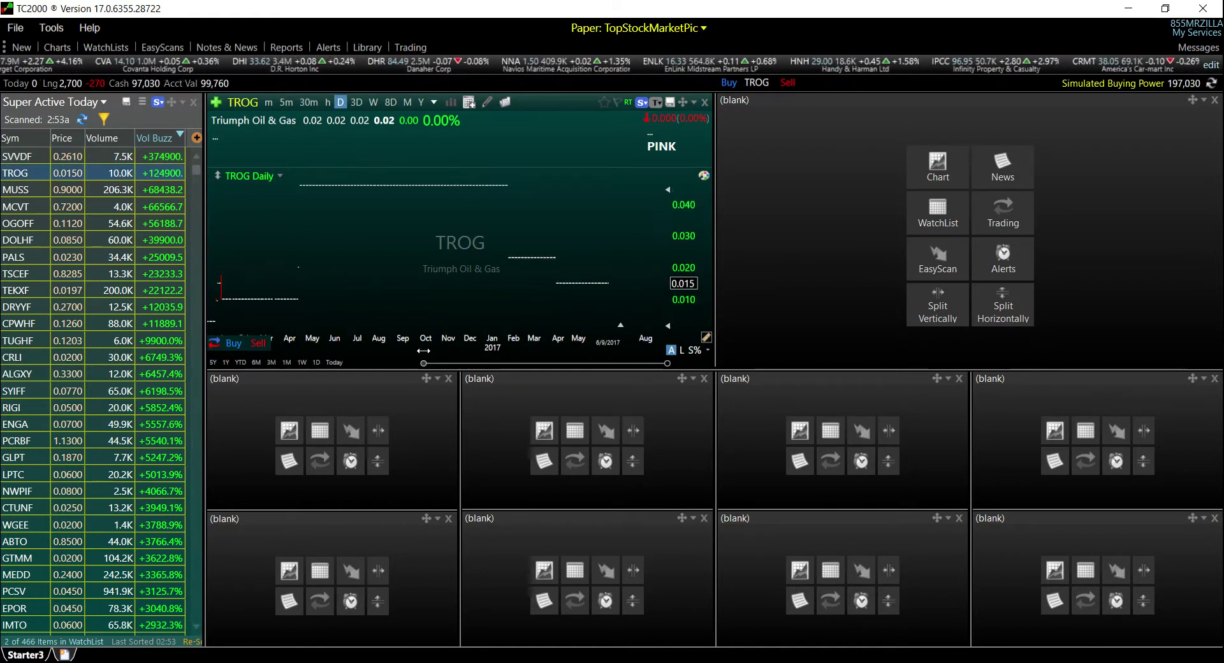
left_click(97, 189)
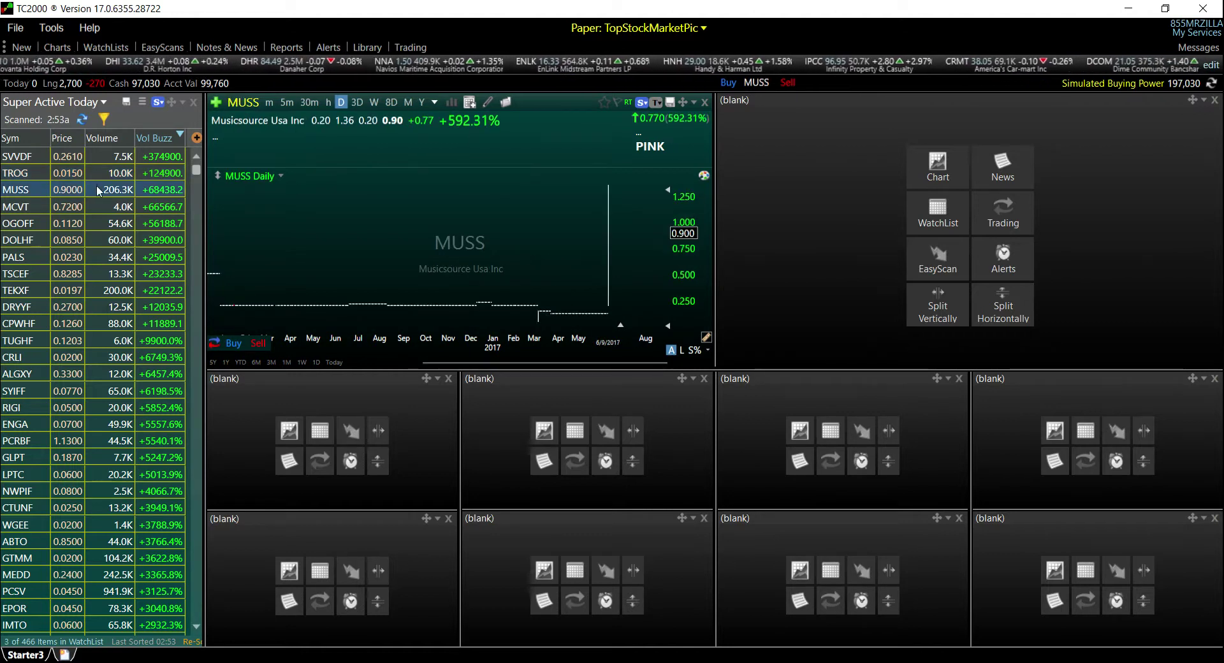
key("Down")
key("Down")
key("Down")
key("Down")
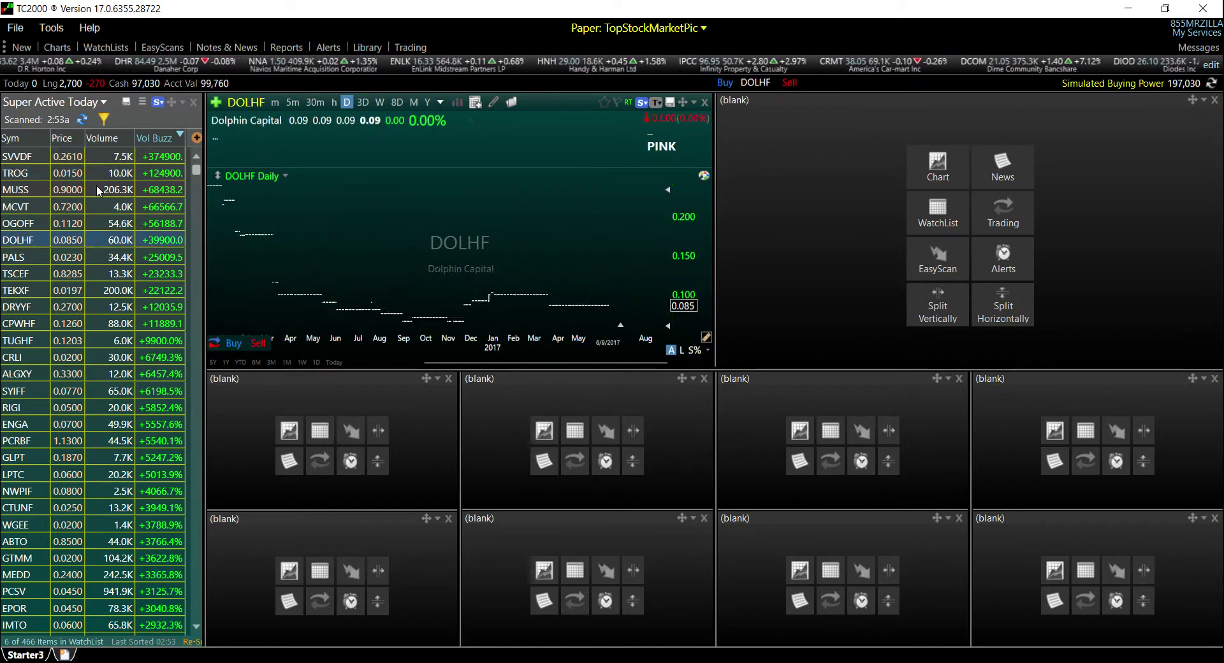
Switch the chart to the hourly timeframe with a longer date range and browse the scan symbols down to CRLI
left_click(324, 104)
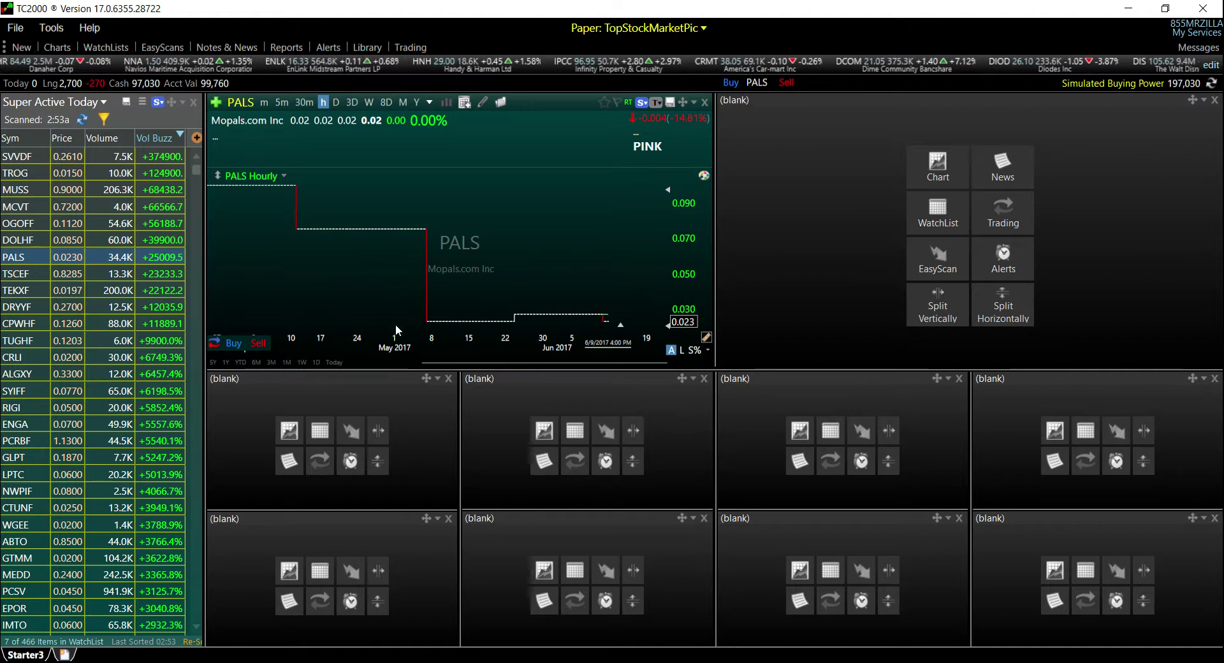
left_click_drag(424, 362, 372, 363)
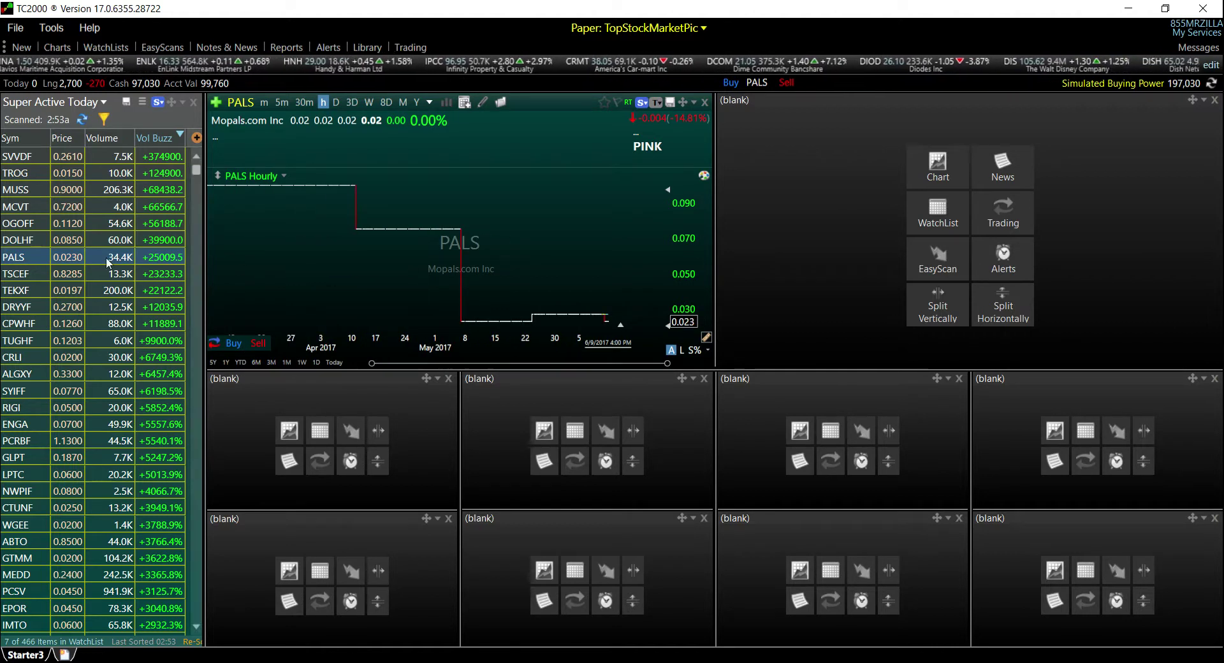
left_click(87, 275)
key("Down")
key("Down")
key("Up")
key("Up")
key("Down")
key("Down")
key("Down")
key("Down")
key("Down")
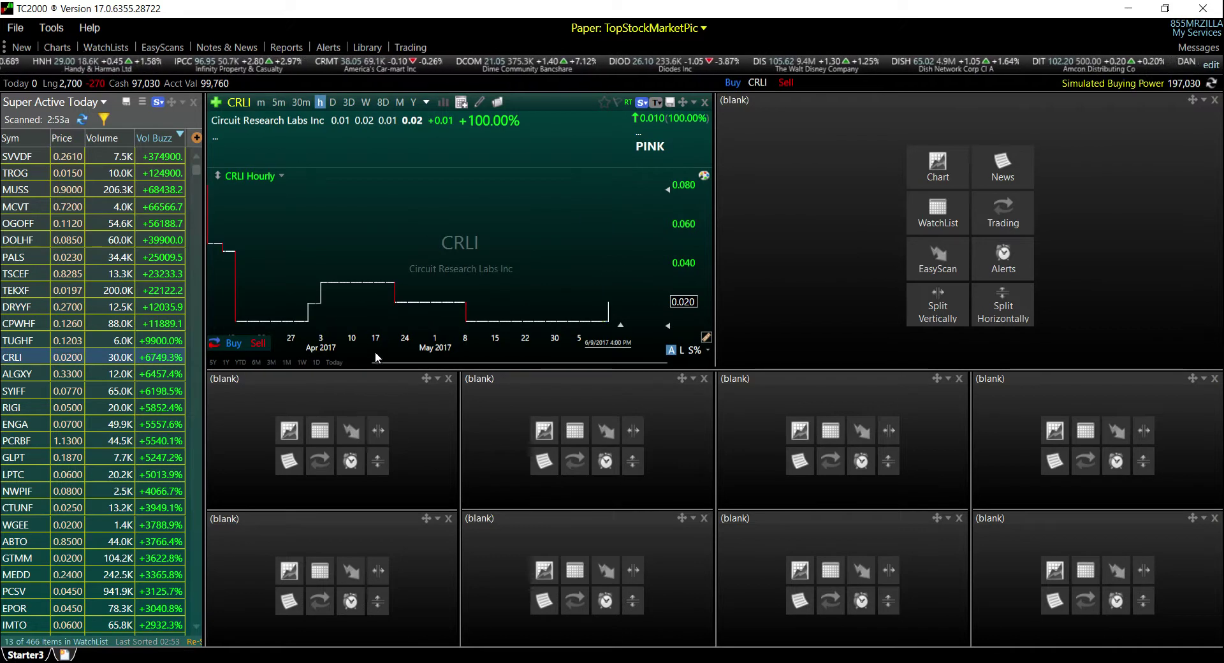
left_click_drag(371, 363, 357, 363)
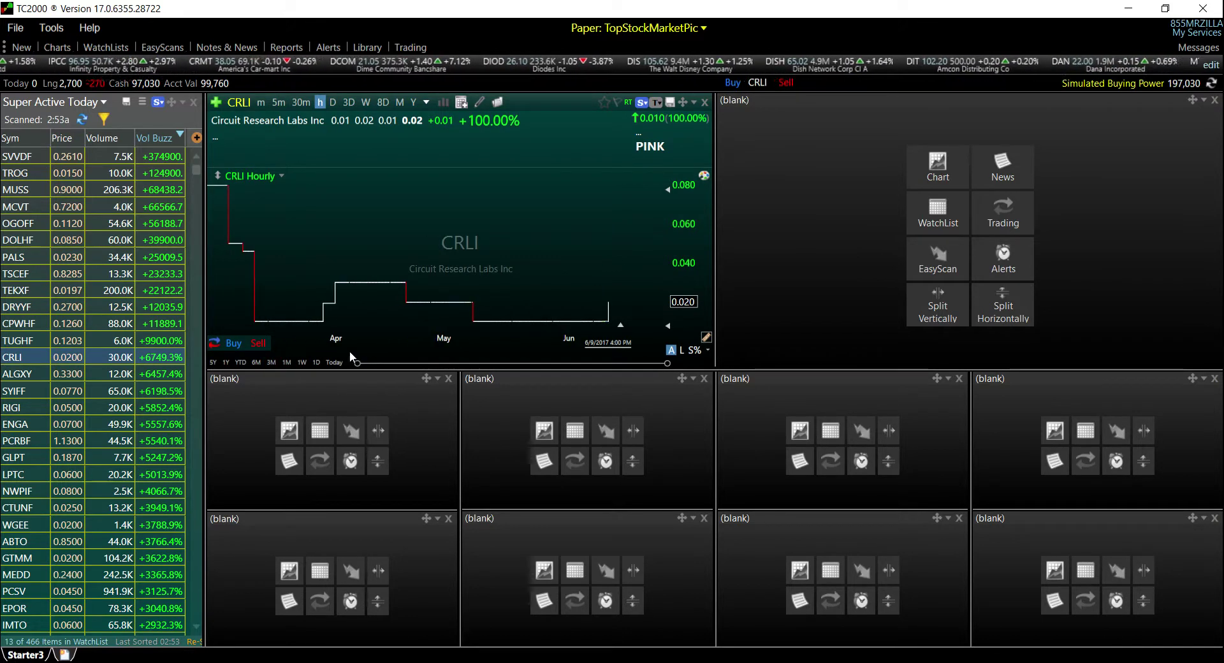
Replace the scan with the NASDAQ Pink Sheets watchlist and add the pre-built Super Active Today scan to the same pane
left_click(71, 101)
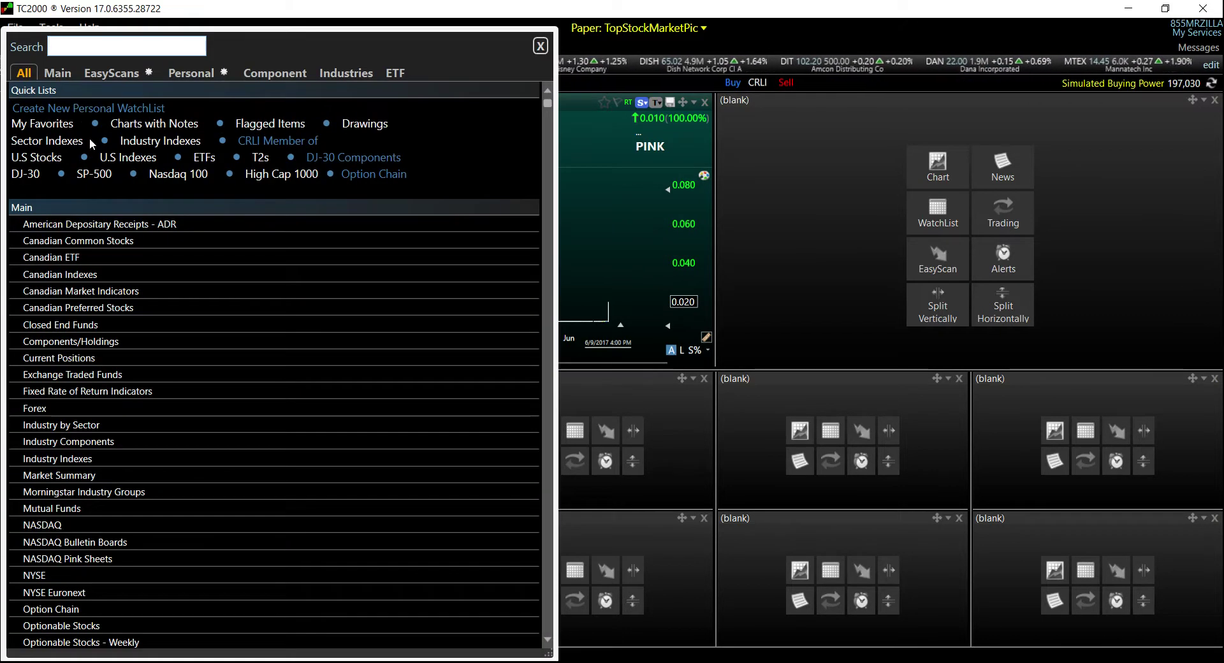
left_click(89, 559)
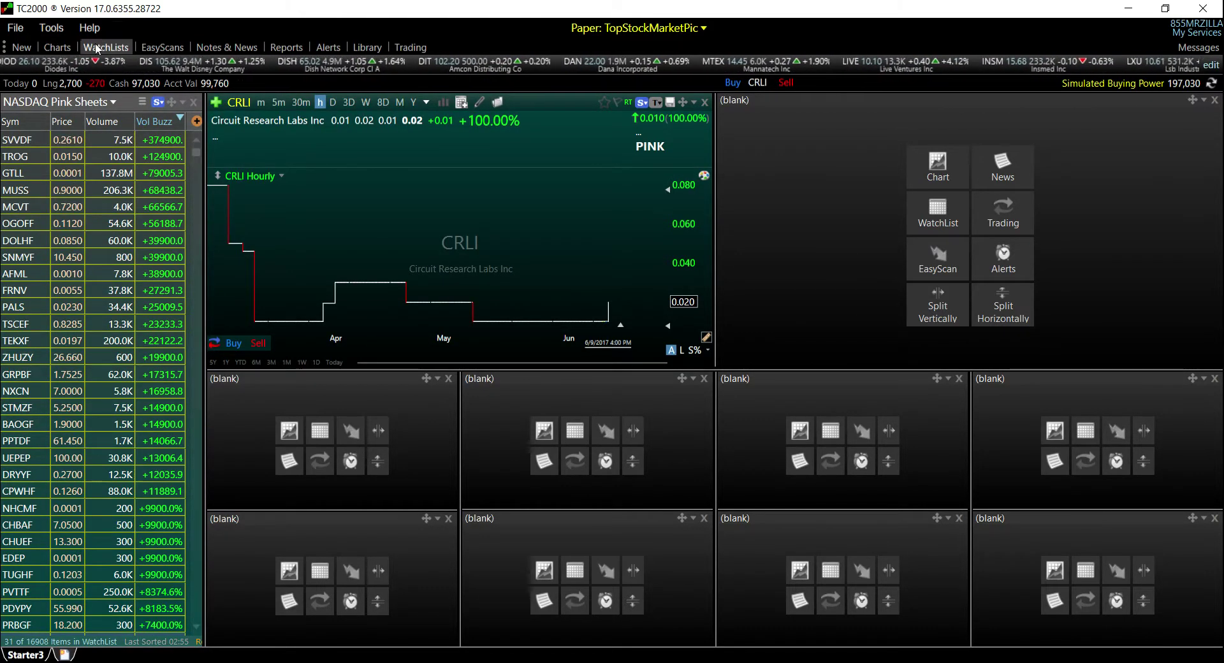
left_click(156, 48)
left_click(279, 123)
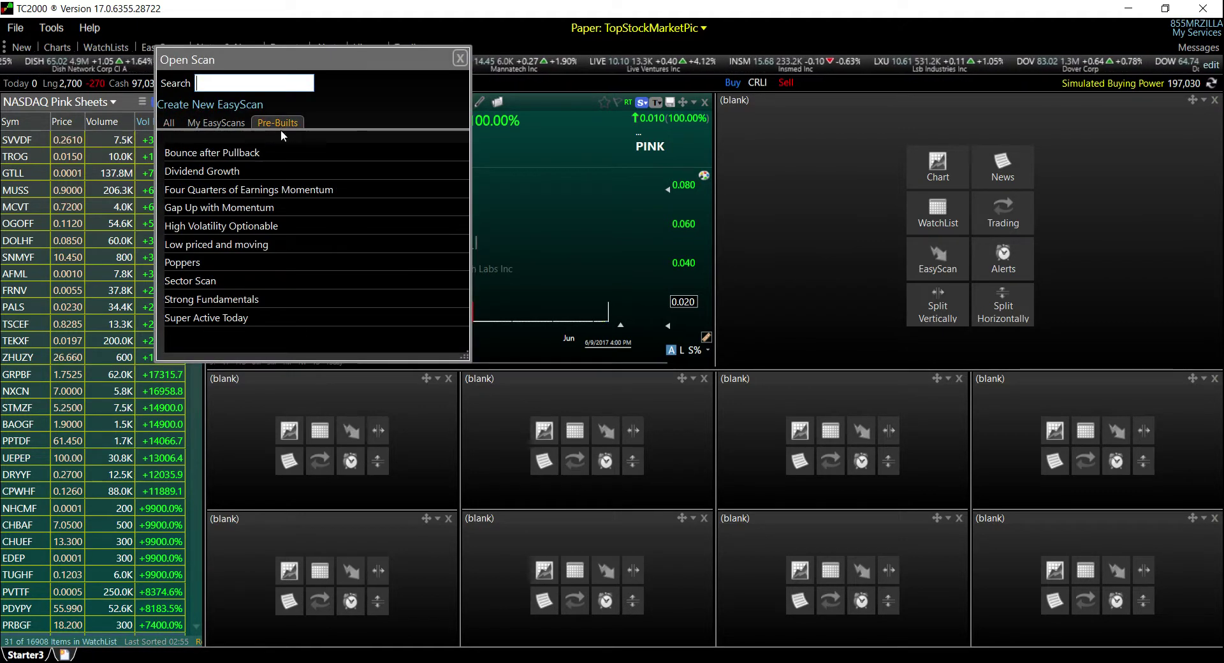
left_click(248, 319)
left_click_drag(667, 281, 114, 355)
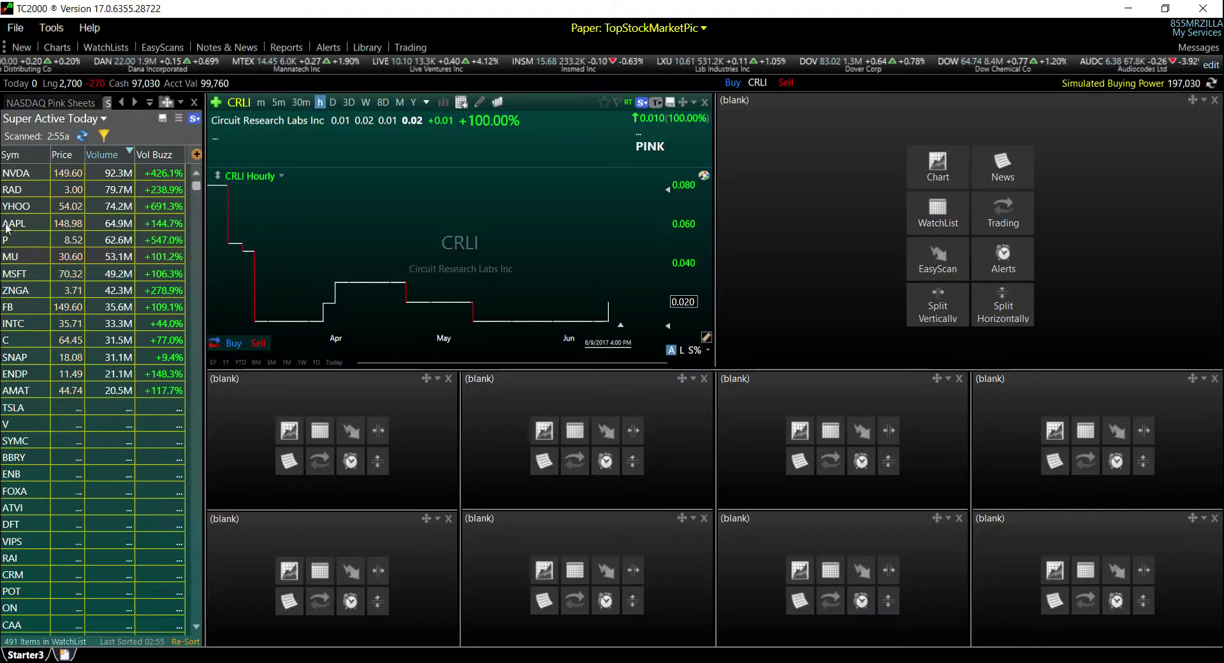
Delete the NASDAQ Pink Sheets tab and narrow the Super Active Today pane to fit its columns
left_click(16, 104)
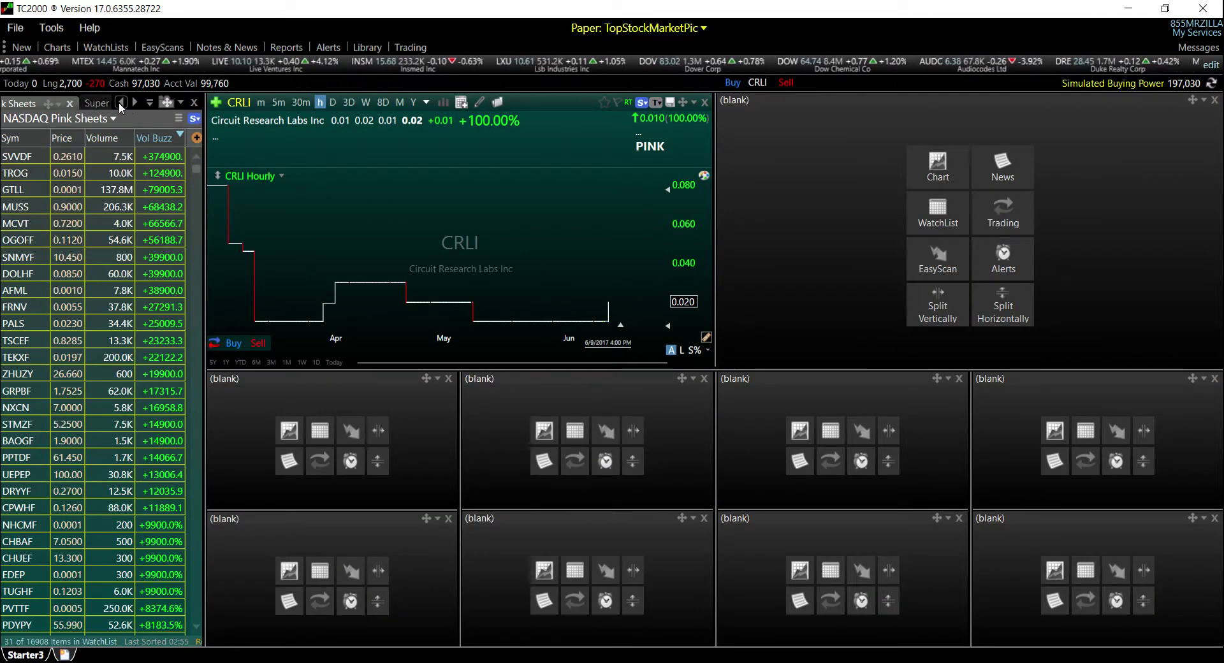
left_click(70, 105)
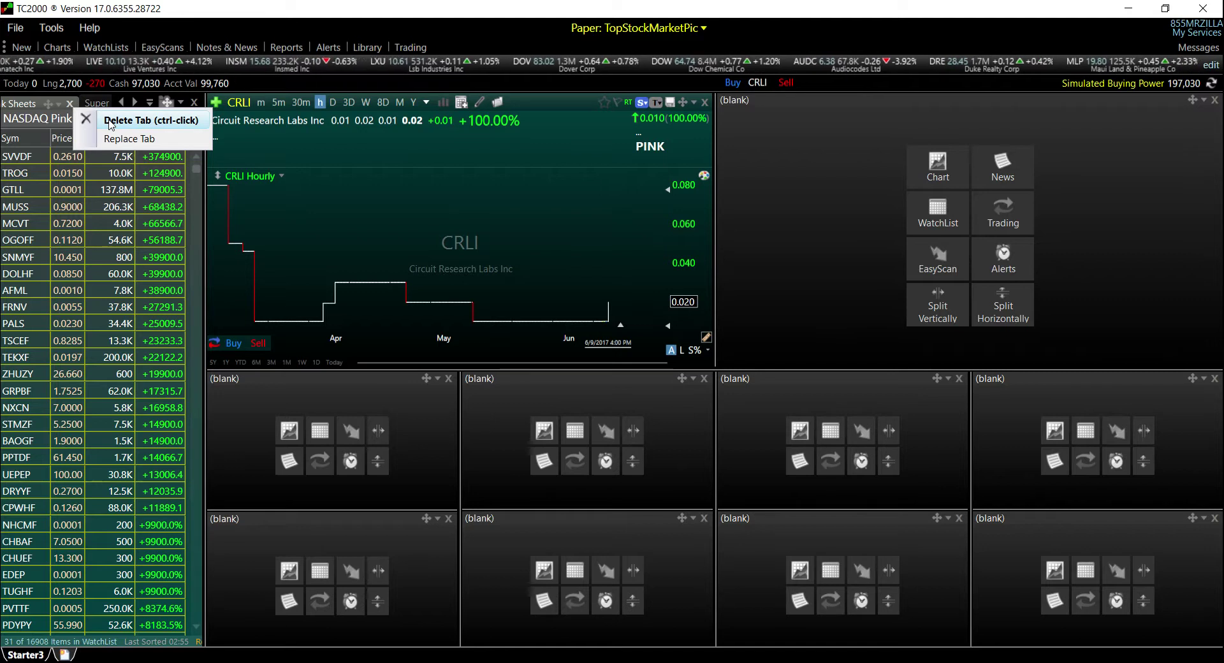
left_click(115, 121)
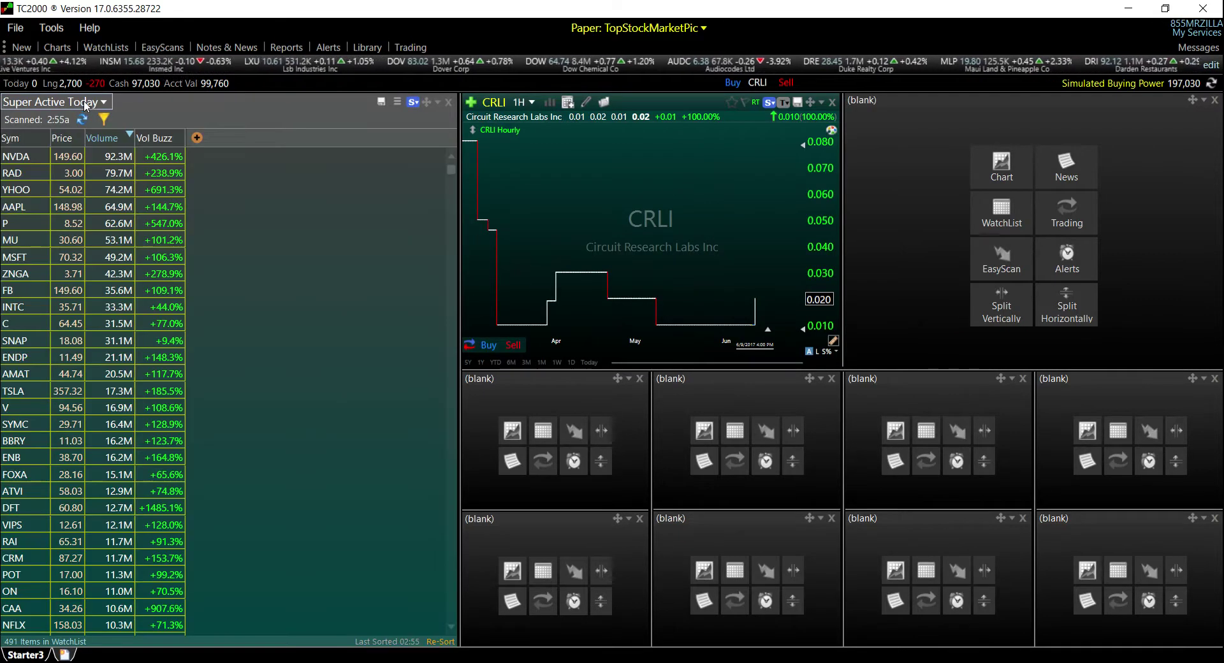
left_click_drag(459, 151, 203, 147)
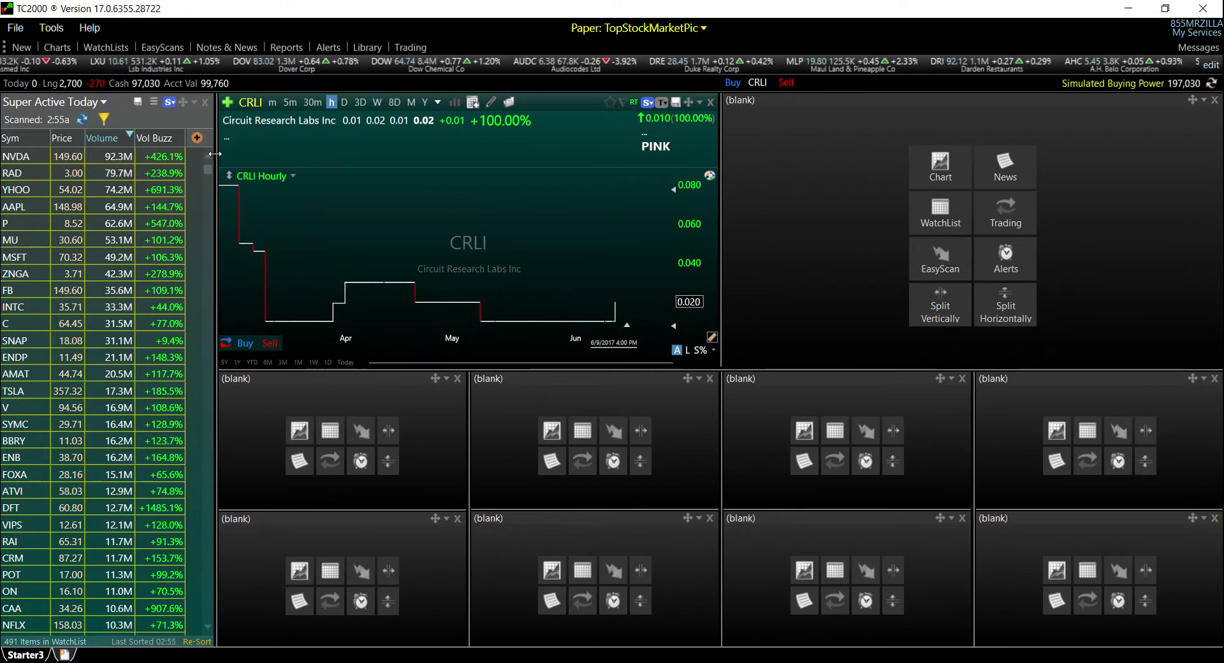
Edit the reloaded Super Active Today scan and choose NASDAQ Pink Sheets as its list to scan
left_click(105, 119)
left_click(212, 155)
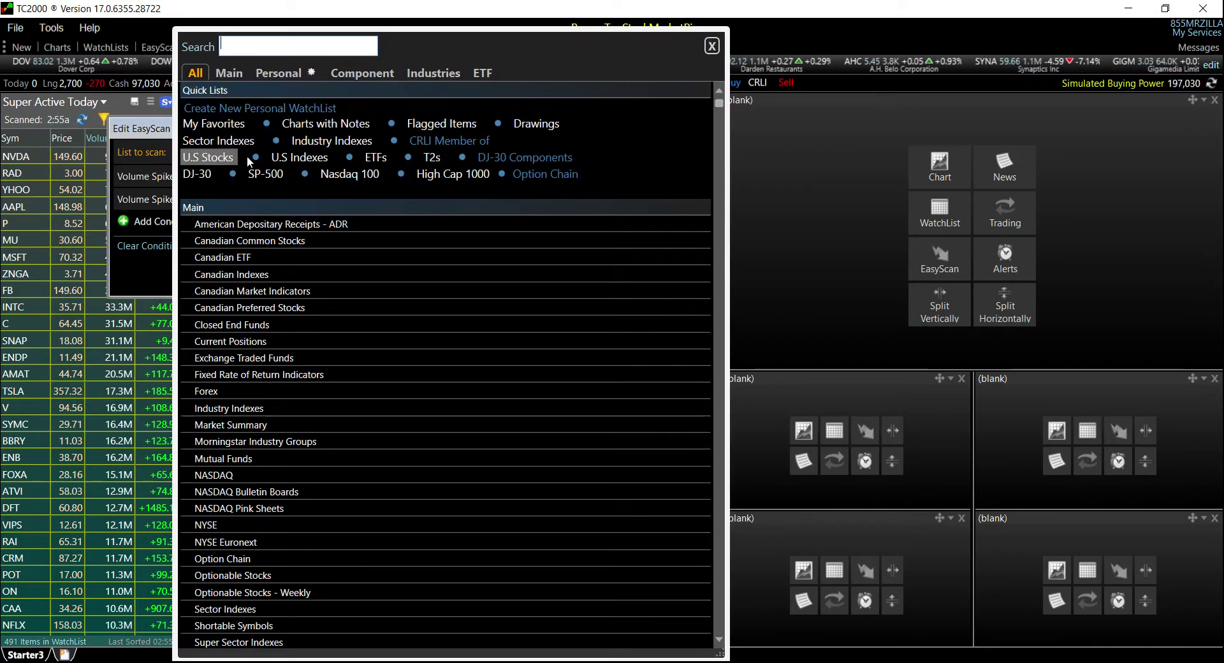
left_click(223, 510)
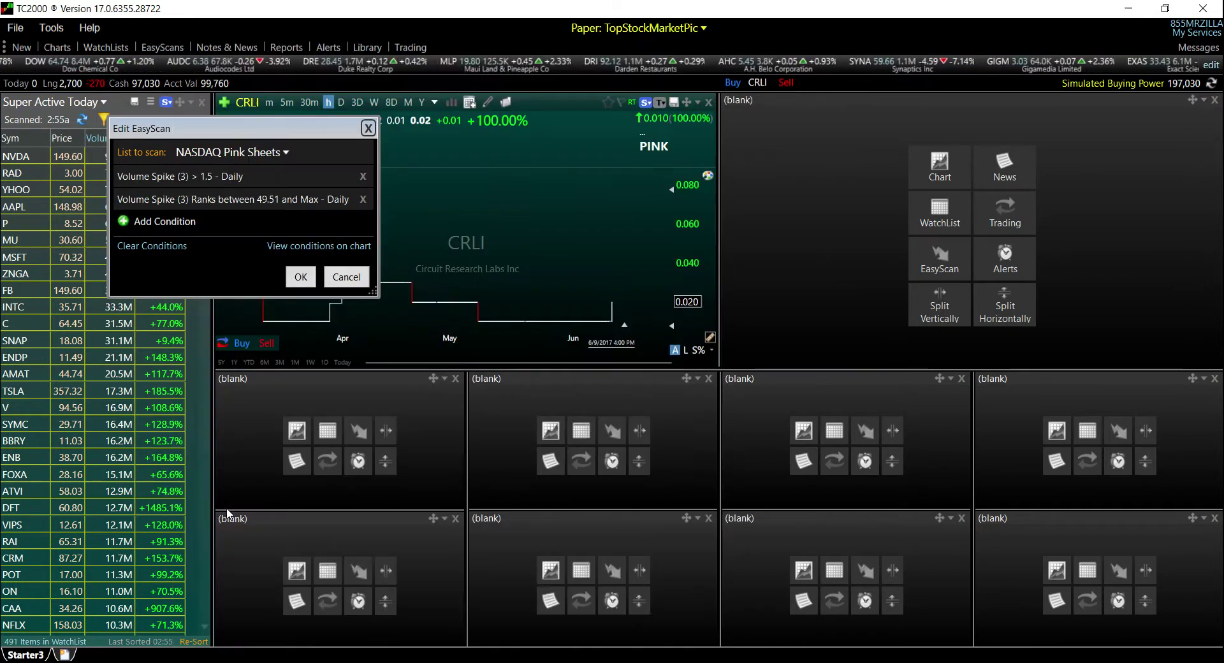
Add a scan condition for Price History between 0.01 and 1.25 on the daily timeframe
left_click(163, 224)
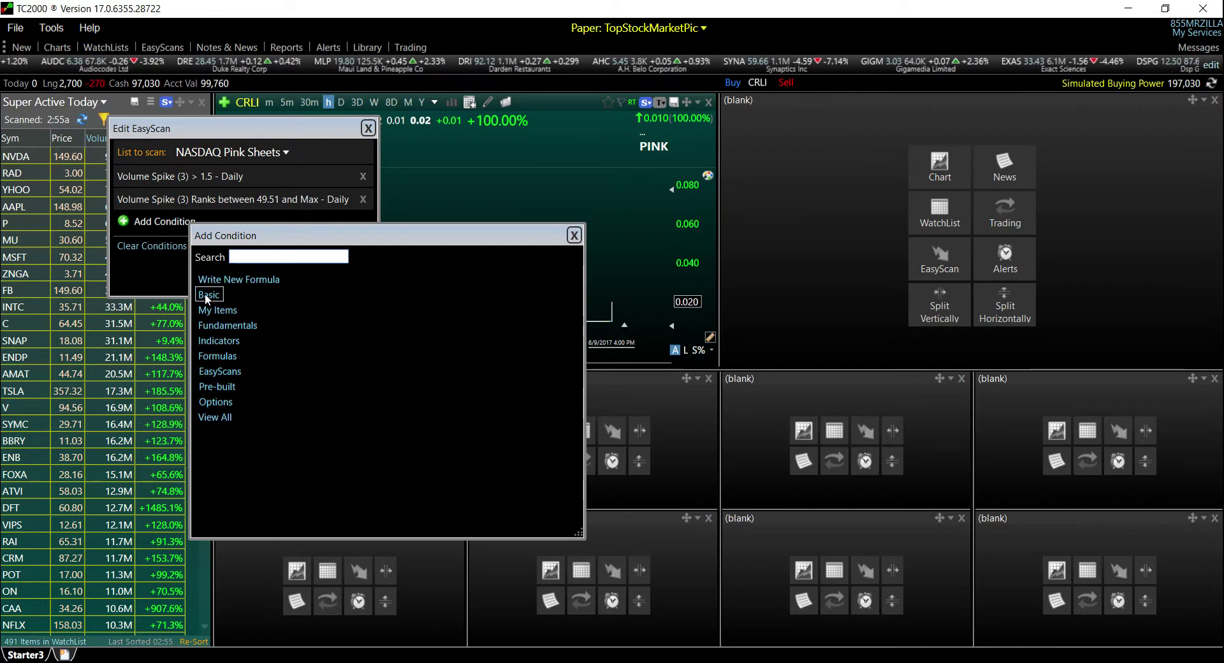
left_click(204, 293)
left_click(209, 290)
left_click(211, 305)
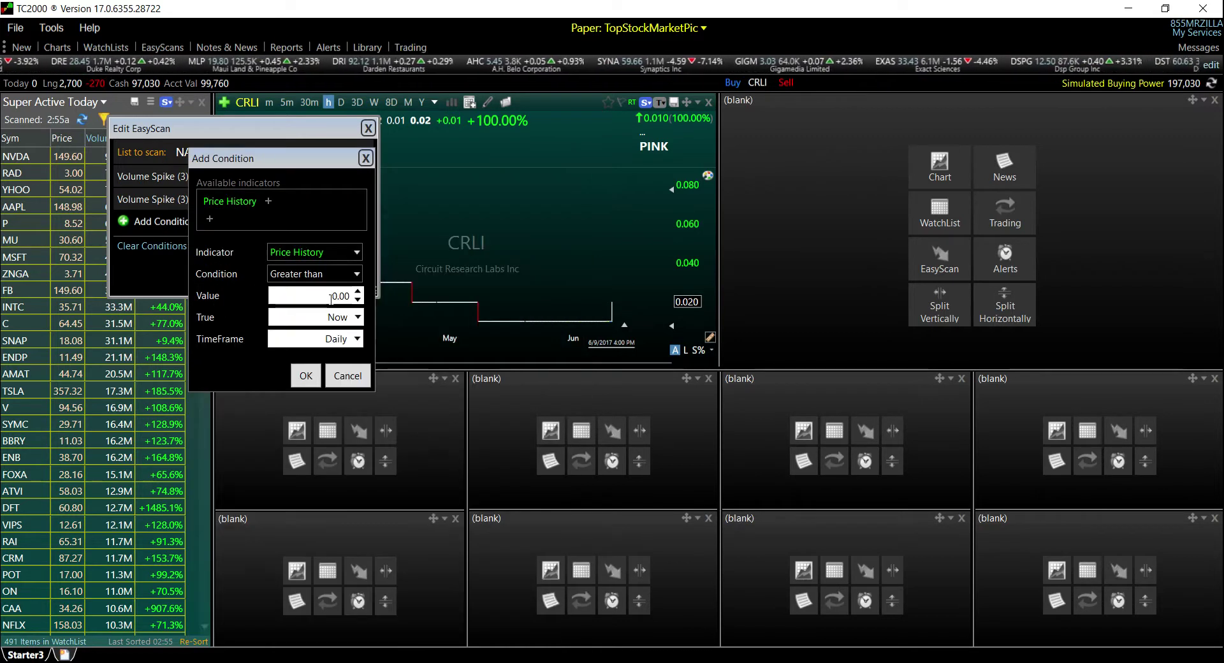
left_click(356, 273)
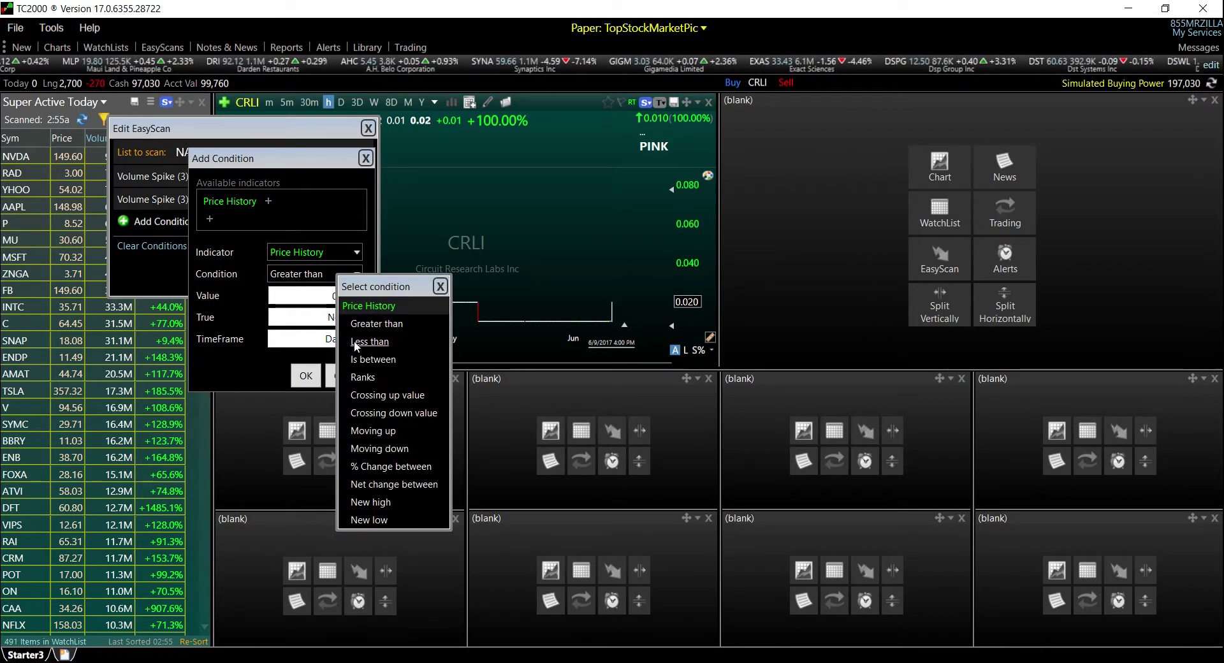
left_click(373, 359)
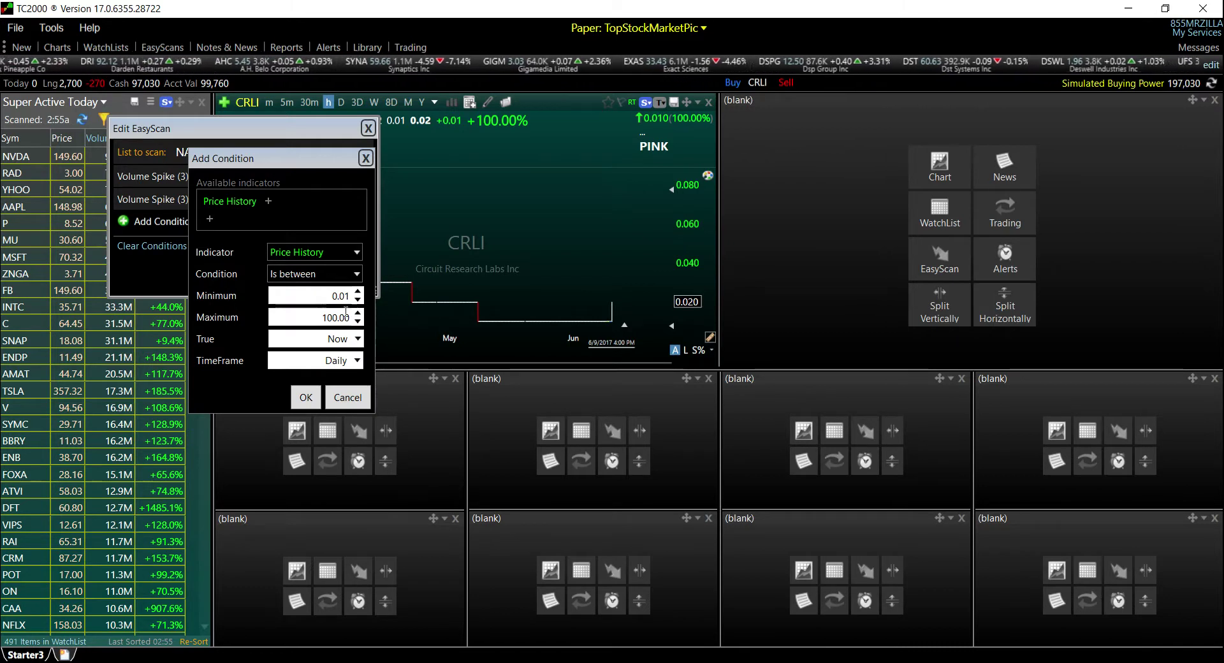
type("1.25")
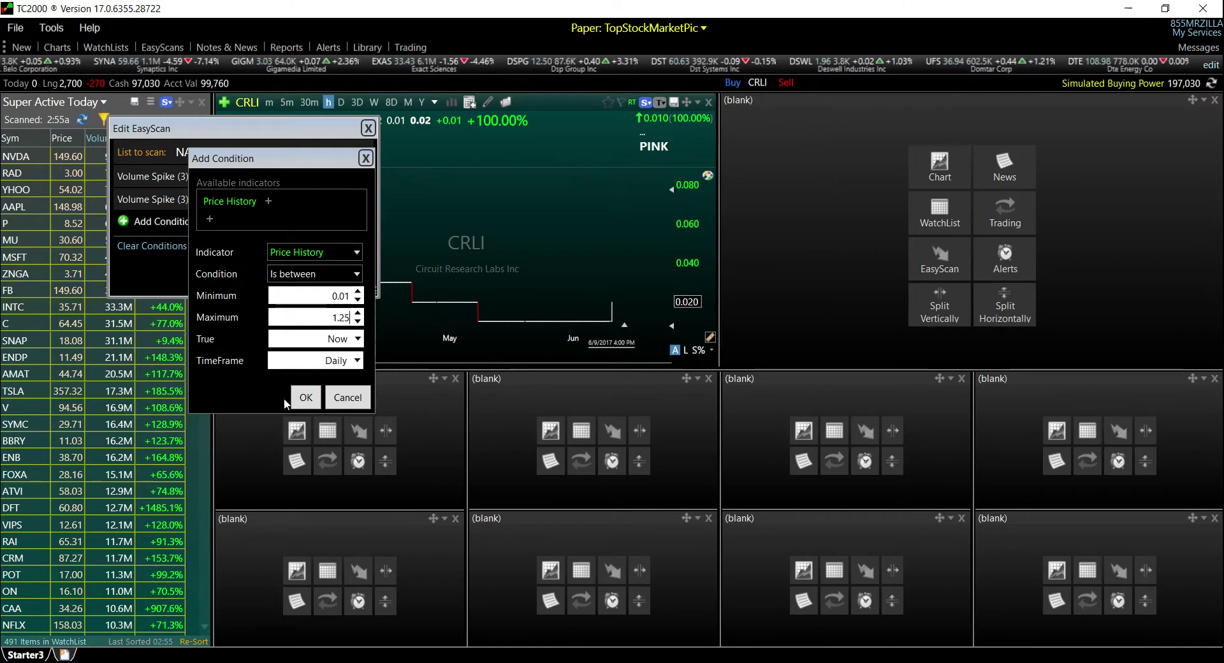
left_click(305, 397)
Add a daily Volume greater than 1000 condition, run the edited scan and chart BCCI from its results
left_click(173, 246)
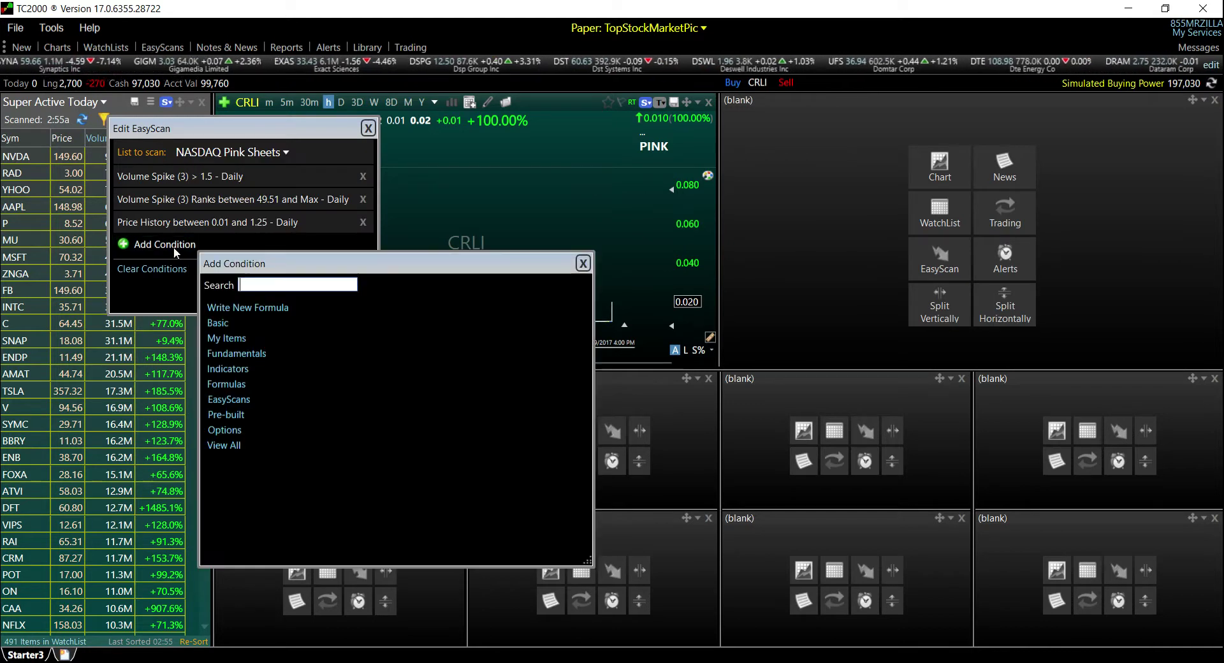
left_click(222, 326)
left_click(229, 307)
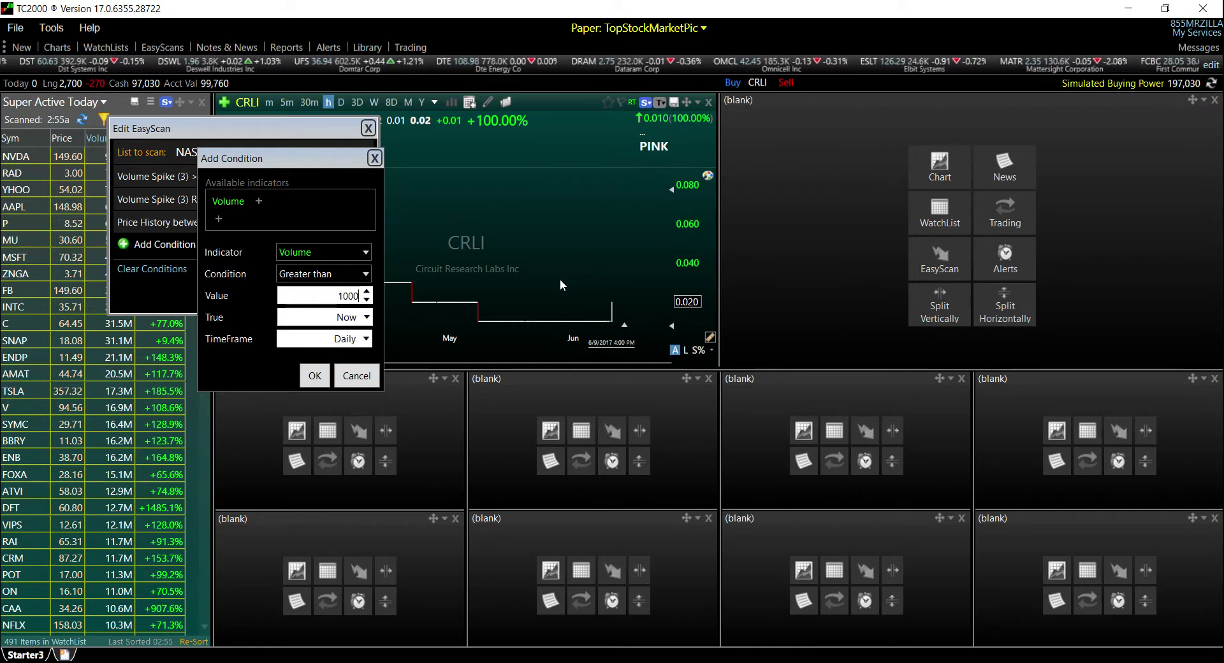
left_click(315, 376)
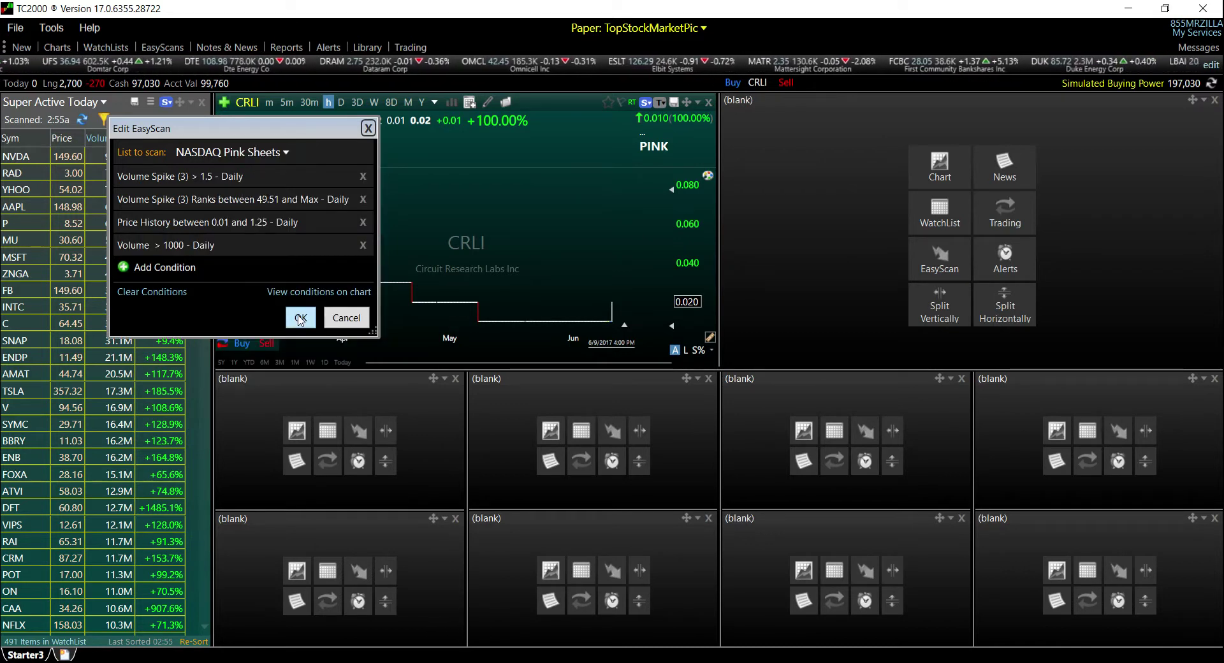
left_click(299, 319)
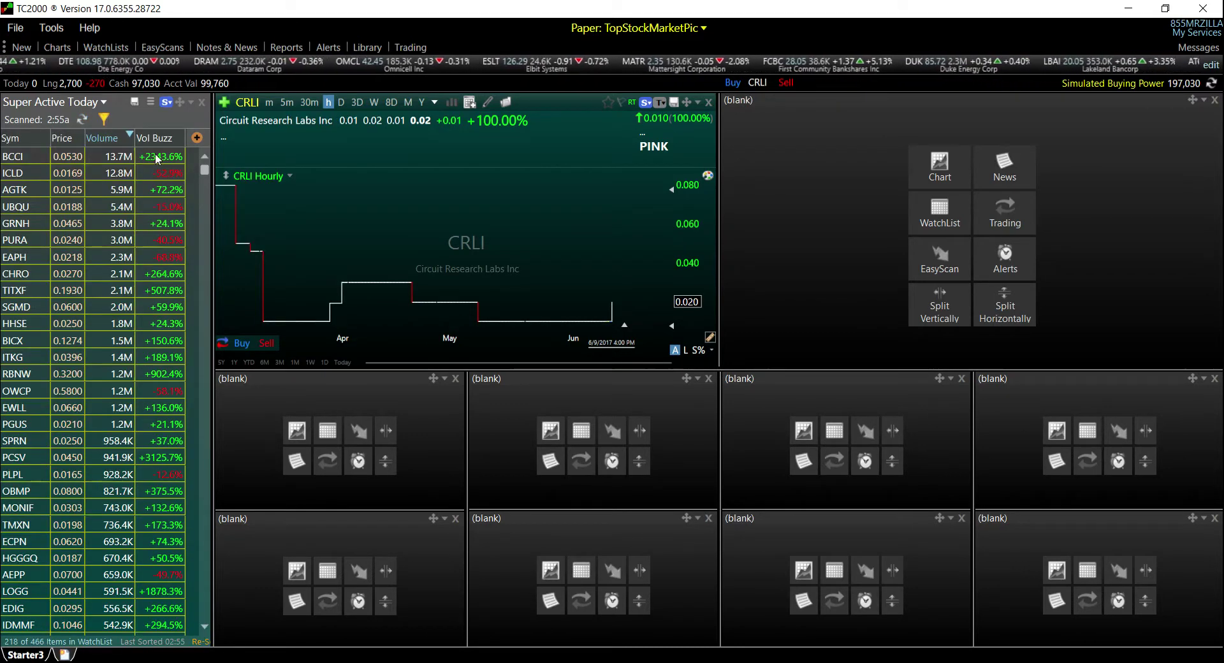
left_click(155, 157)
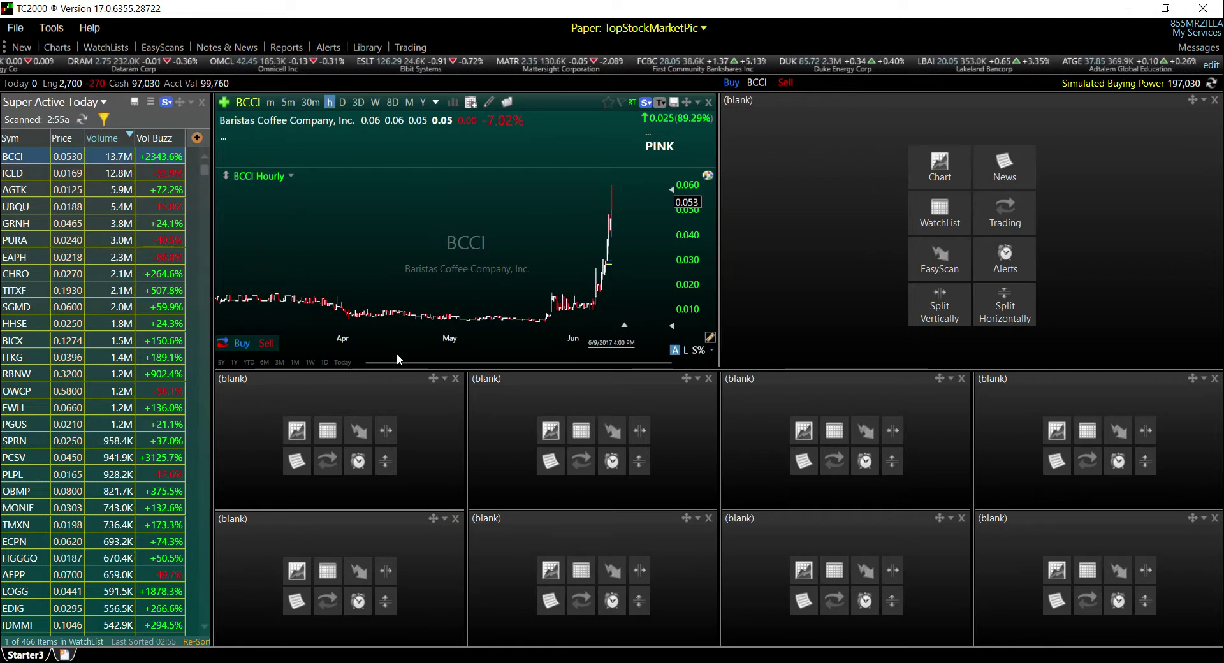
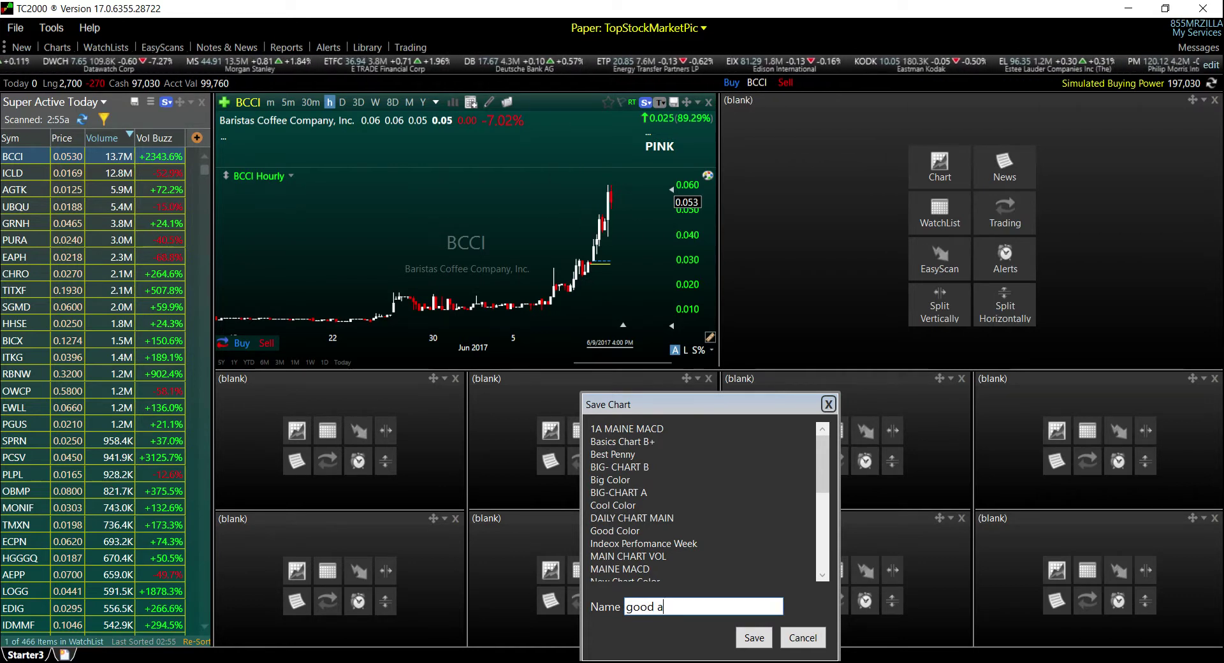
Replace the partly entered chart name with GOOD A1 and save the chart
key("BackSpace")
key("BackSpace")
key("BackSpace")
key("BackSpace")
key("BackSpace")
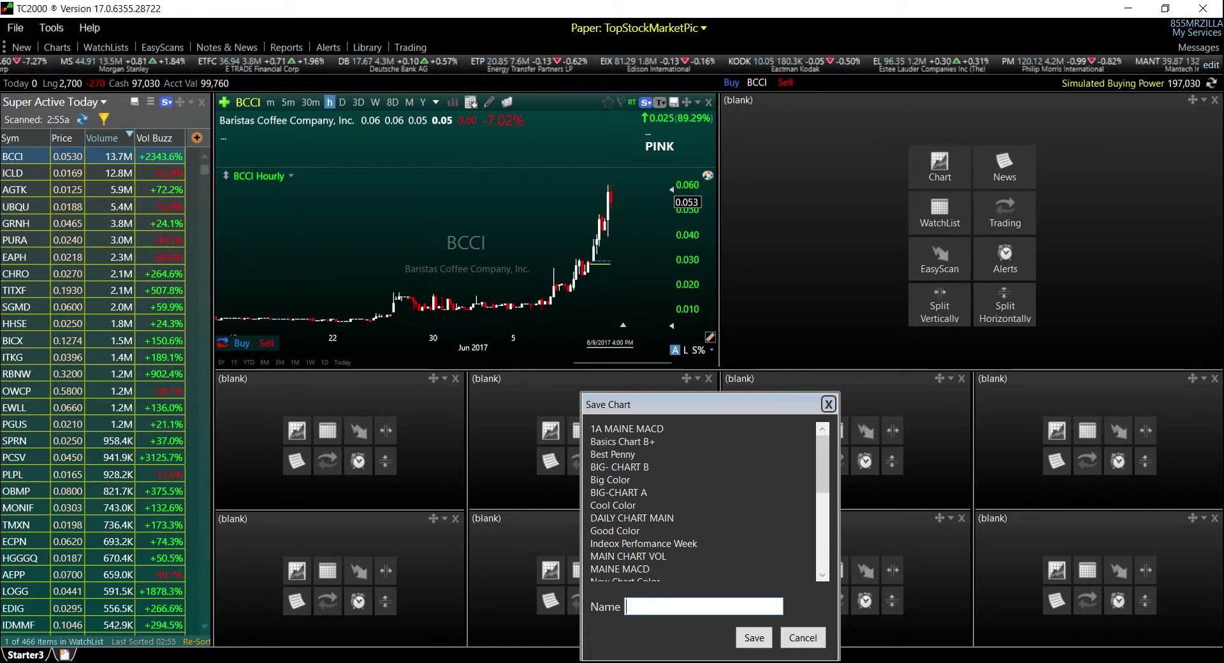
type("GOOD A1")
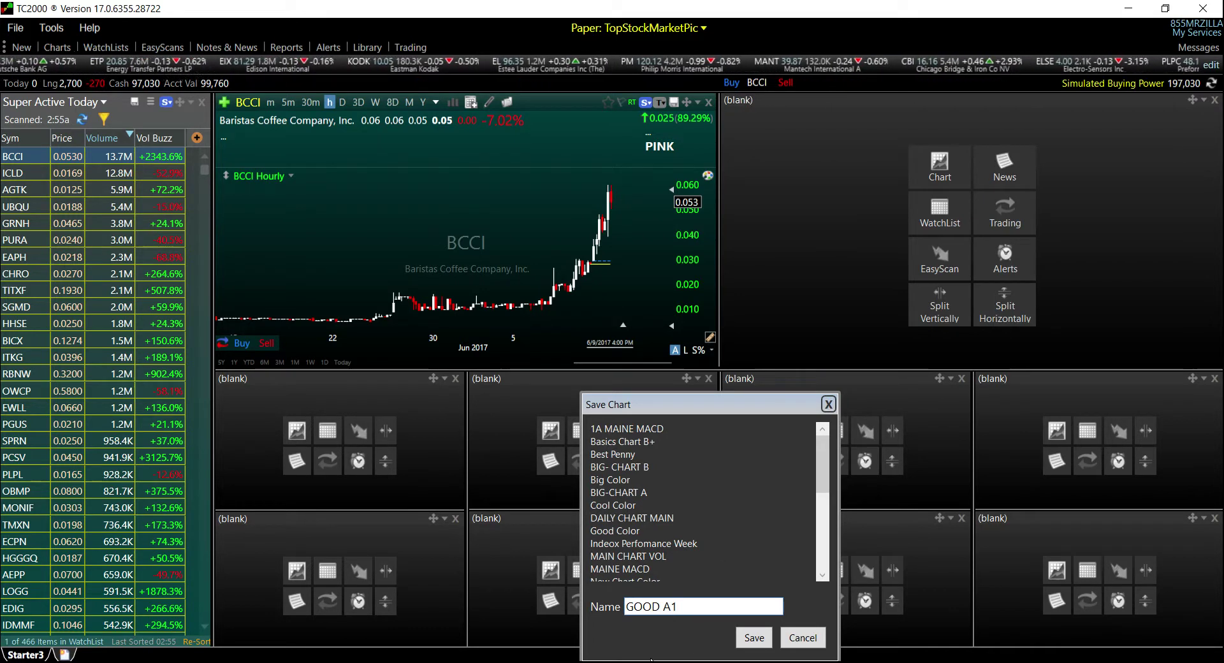
key("Return")
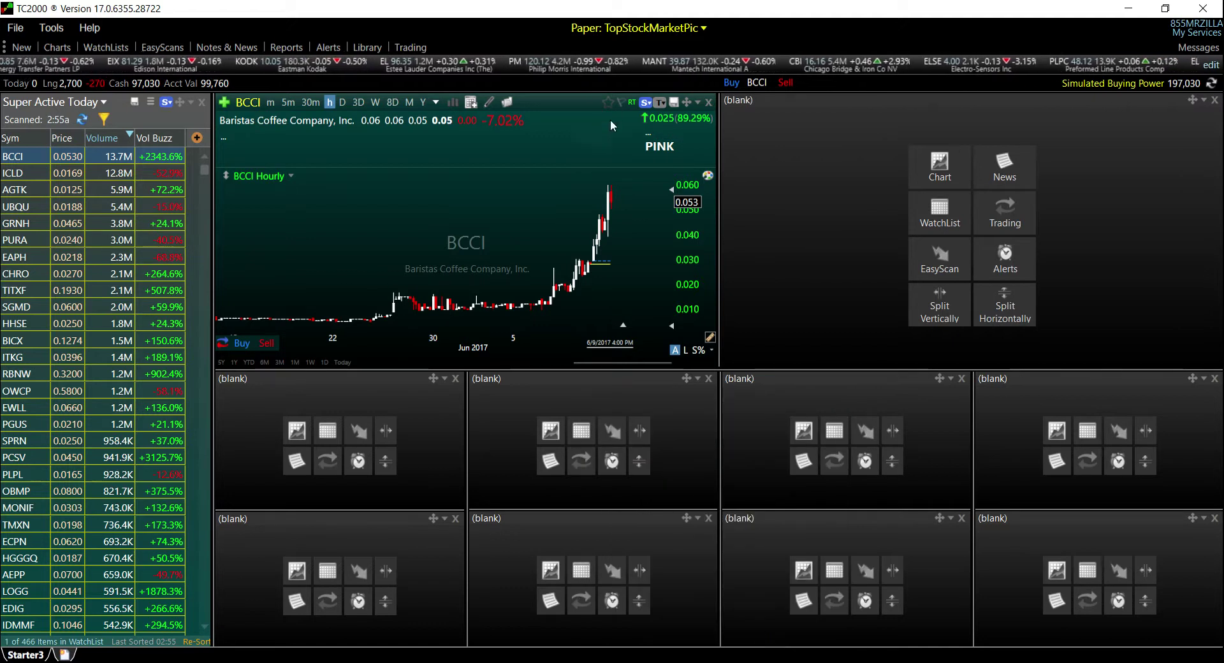
Duplicate the main BCCI chart as a floating window and move it clear of the layout's centre
left_click(698, 102)
left_click(774, 85)
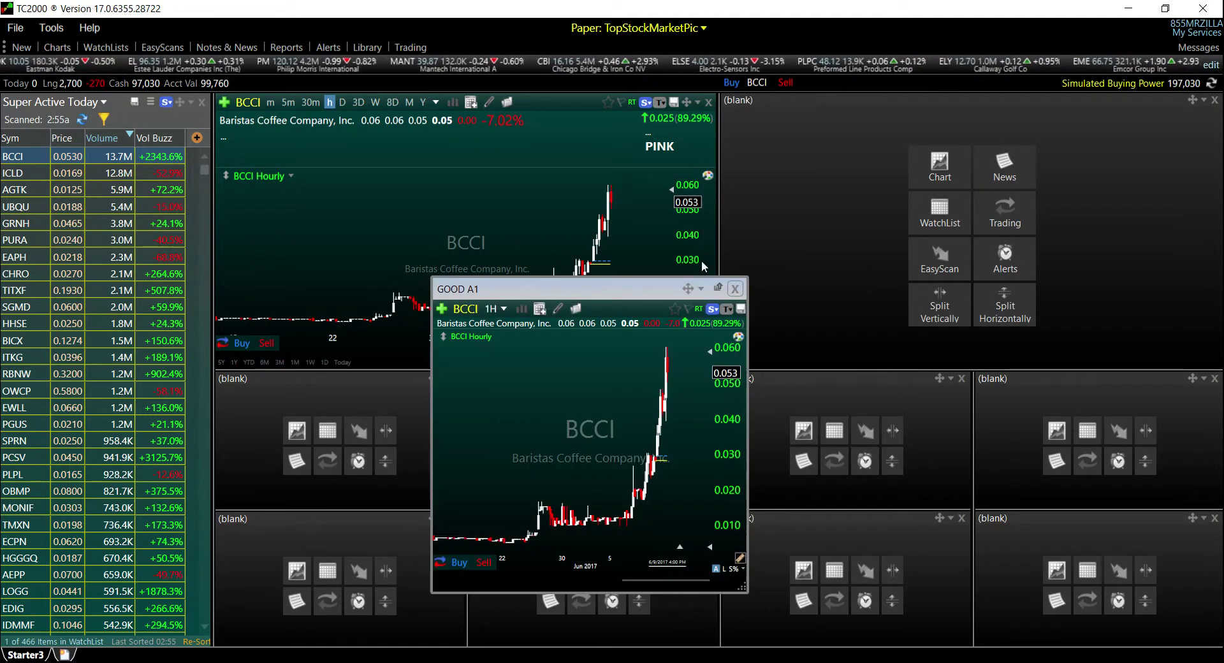
left_click_drag(688, 289, 736, 208)
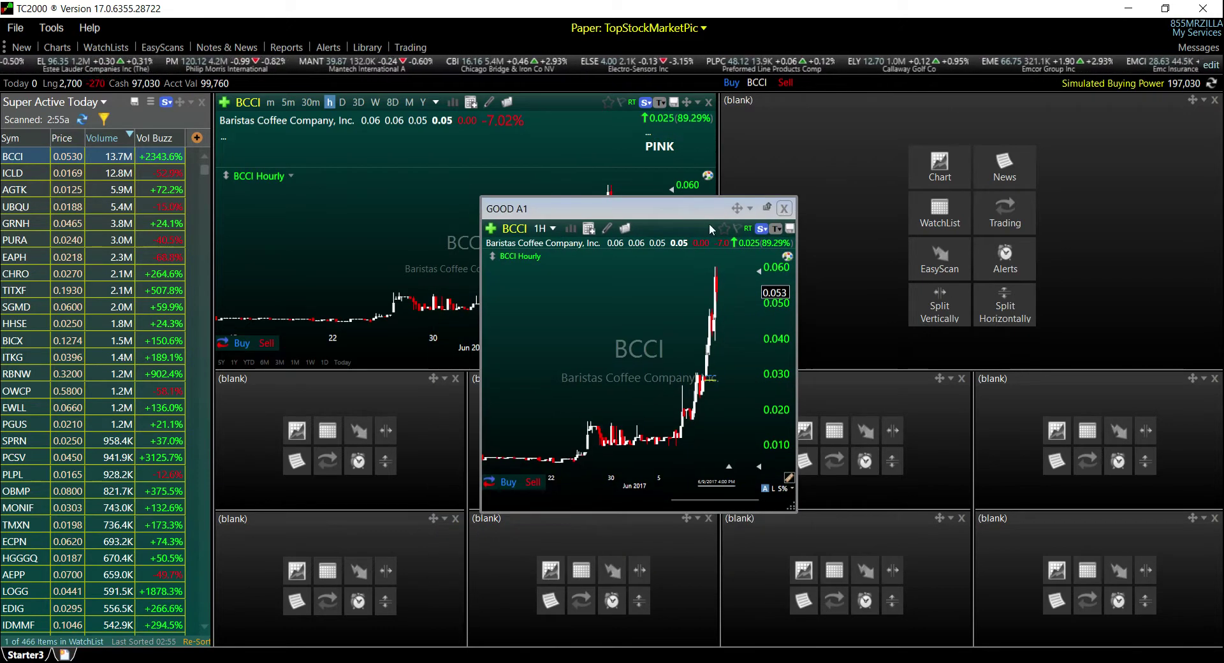
Make four more floating copies of the GOOD A1 chart
left_click(751, 208)
left_click(816, 269)
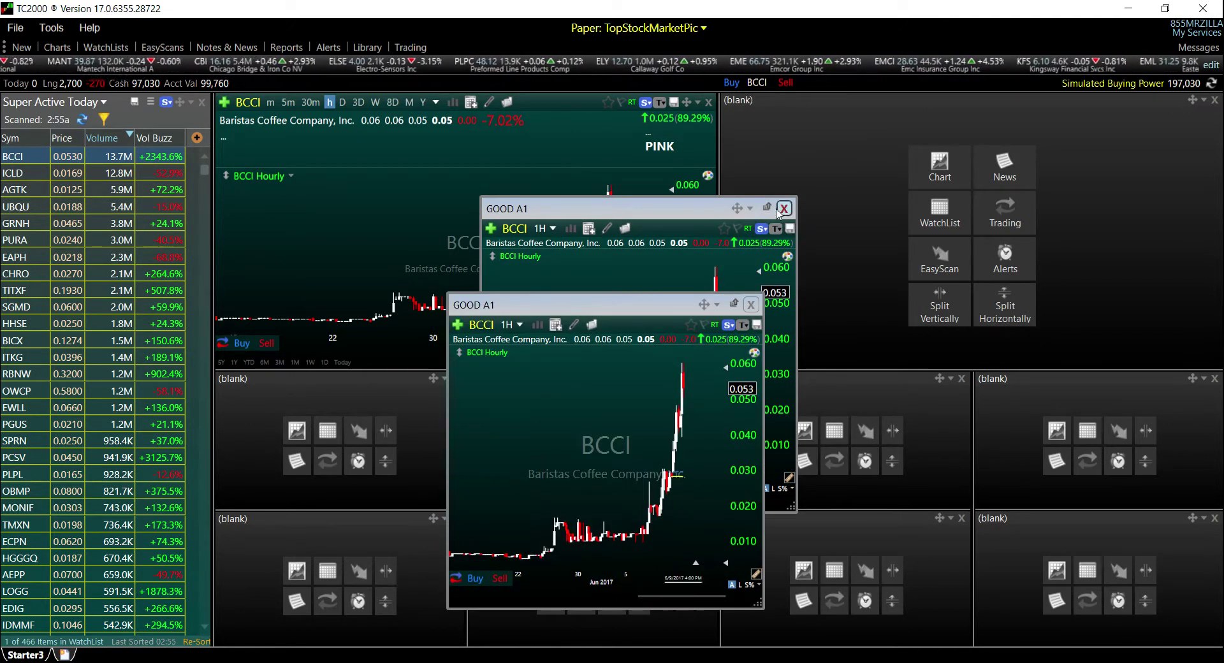
left_click(751, 209)
left_click(807, 266)
left_click(751, 208)
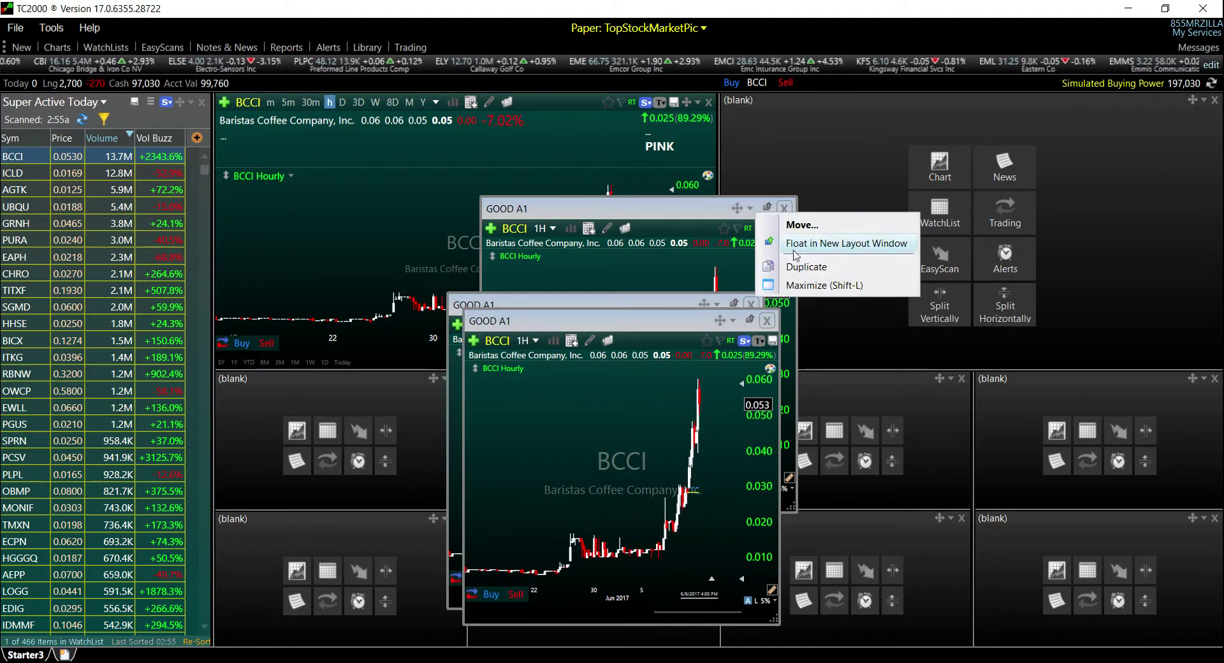
left_click(806, 267)
left_click(751, 208)
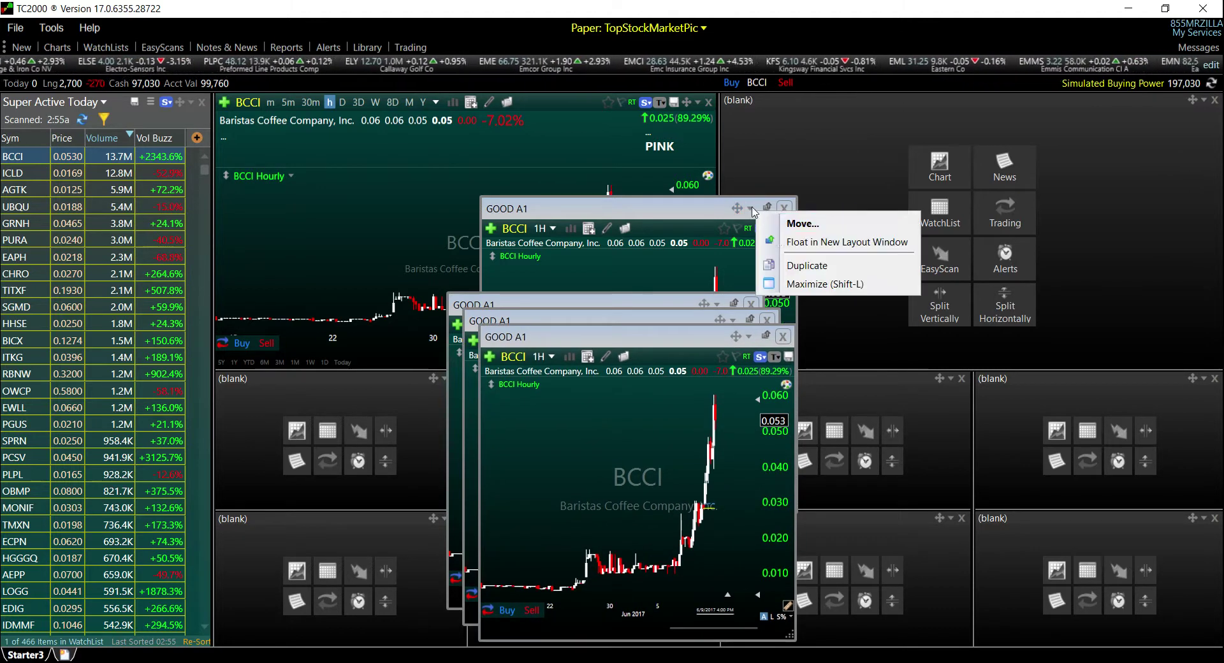
left_click(812, 267)
Dock the original floating GOOD A1 chart in the large blank pane beside the main chart and remove that pane's blank tab
left_click(738, 209)
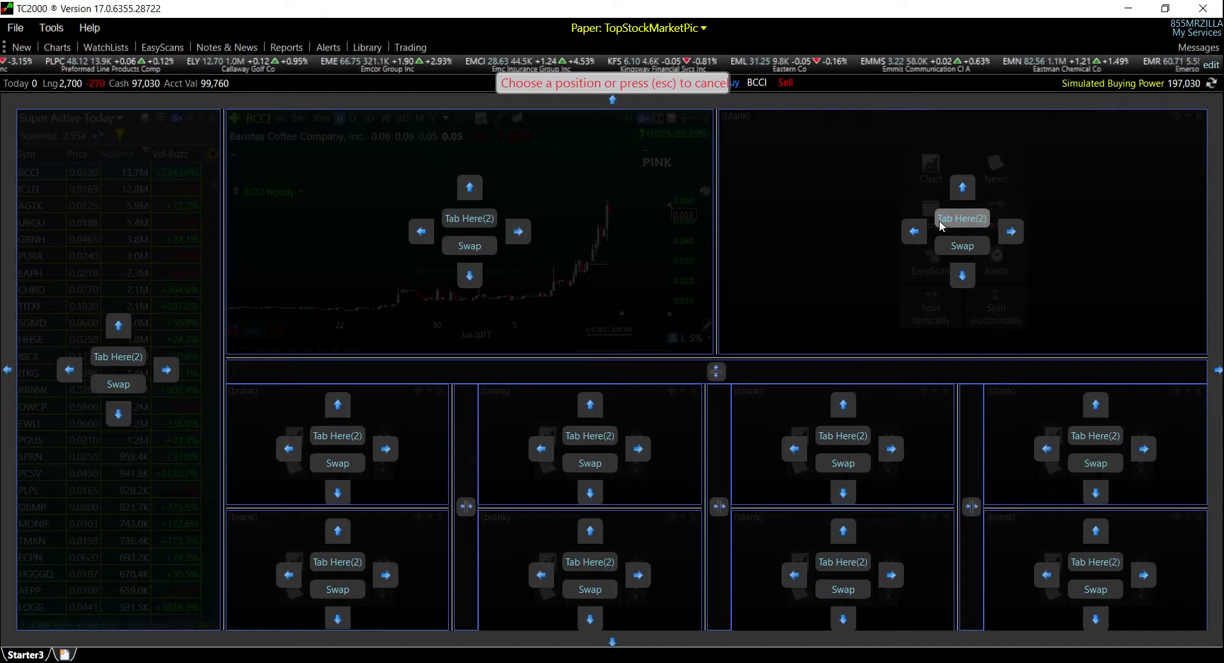
left_click(940, 222)
left_click(742, 105)
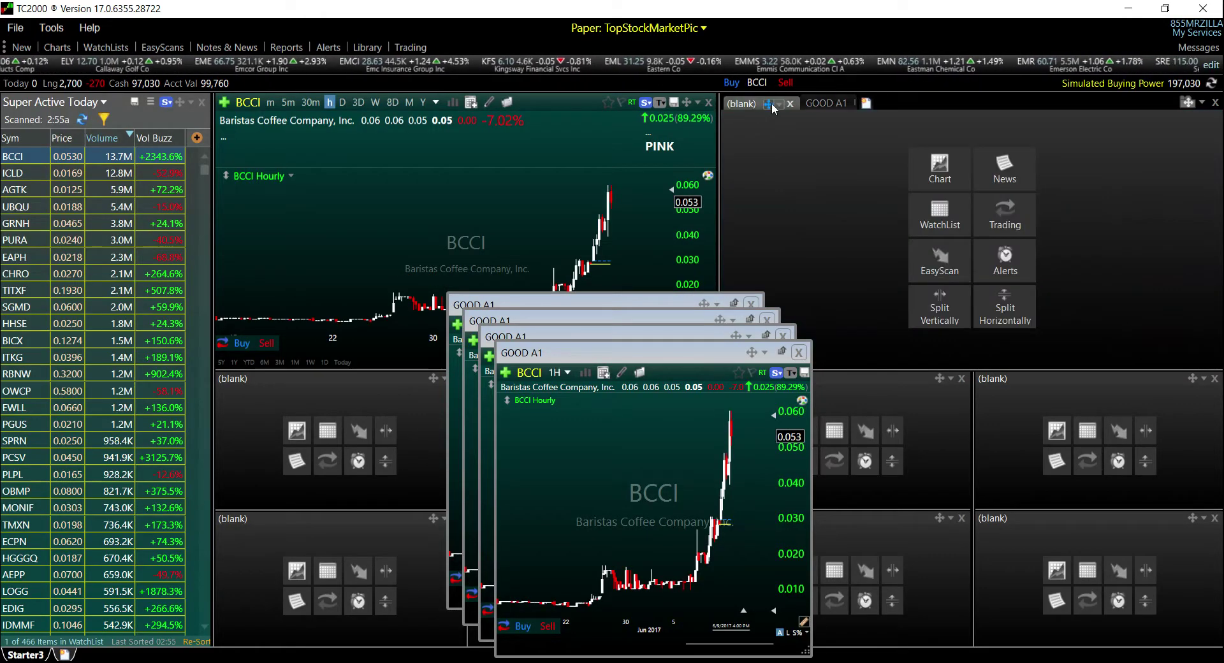
left_click(790, 104)
Dock three floating GOOD A1 charts as tabs in both fourth-column panes and the upper first-column pane of the small grid
left_click(752, 355)
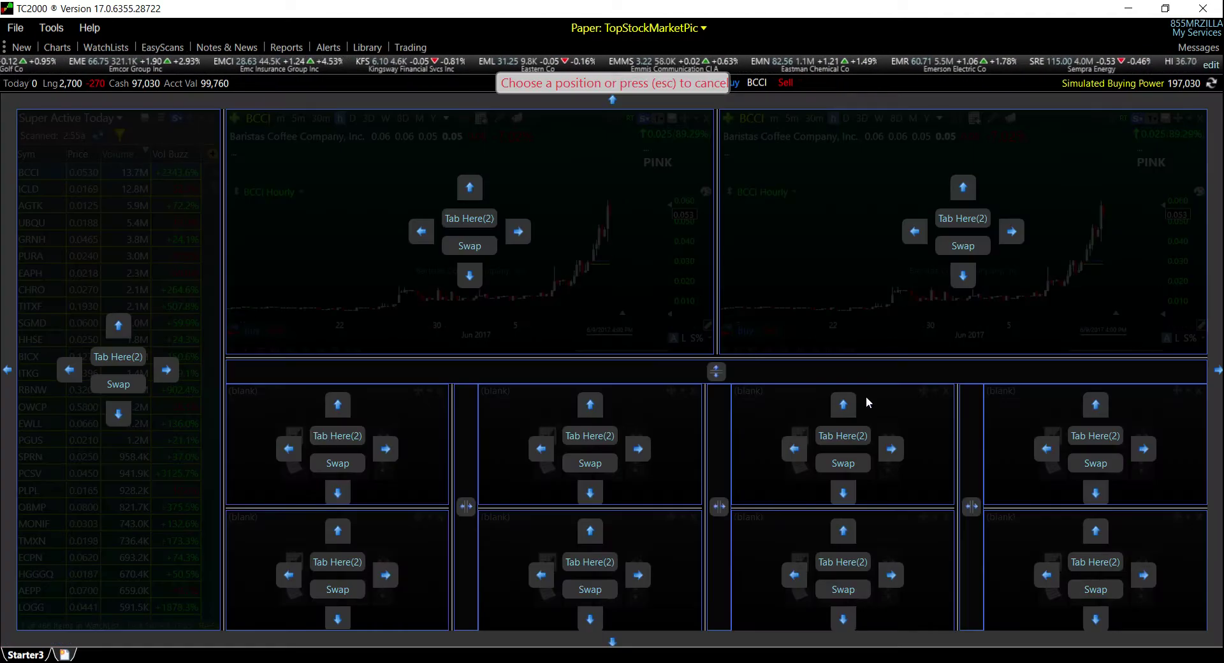
left_click(1100, 439)
left_click(735, 337)
left_click(827, 428)
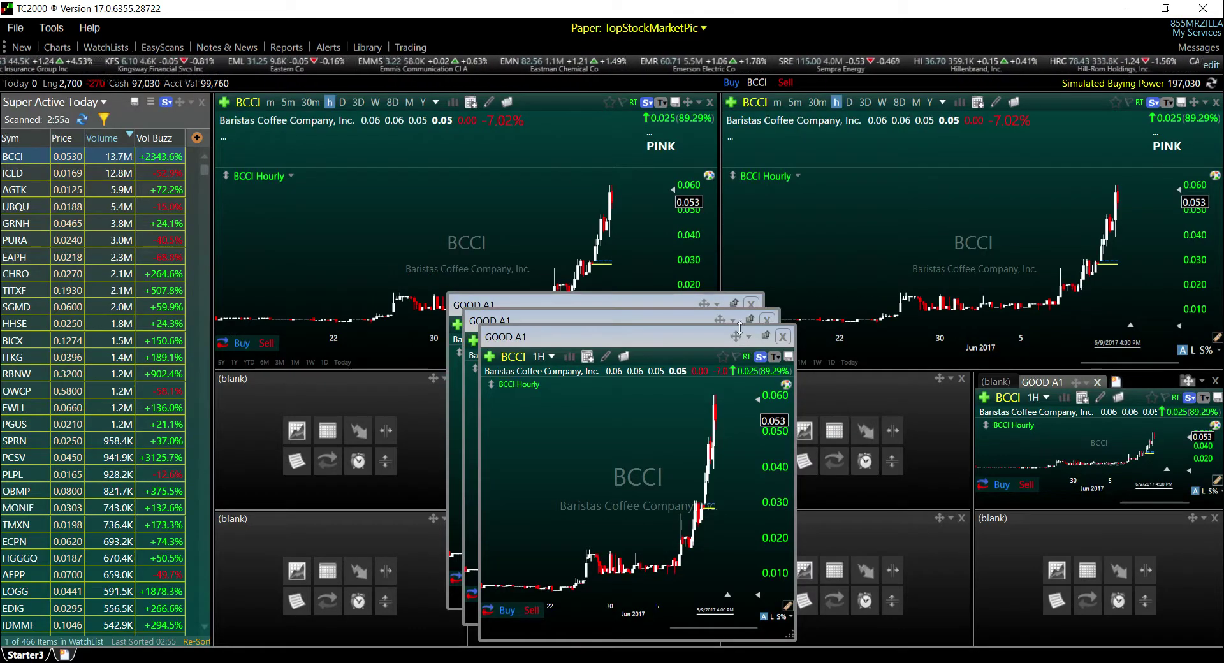
left_click(735, 336)
left_click(341, 438)
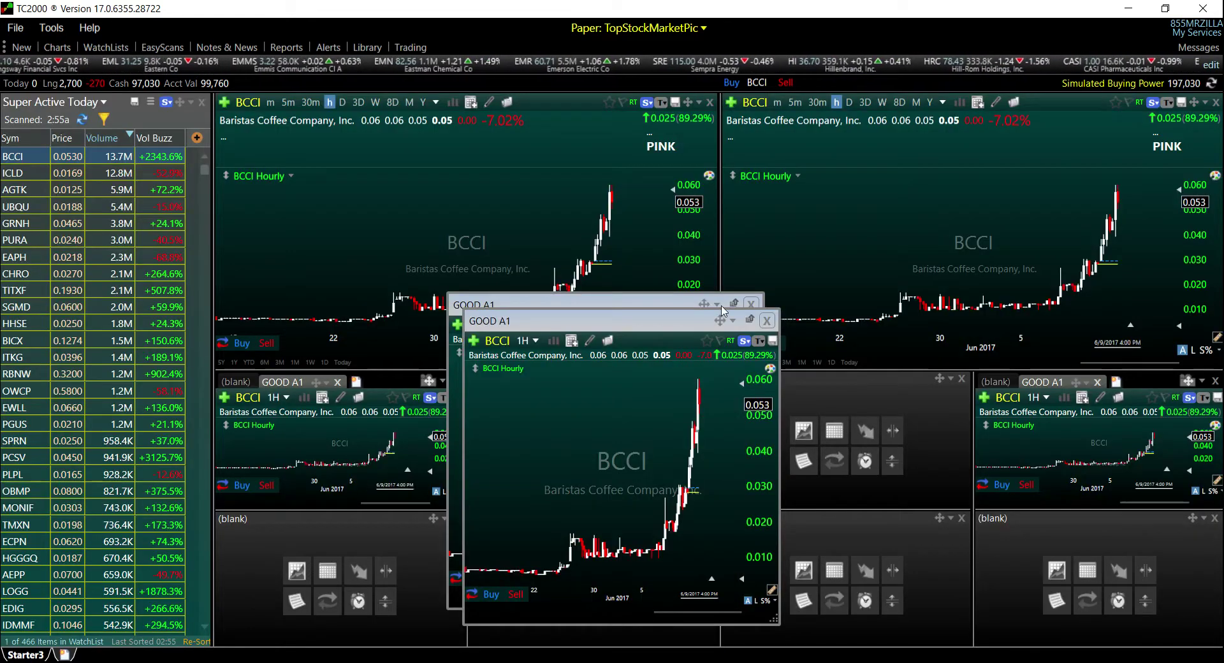
left_click(723, 319)
left_click(1091, 563)
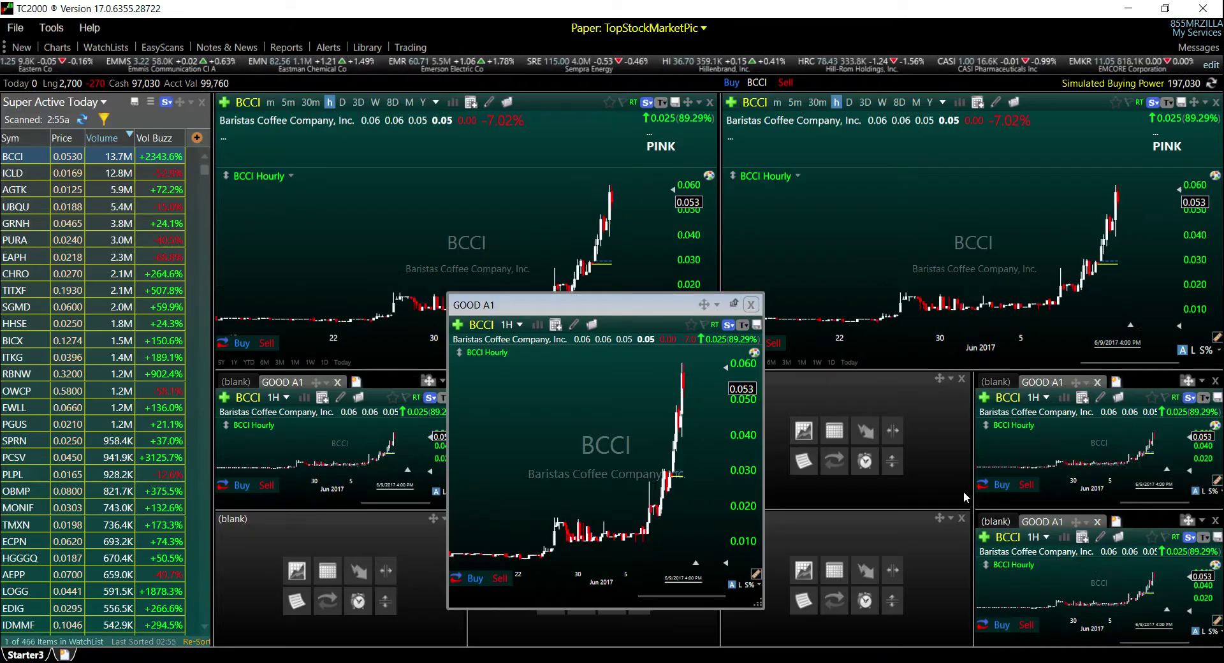
Duplicate the remaining floating GOOD A1 chart three times
left_click(717, 305)
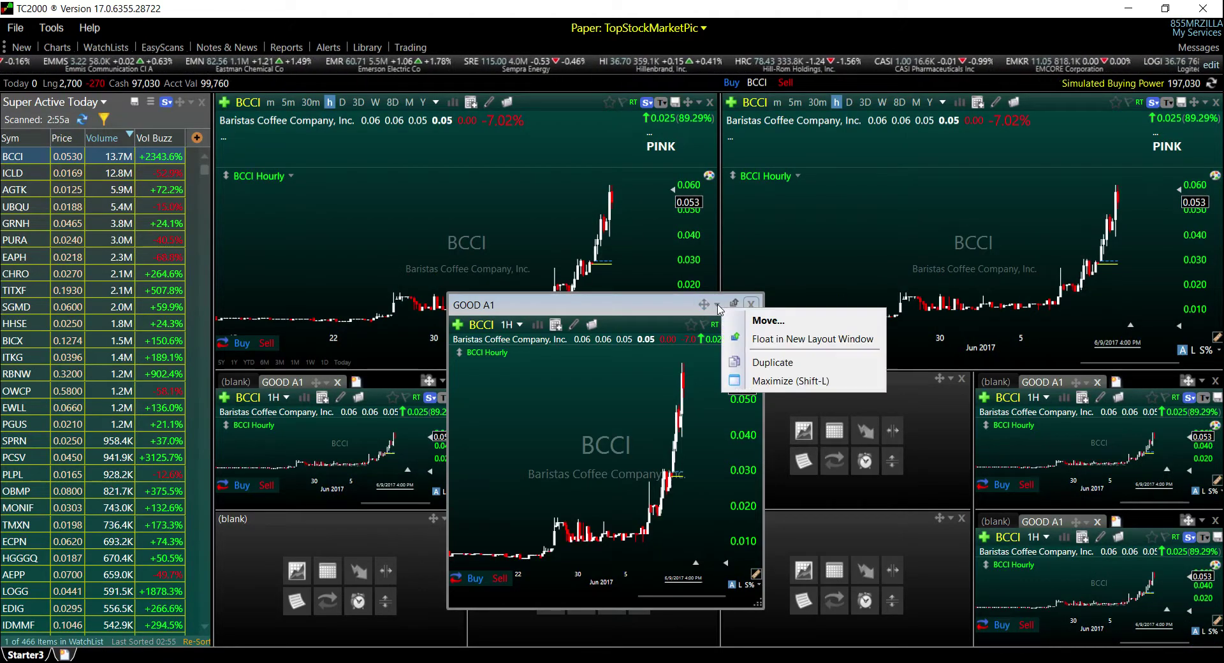
left_click(769, 362)
left_click(718, 306)
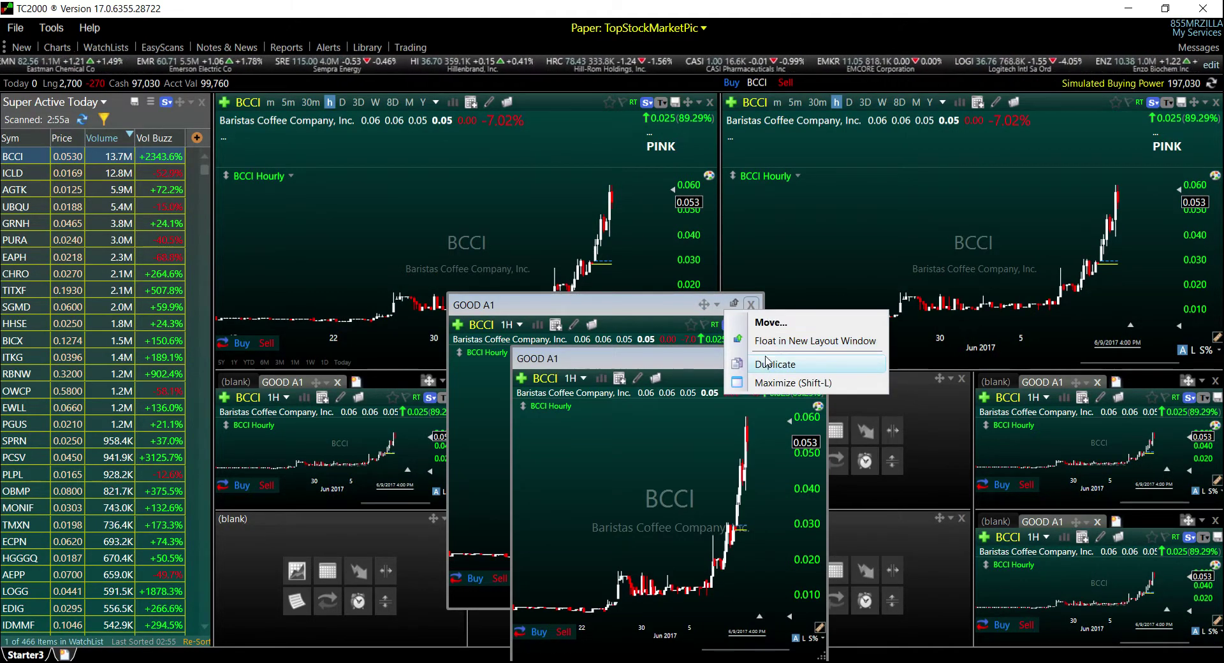
left_click(764, 361)
left_click(718, 304)
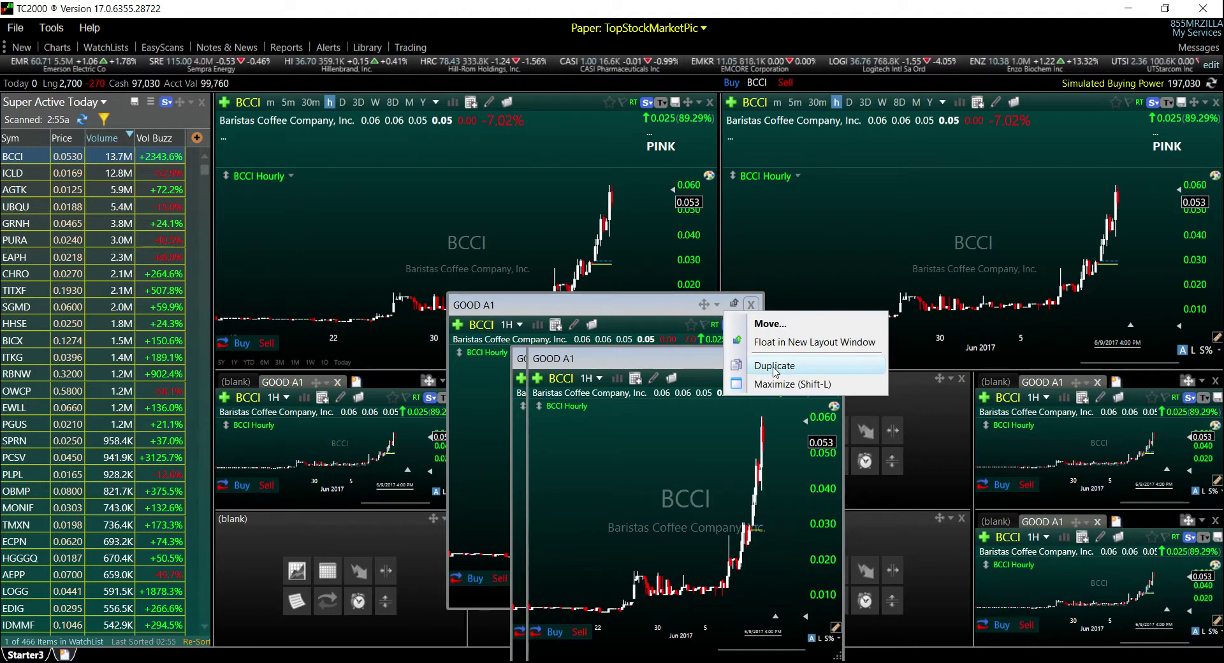
left_click(768, 362)
Dock the three new GOOD A1 copies as tabs in the lower first-column pane and both third-column panes
left_click(623, 226)
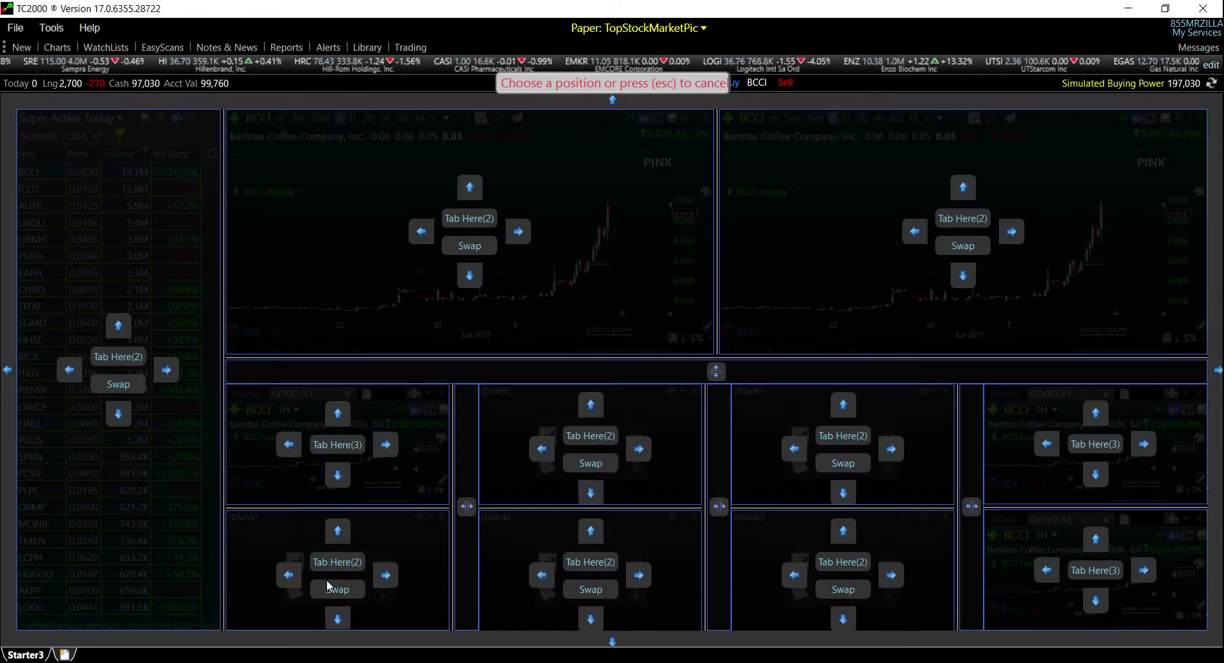
left_click(323, 573)
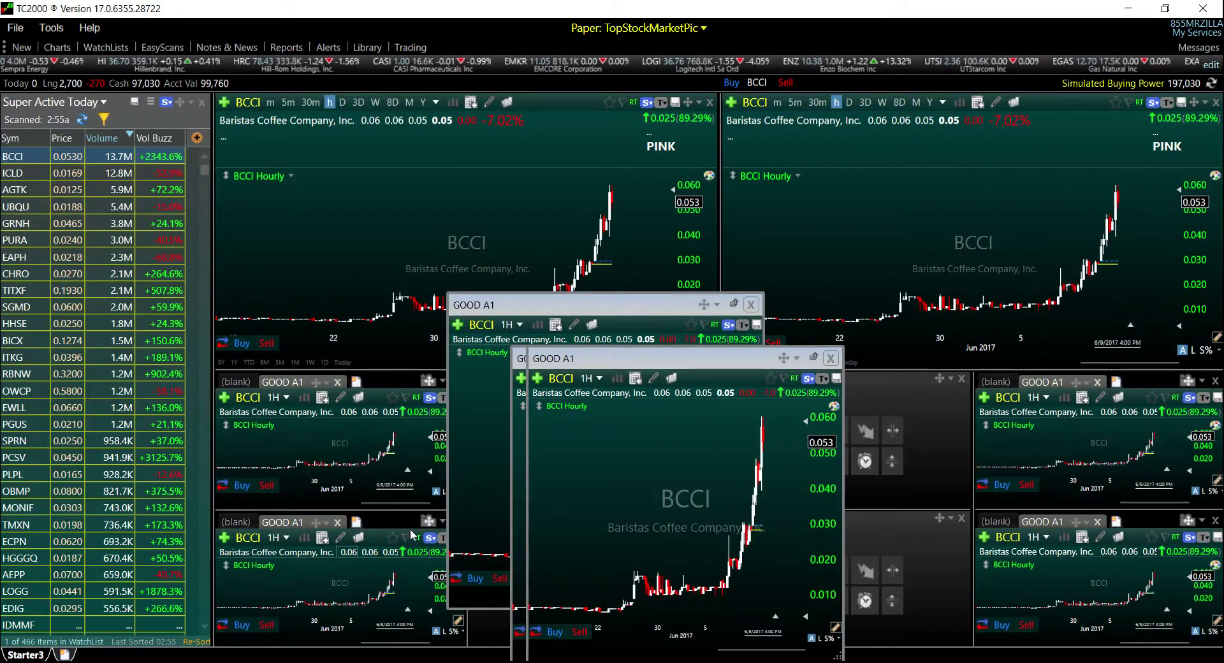
left_click(787, 363)
left_click(844, 563)
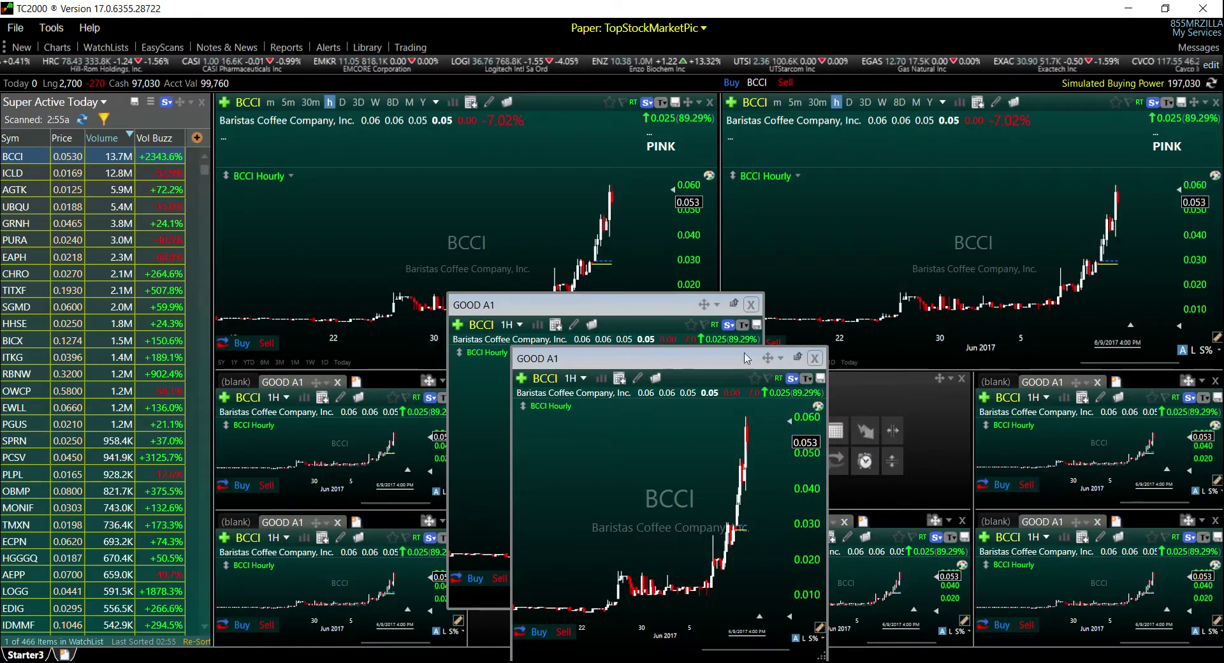
left_click(768, 359)
left_click(831, 442)
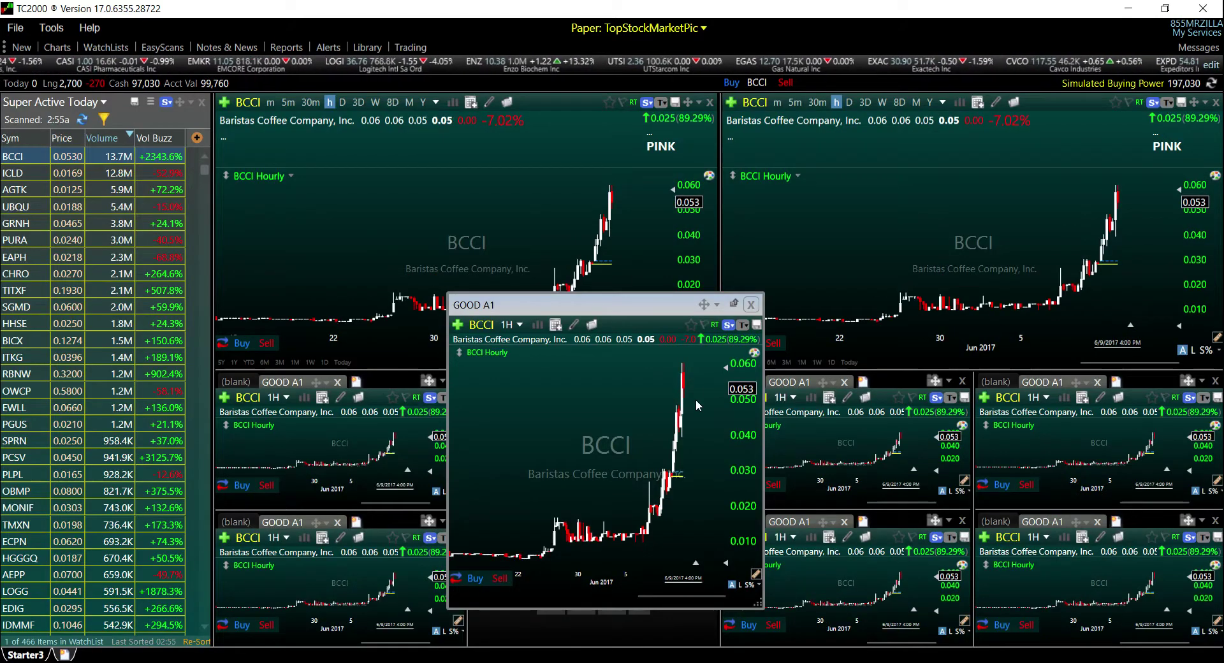
Duplicate the floating GOOD A1 chart and dock both copies as tabs in the two second-column panes of the small grid
left_click_drag(656, 309, 868, 189)
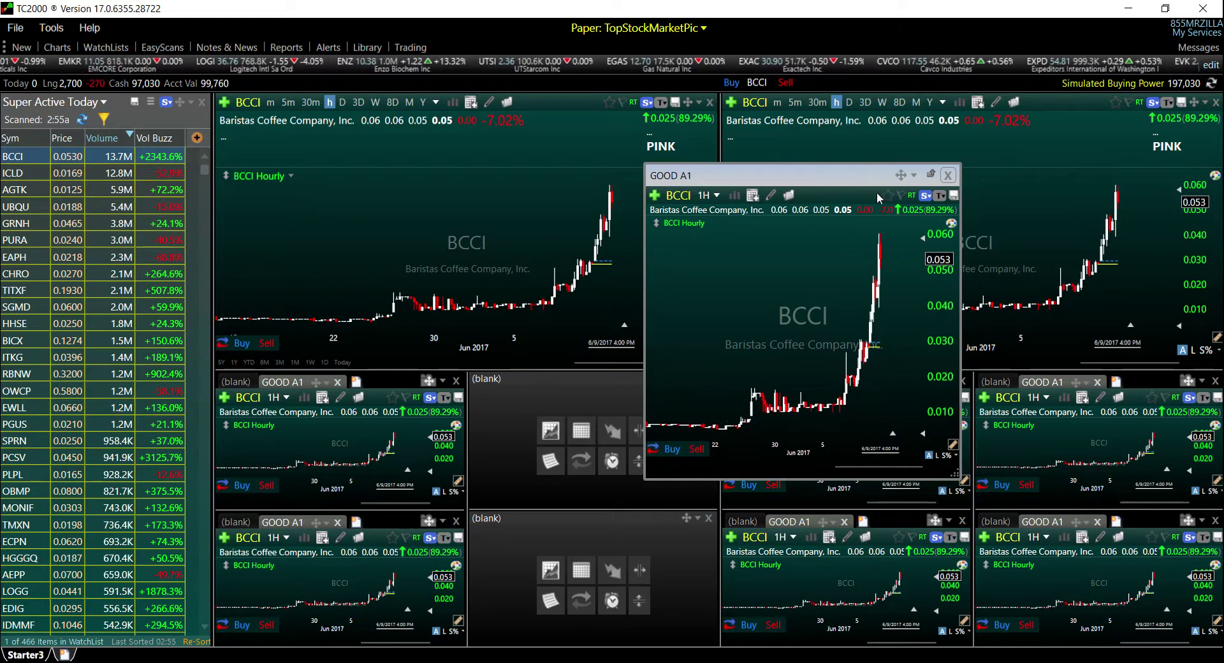
left_click(915, 175)
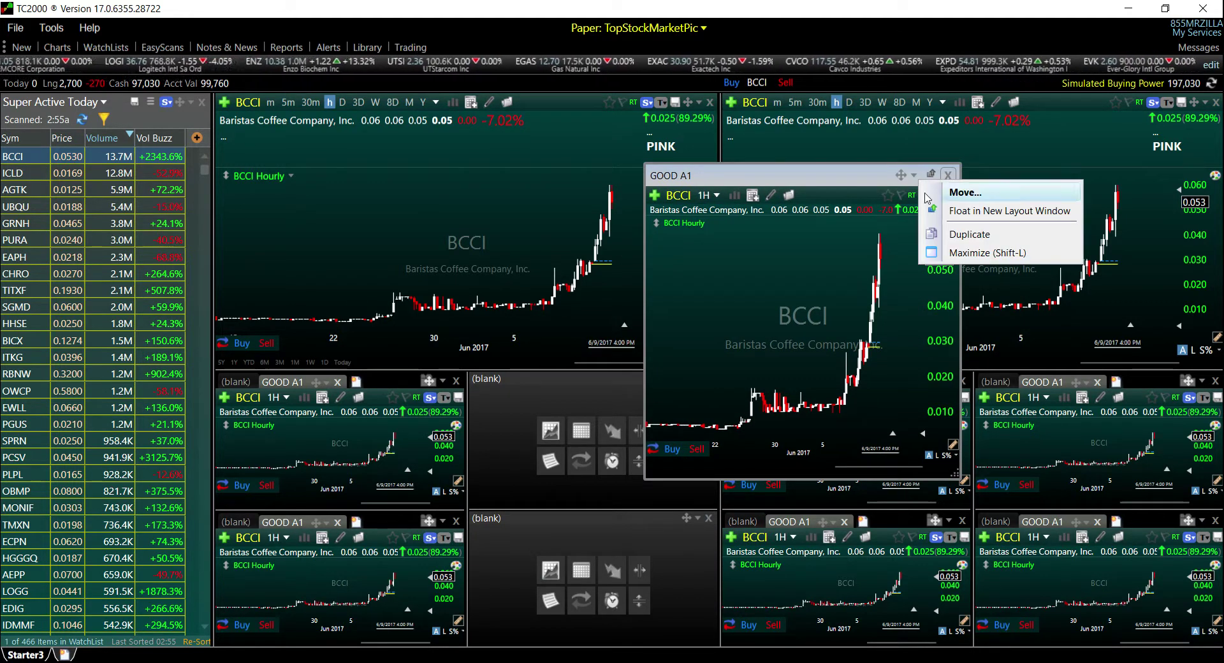
left_click(970, 235)
left_click(640, 241)
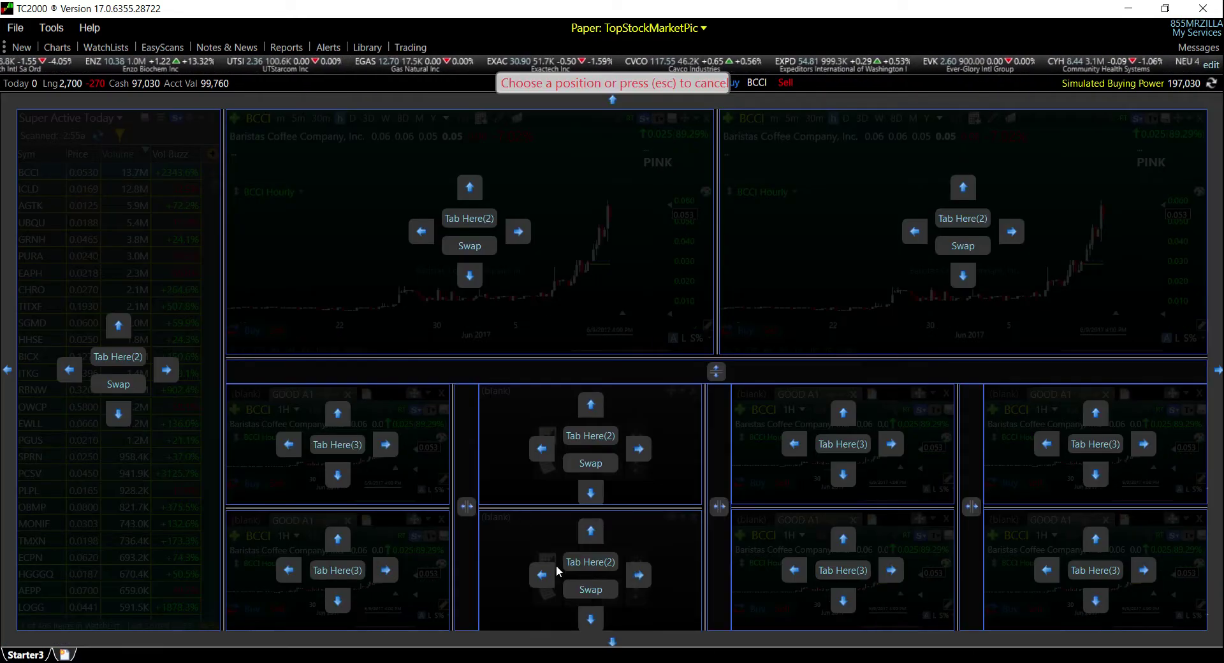
left_click(585, 563)
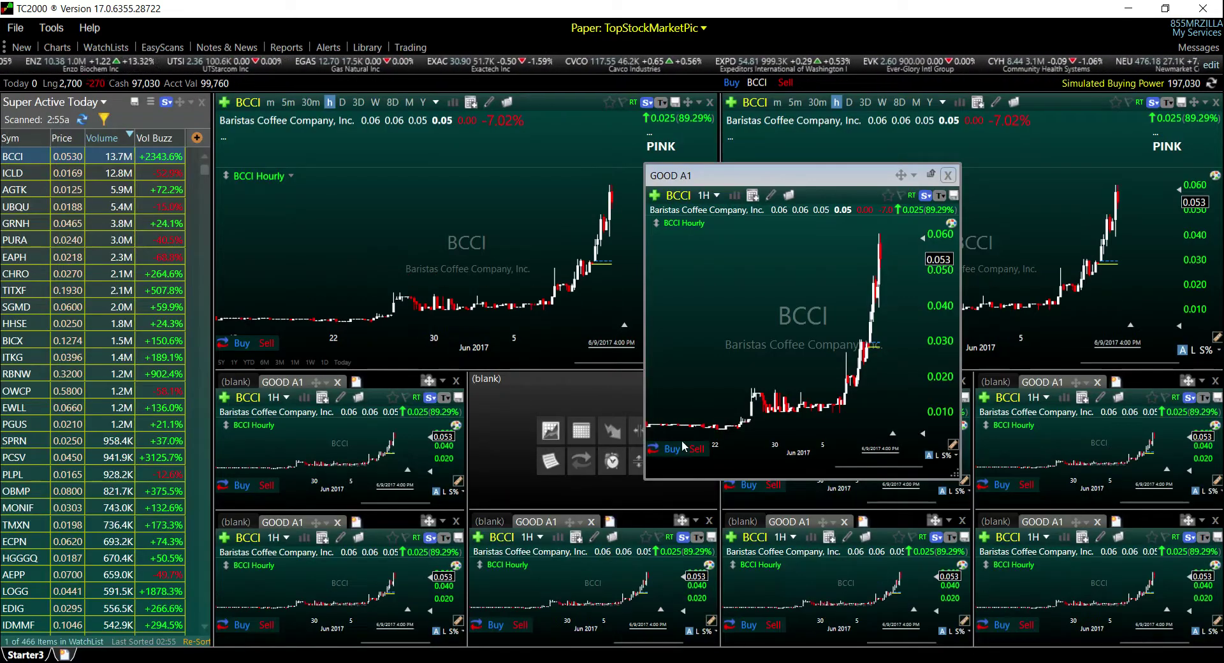
left_click(900, 175)
left_click(587, 435)
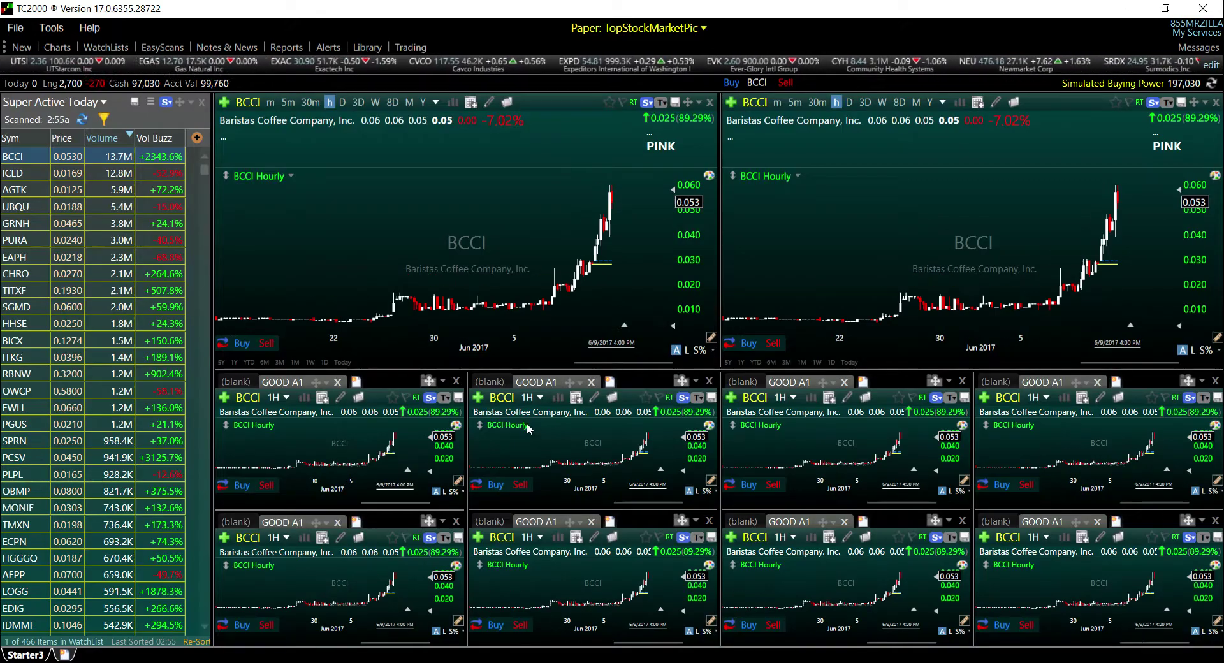
Remove the blank tabs from the upper and lower panes in the first and second columns of the small grid
left_click(490, 381)
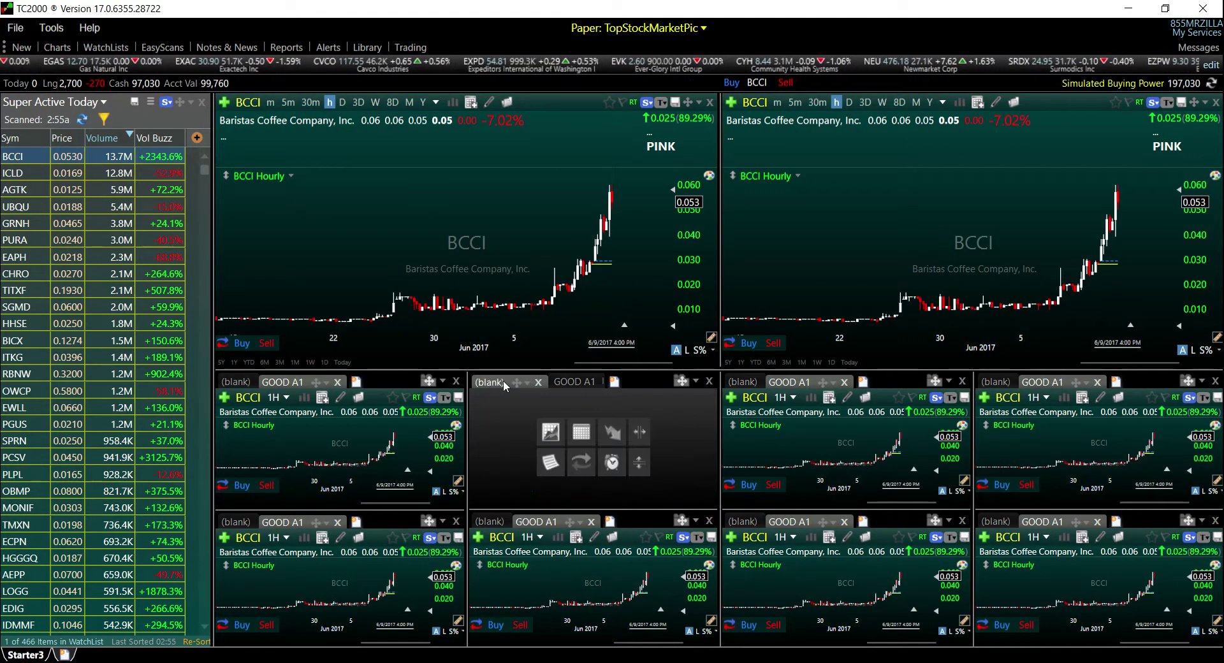
left_click(539, 383)
left_click(236, 382)
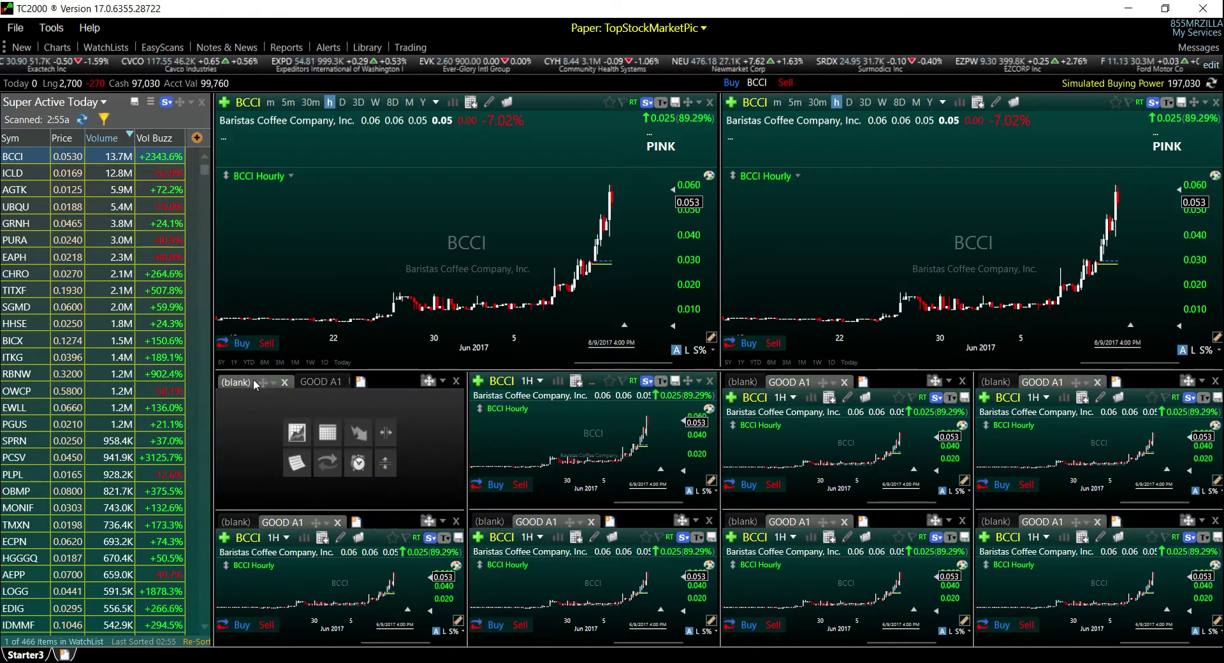
left_click(333, 382)
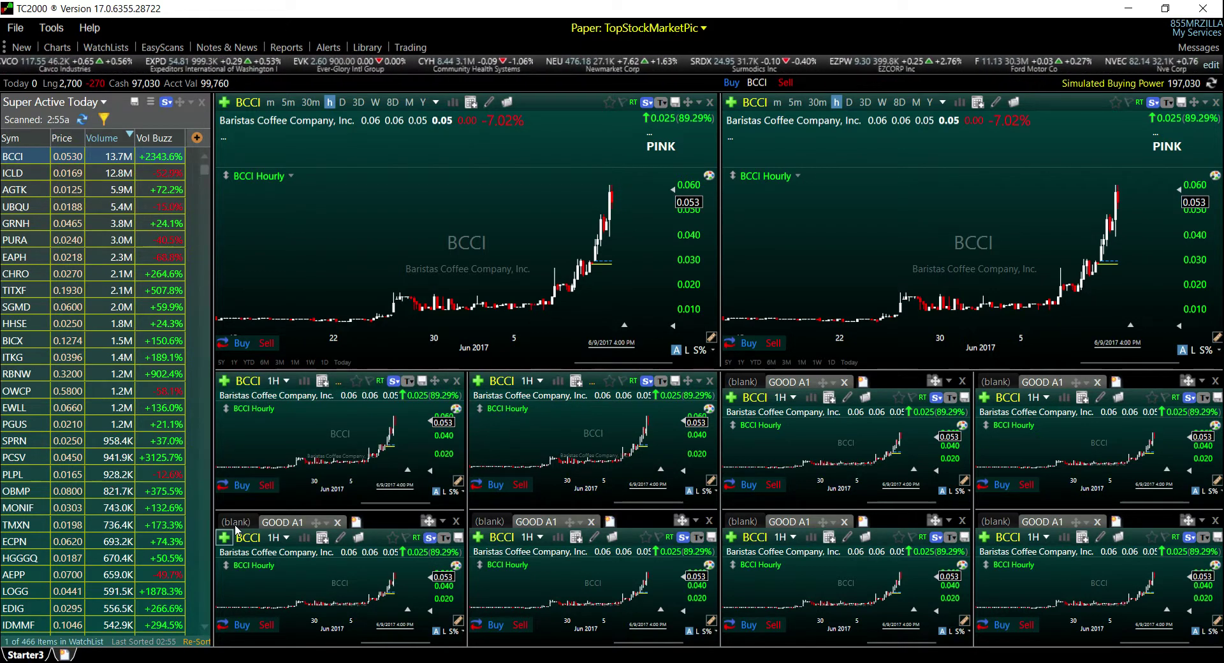
left_click(267, 523)
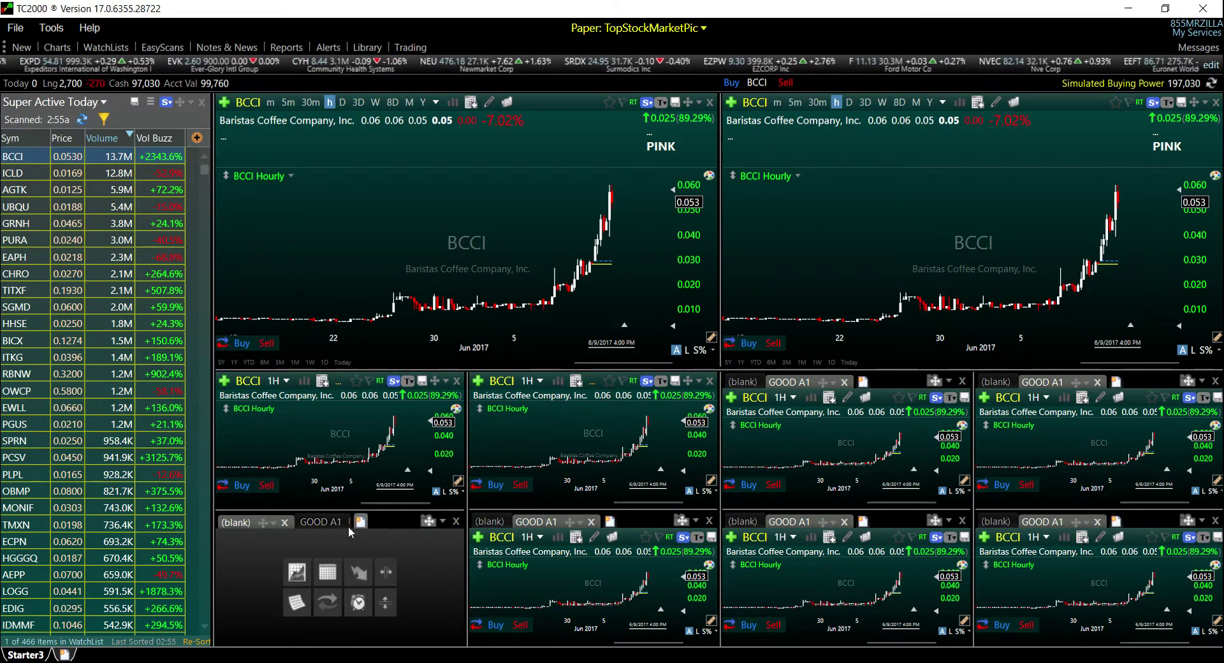
left_click(338, 527)
left_click(490, 521)
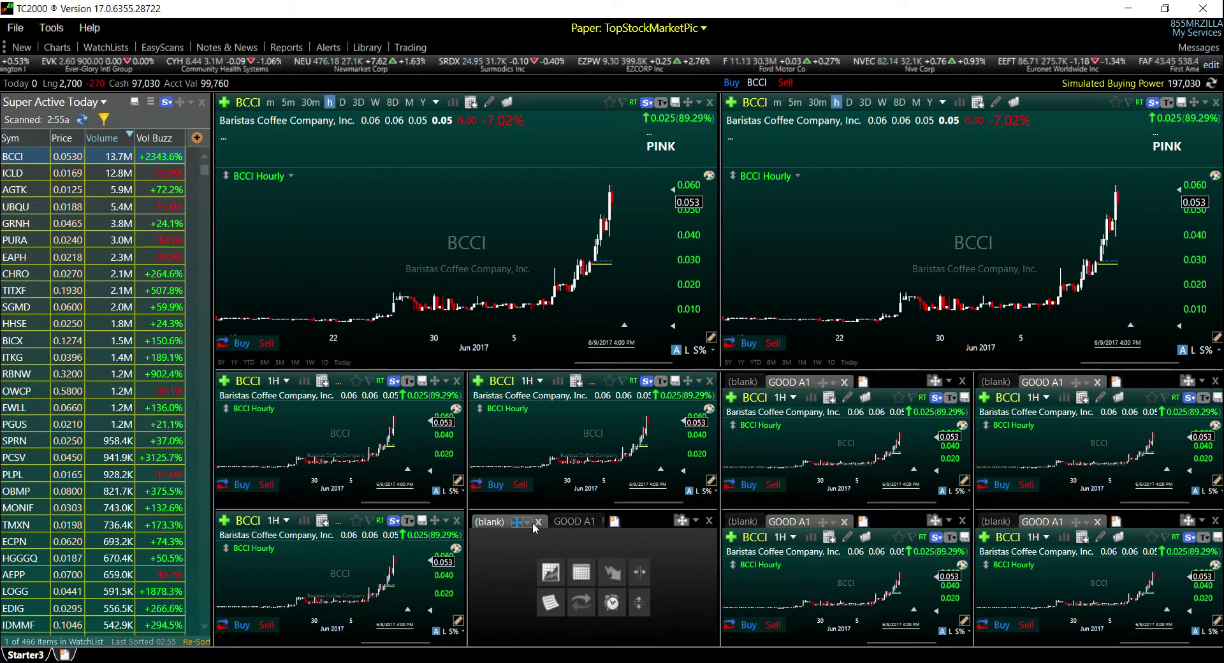
left_click(596, 523)
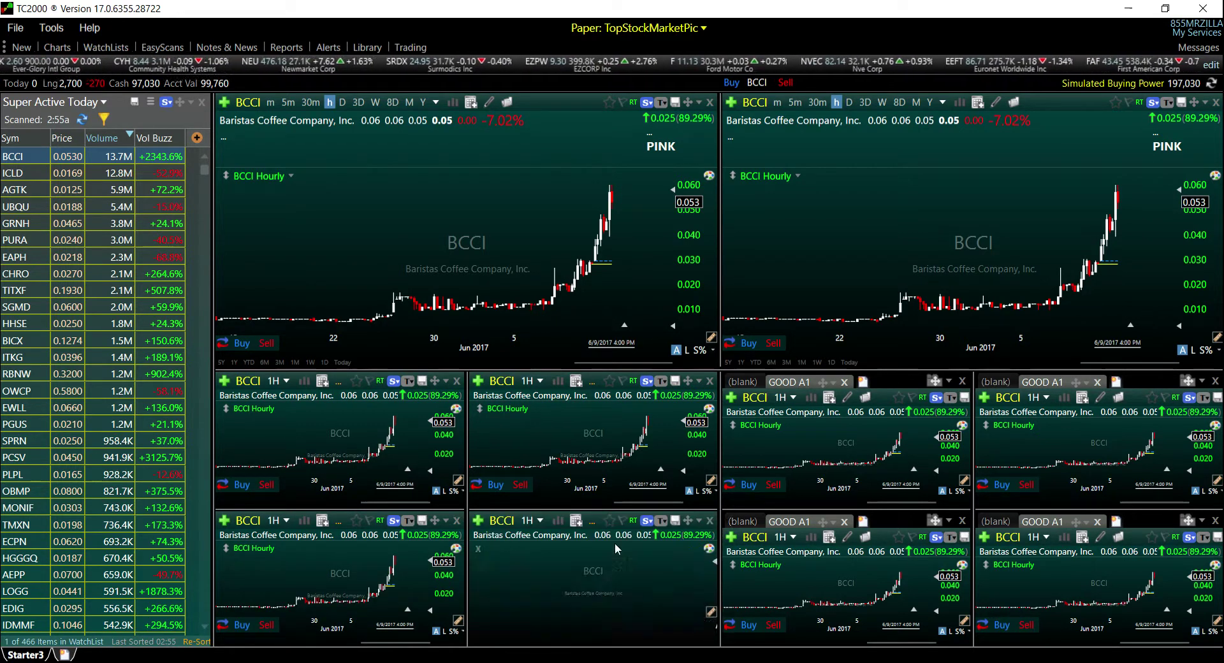
Remove the blank tabs from the upper and lower panes in the third and fourth columns of the small grid
left_click(743, 522)
left_click(791, 521)
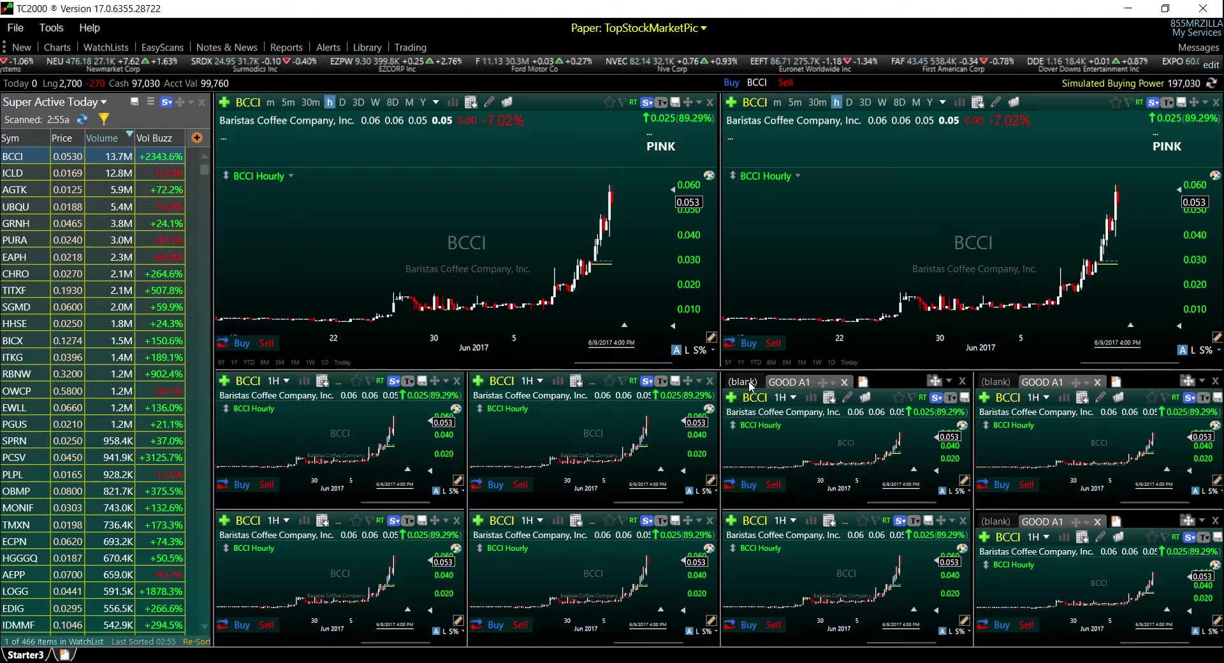
left_click(743, 382)
left_click(791, 382)
left_click(1001, 382)
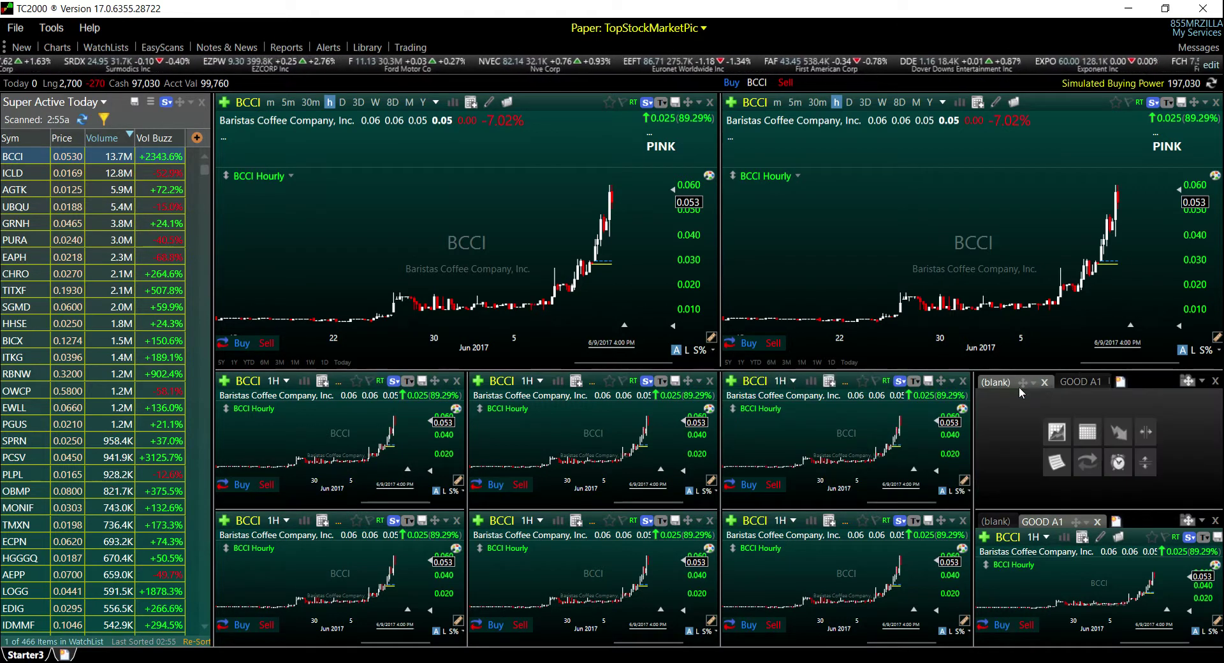
left_click(1044, 382)
left_click(997, 521)
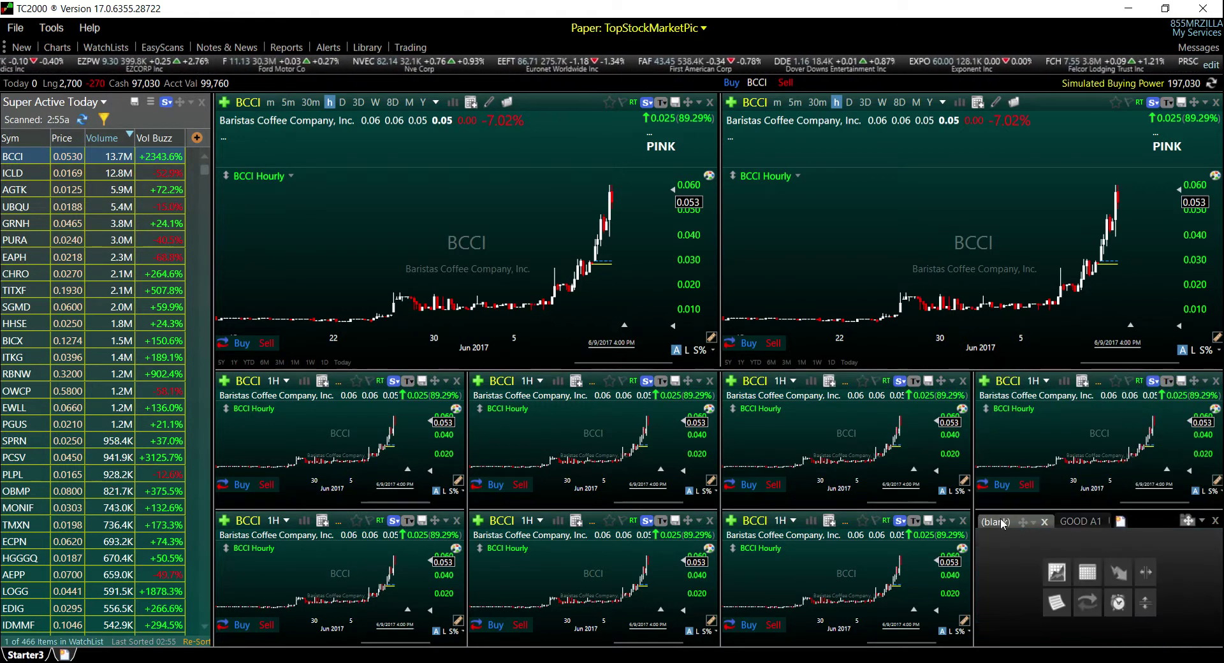
left_click(1044, 521)
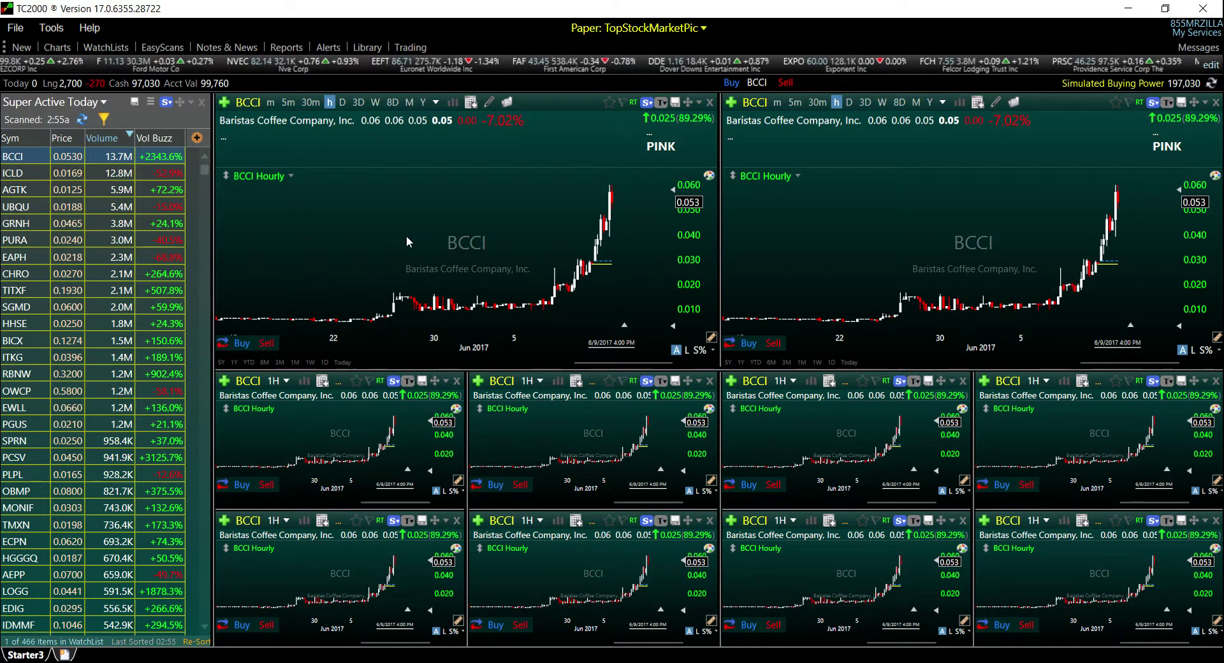
Set the main large chart to the 5 Minute timeframe and the large chart beside it to Daily
left_click(276, 105)
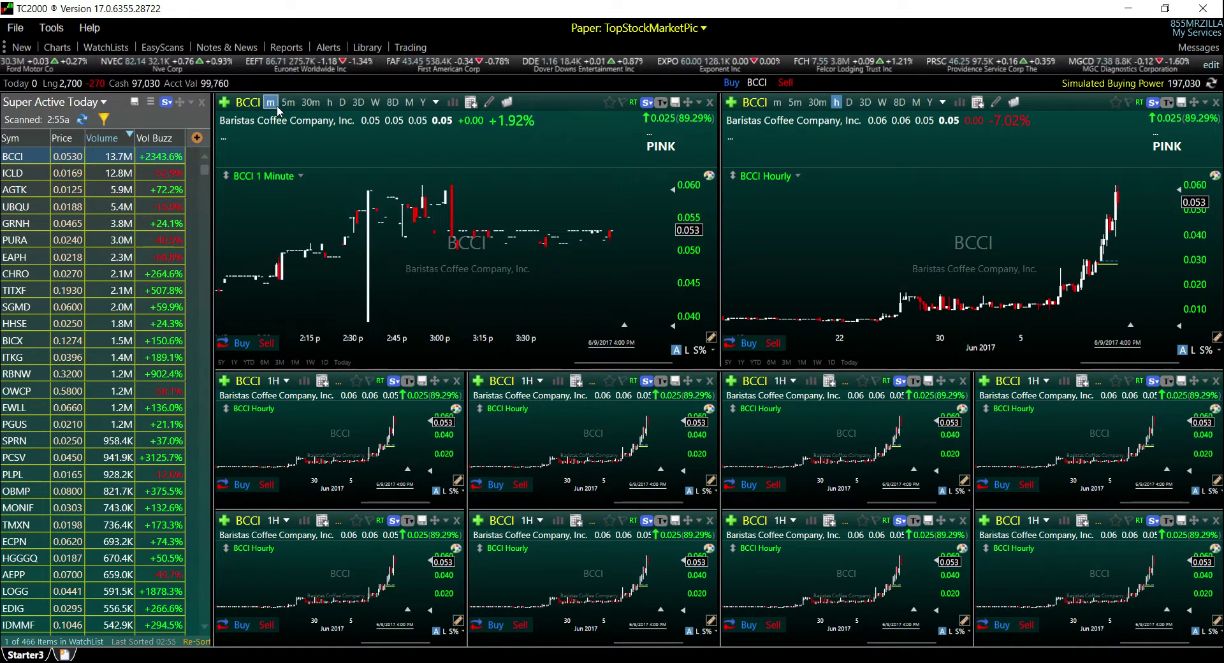
left_click(795, 103)
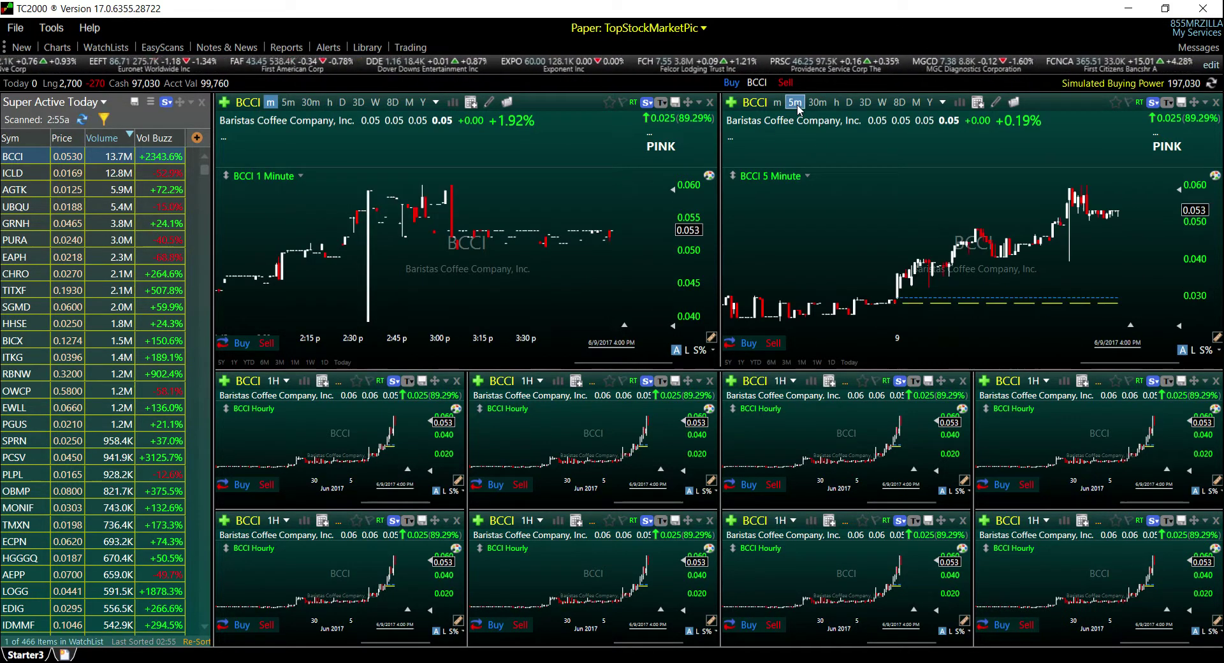
left_click(292, 104)
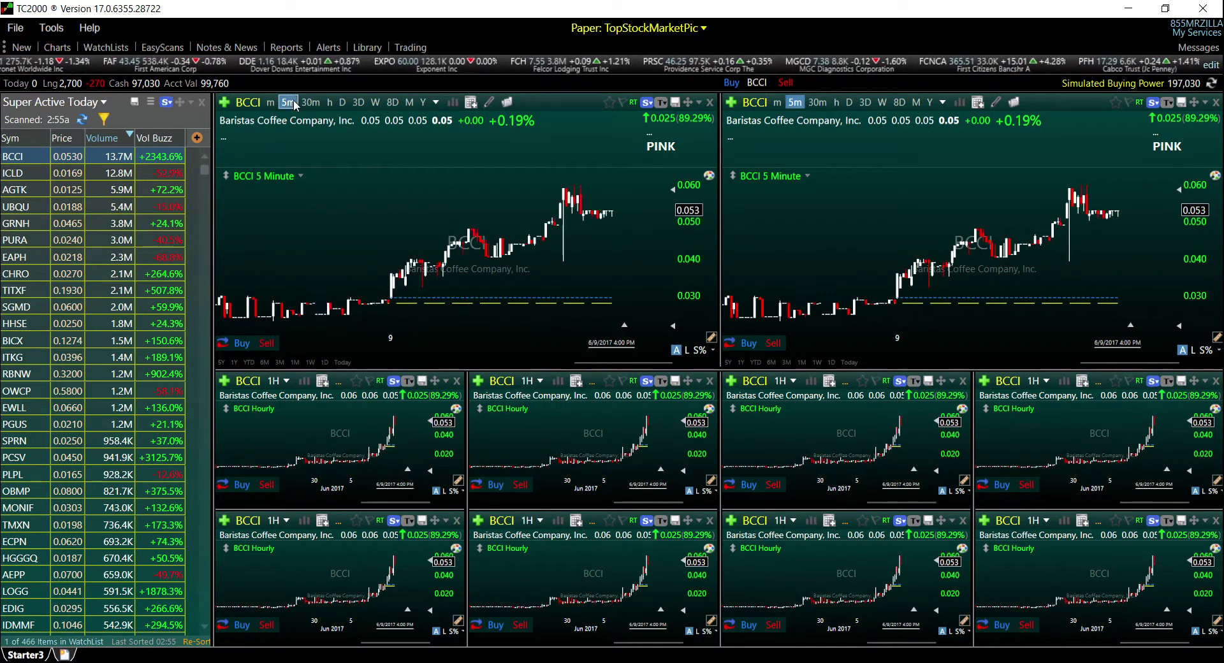
left_click(849, 102)
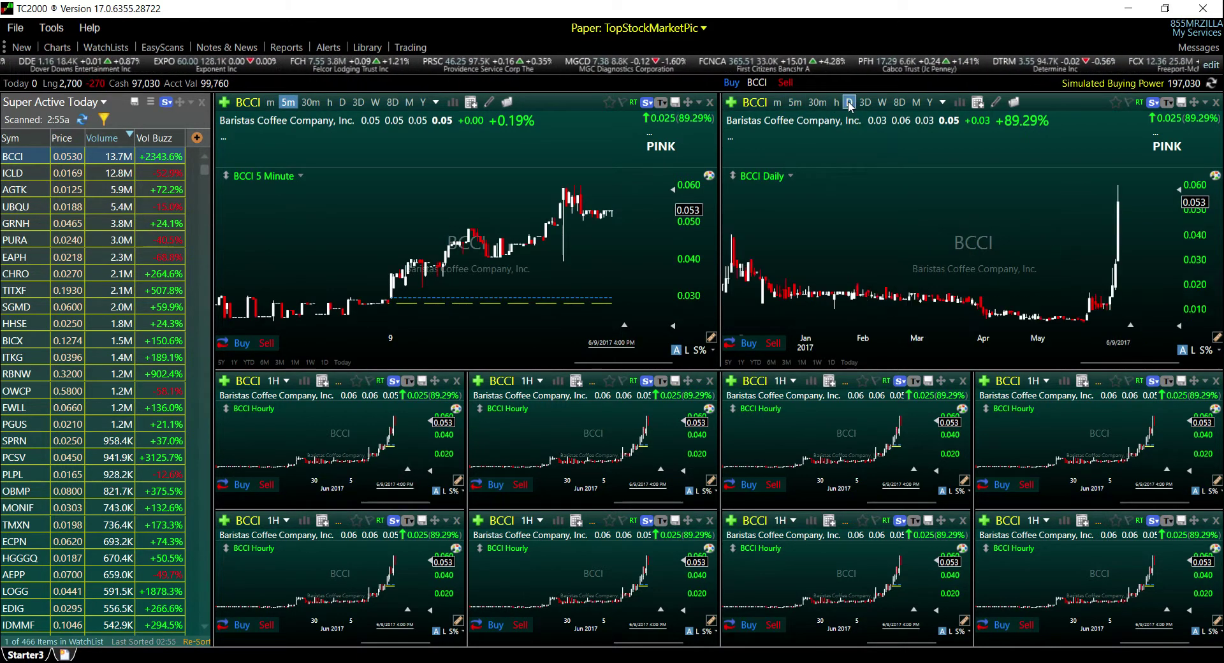
Set the four upper-row small charts, from first to fourth column, to the 1 Minute, 30 Minute, Hourly and Weekly timeframes
left_click(285, 381)
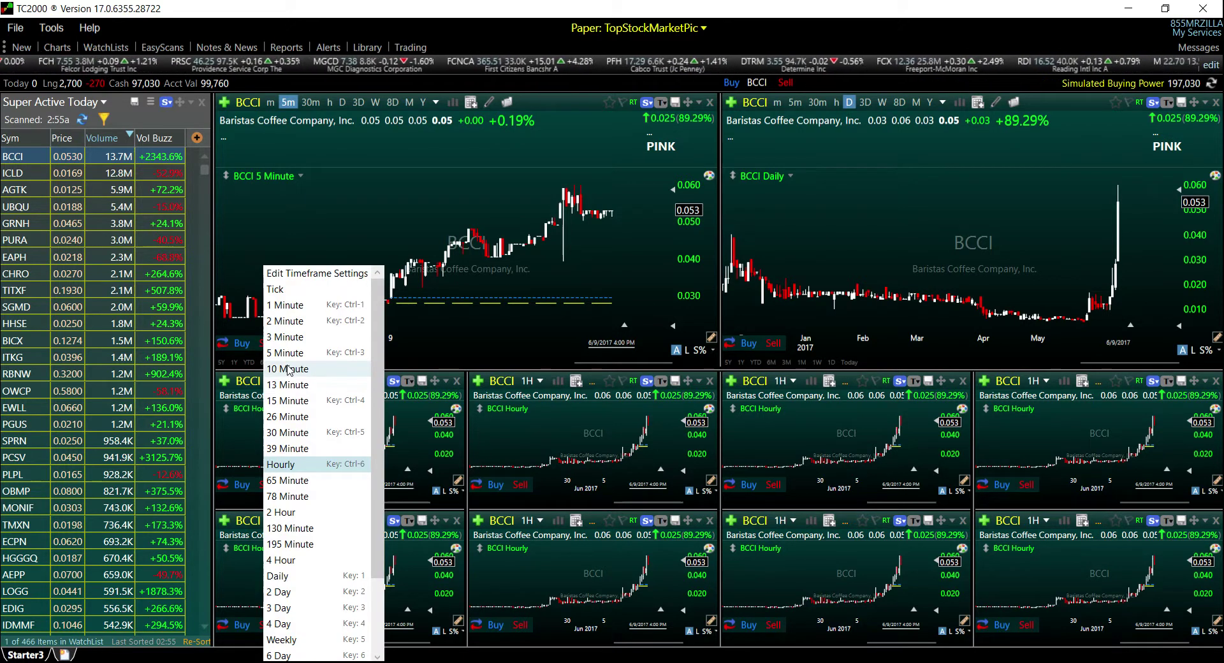
left_click(287, 305)
left_click(527, 380)
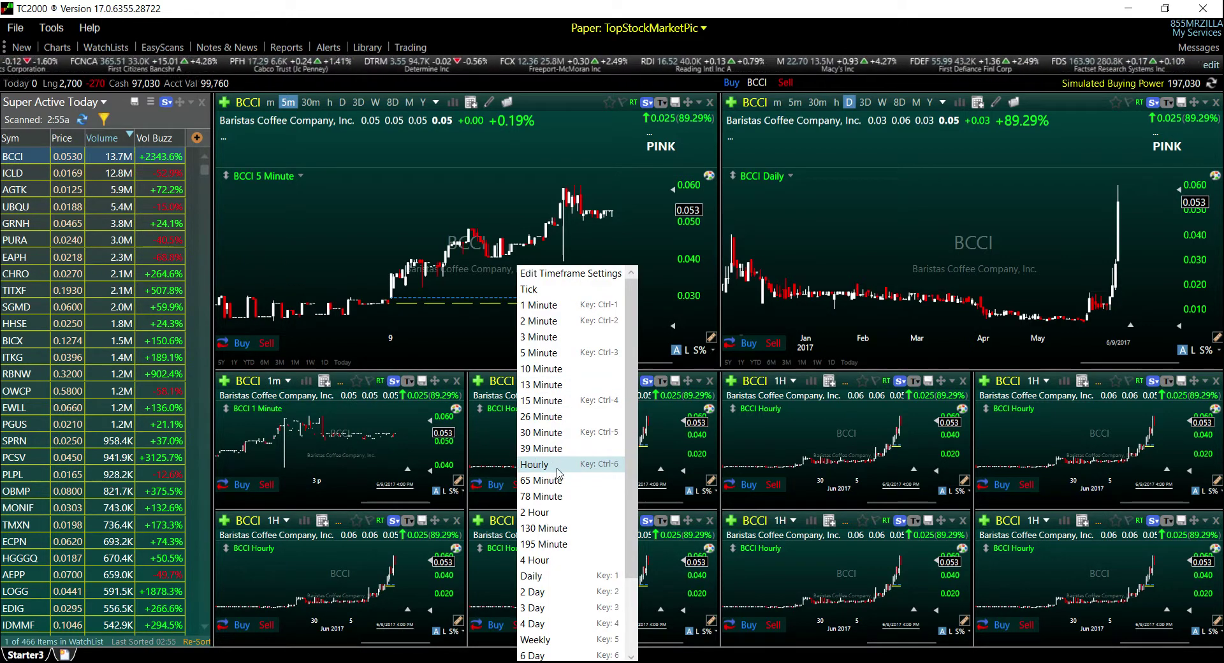
left_click(541, 432)
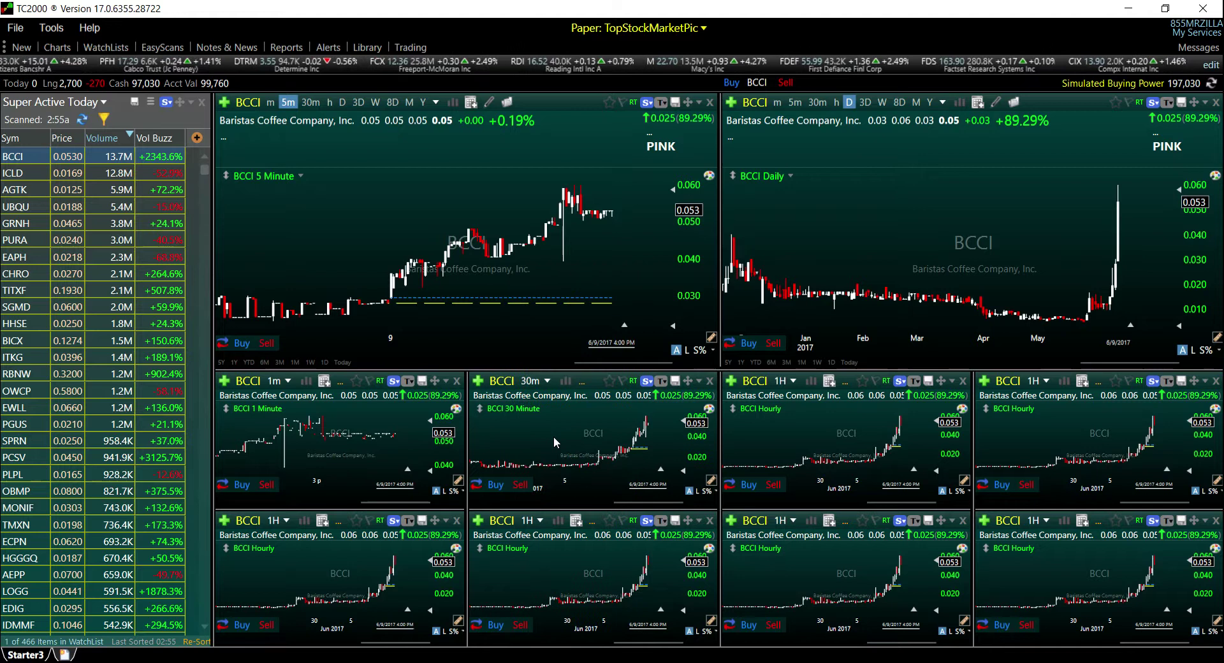
left_click(792, 382)
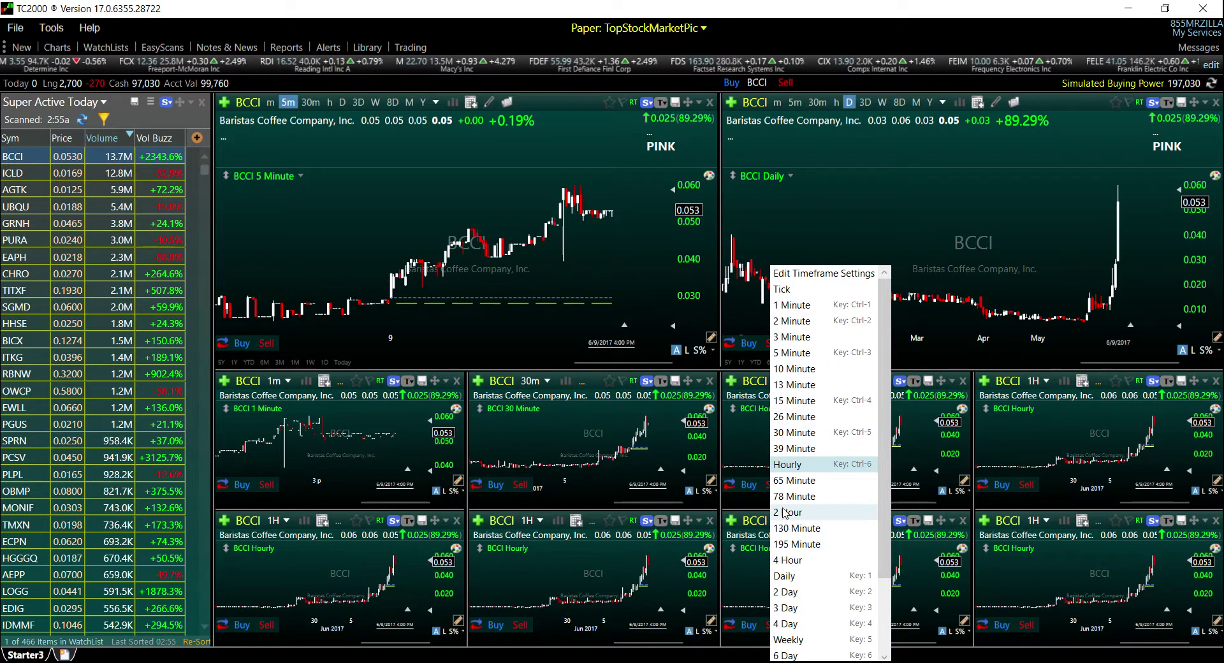
left_click(788, 465)
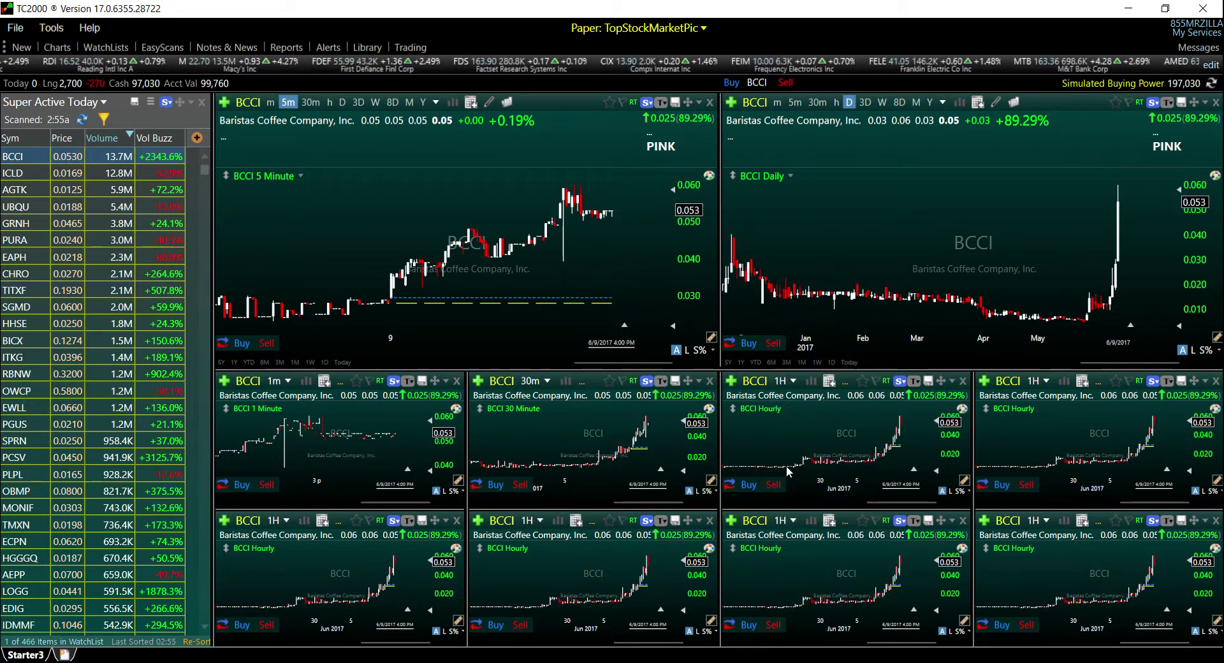
left_click(1046, 382)
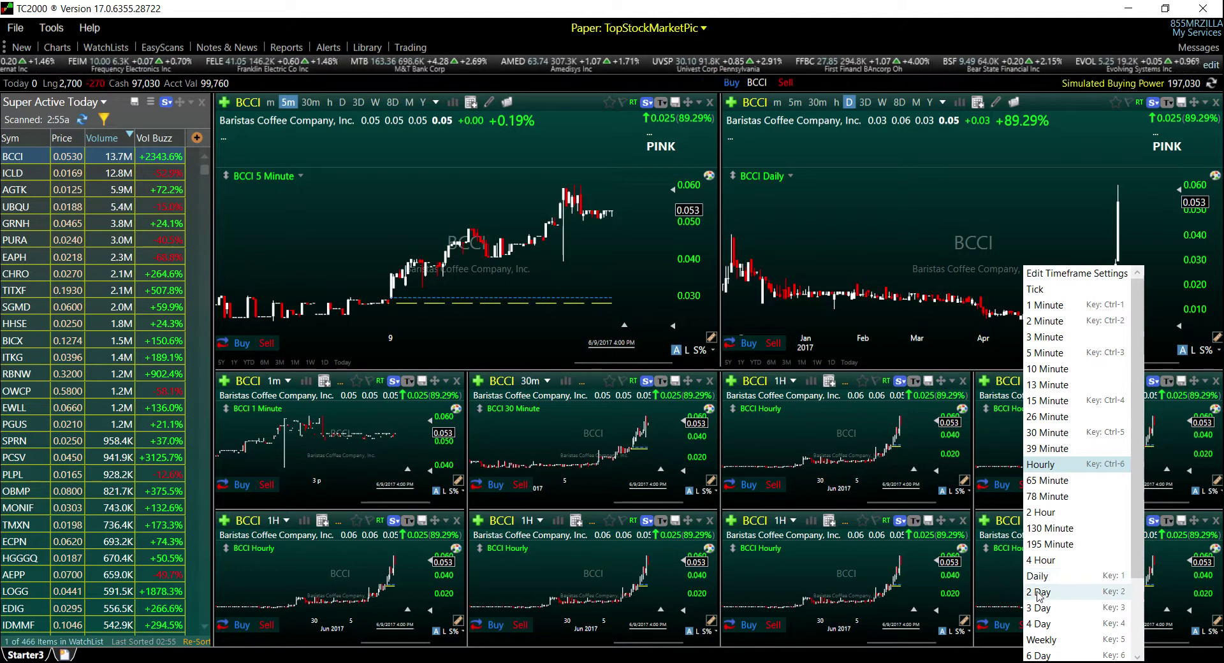
left_click(1041, 639)
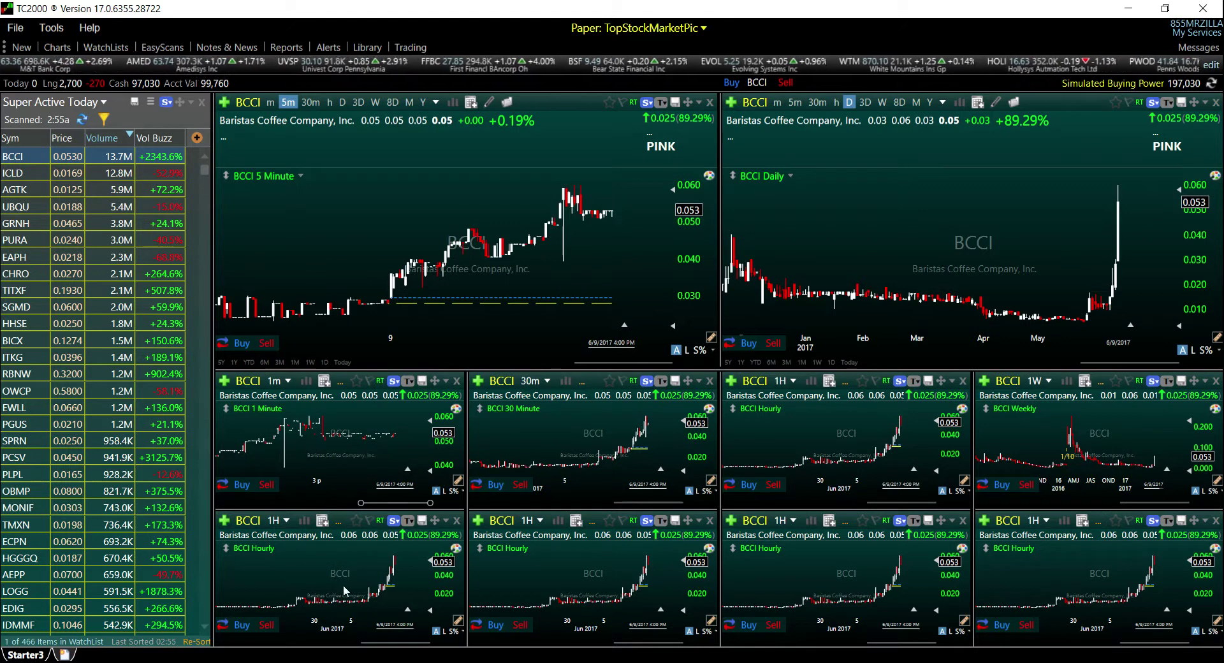
Set the lower fourth-column small chart to the Yearly timeframe
left_click(285, 521)
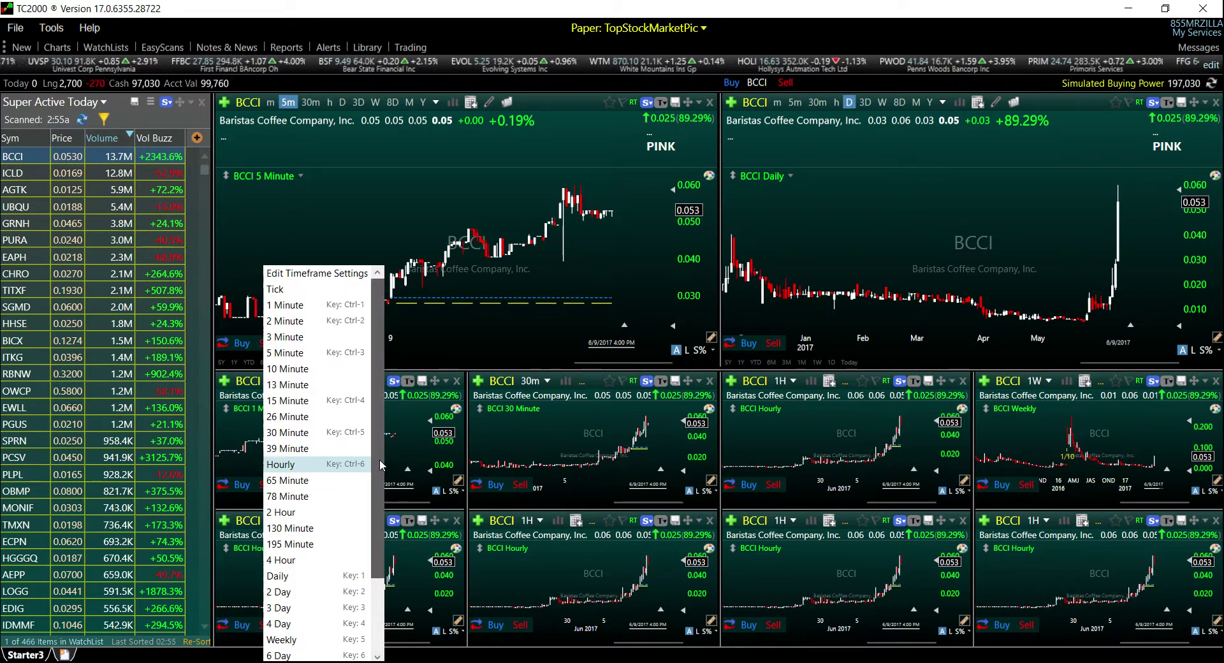
scroll(357, 471, "down", 2)
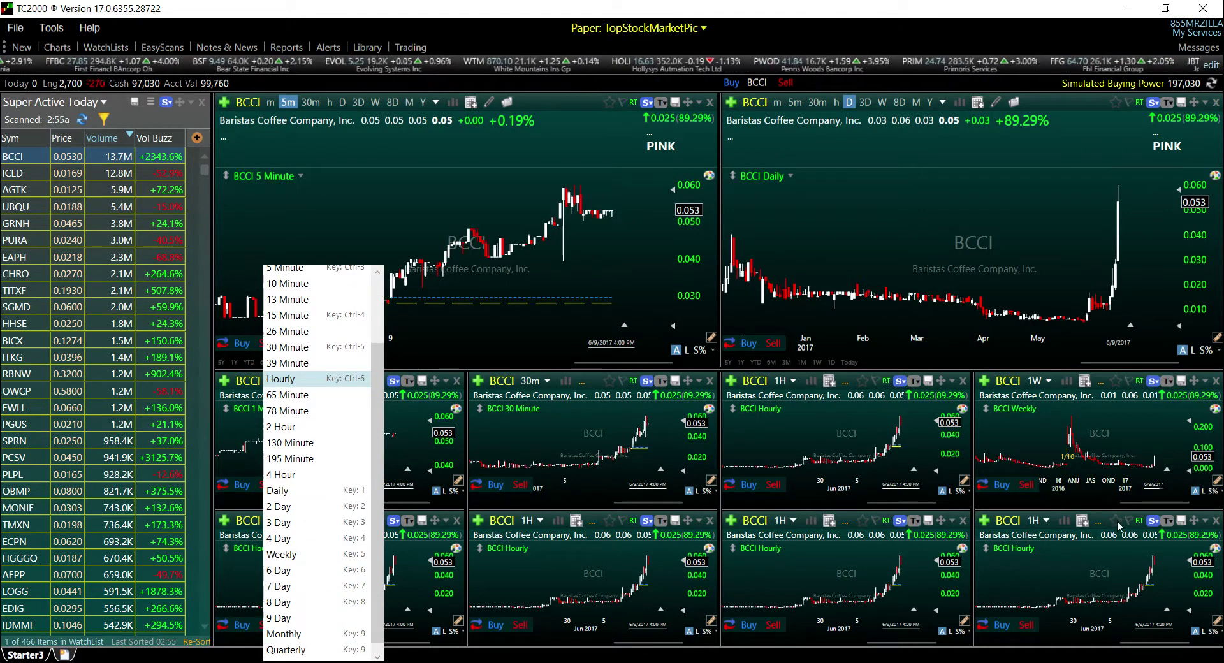
left_click(1048, 519)
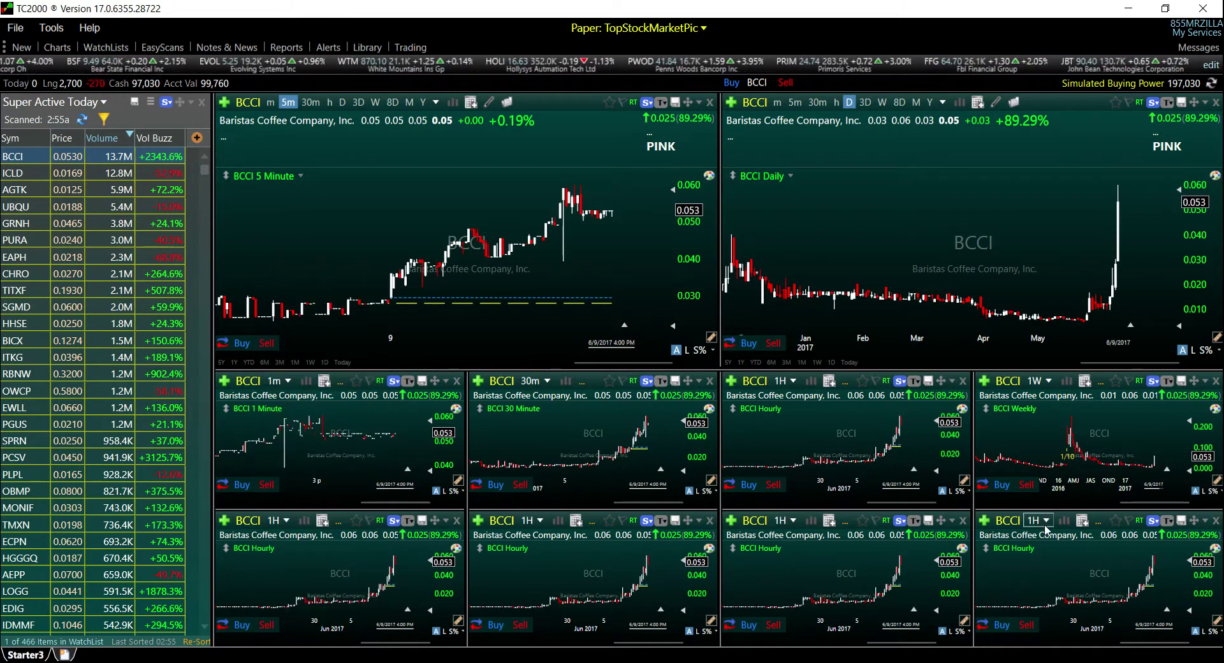
left_click(1047, 519)
scroll(1058, 655, "down", 1)
scroll(1058, 655, "down", 2)
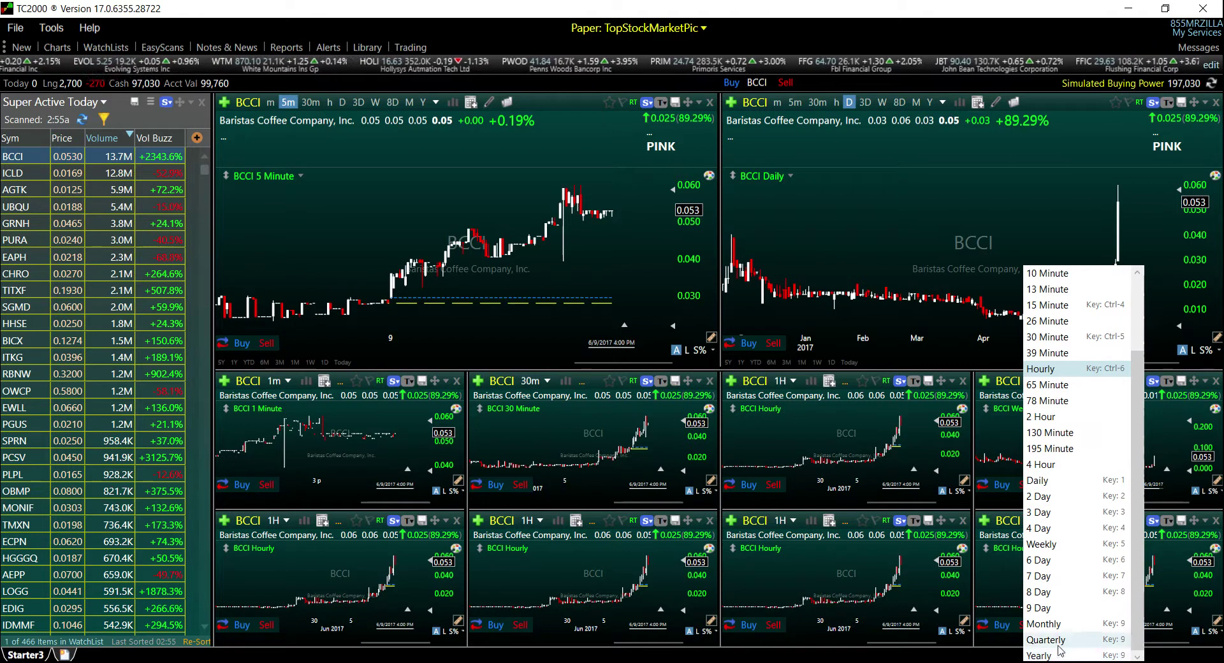
left_click(1058, 653)
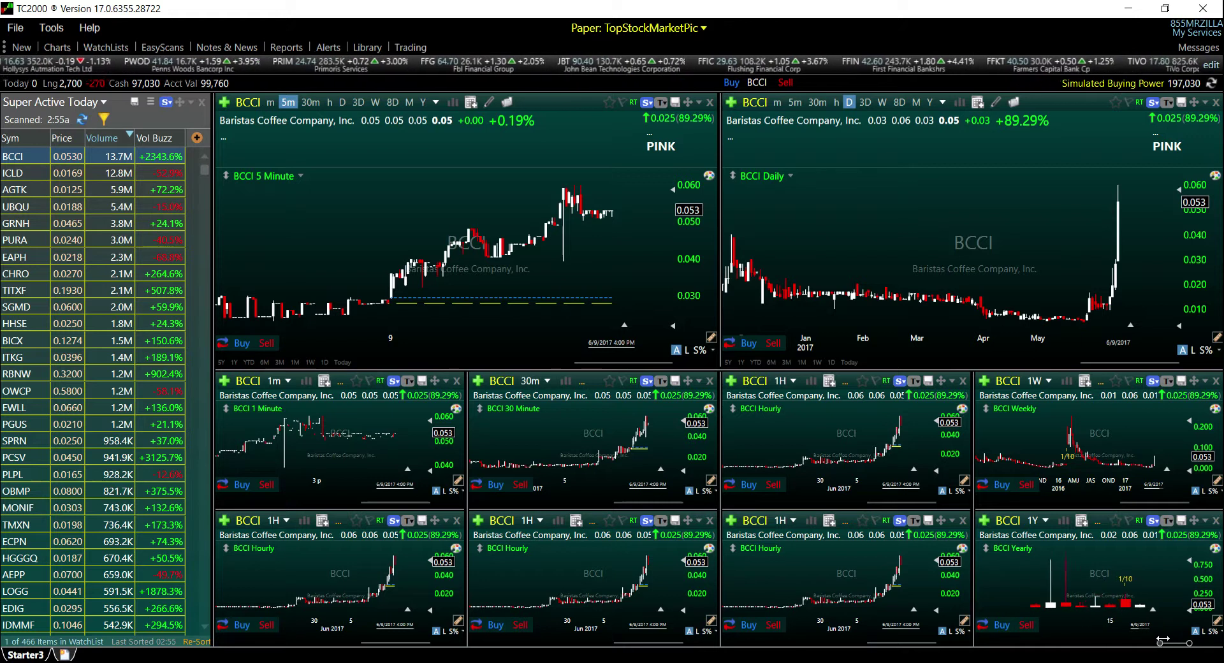
Set the lower fourth-column small chart to the Quarterly timeframe and extend its visible date range back to about 2011
left_click(1046, 521)
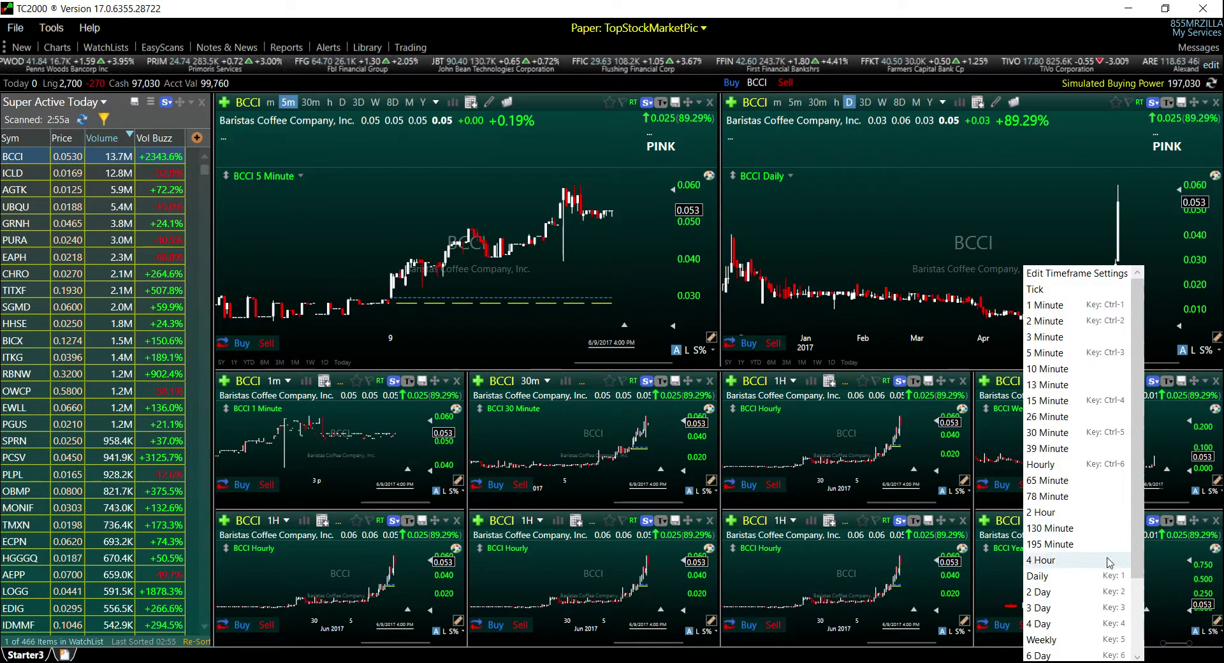
scroll(1097, 580, "down", 2)
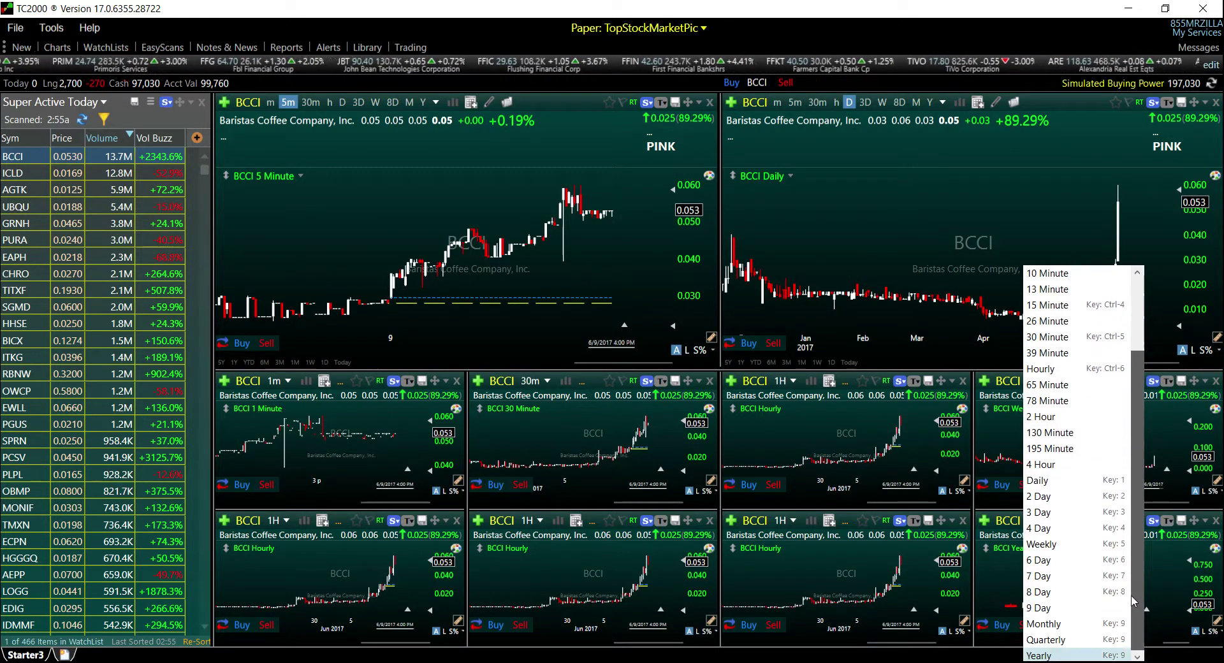
left_click(1064, 639)
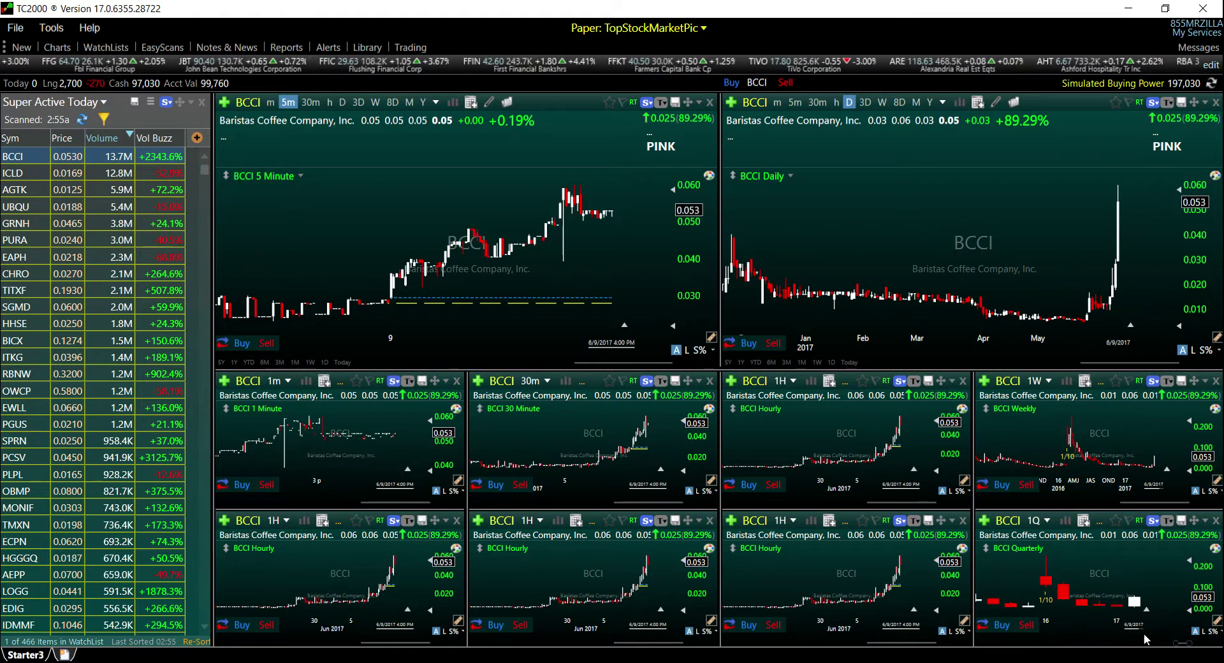
left_click_drag(1175, 642, 1160, 643)
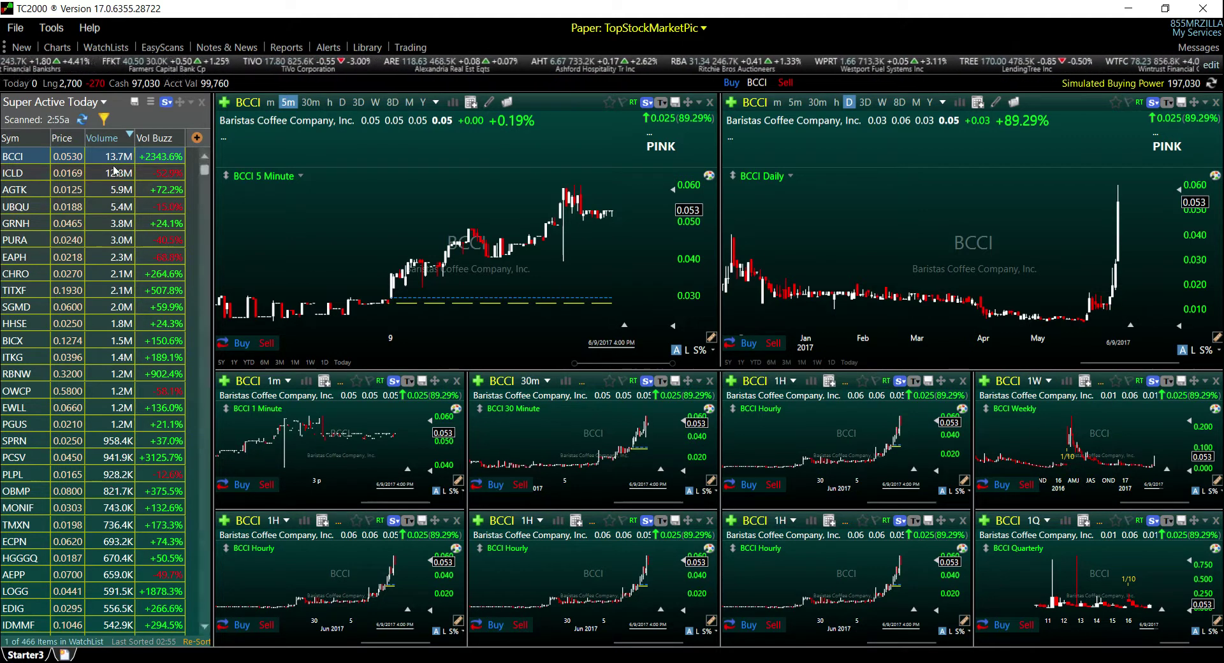
Find the TOP GAINERS % EasyScan by searching for "top", open it, and dock it as a tab with the Super Active Today watchlist
left_click(158, 46)
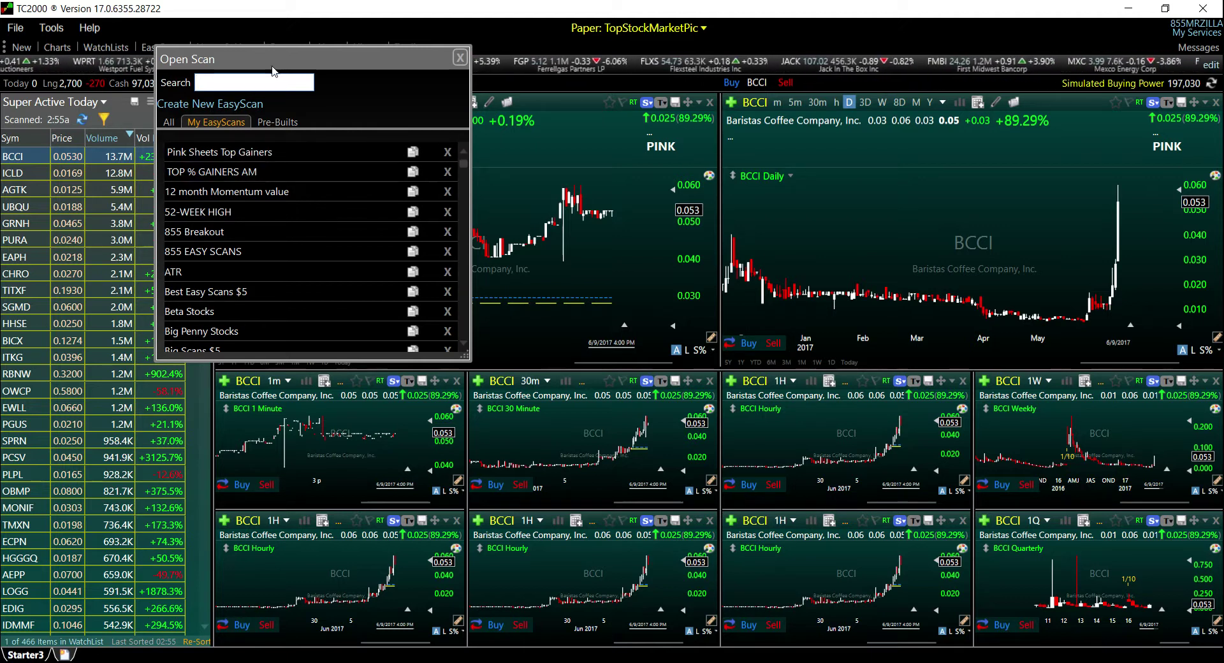
type("top")
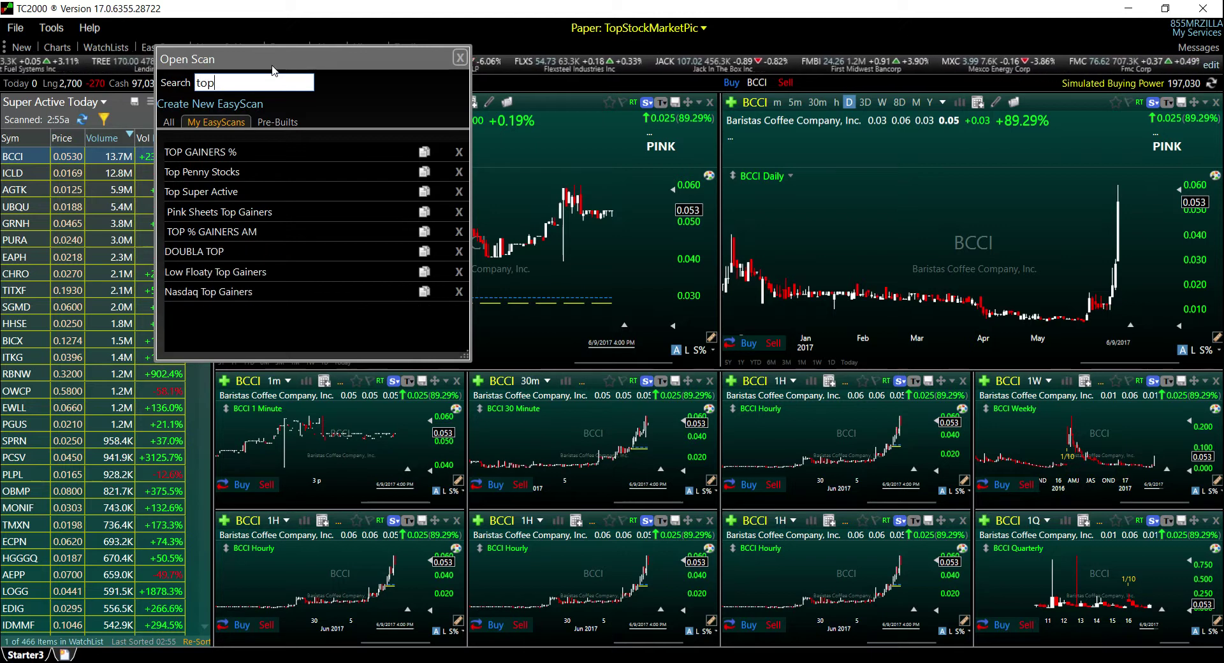
left_click(206, 151)
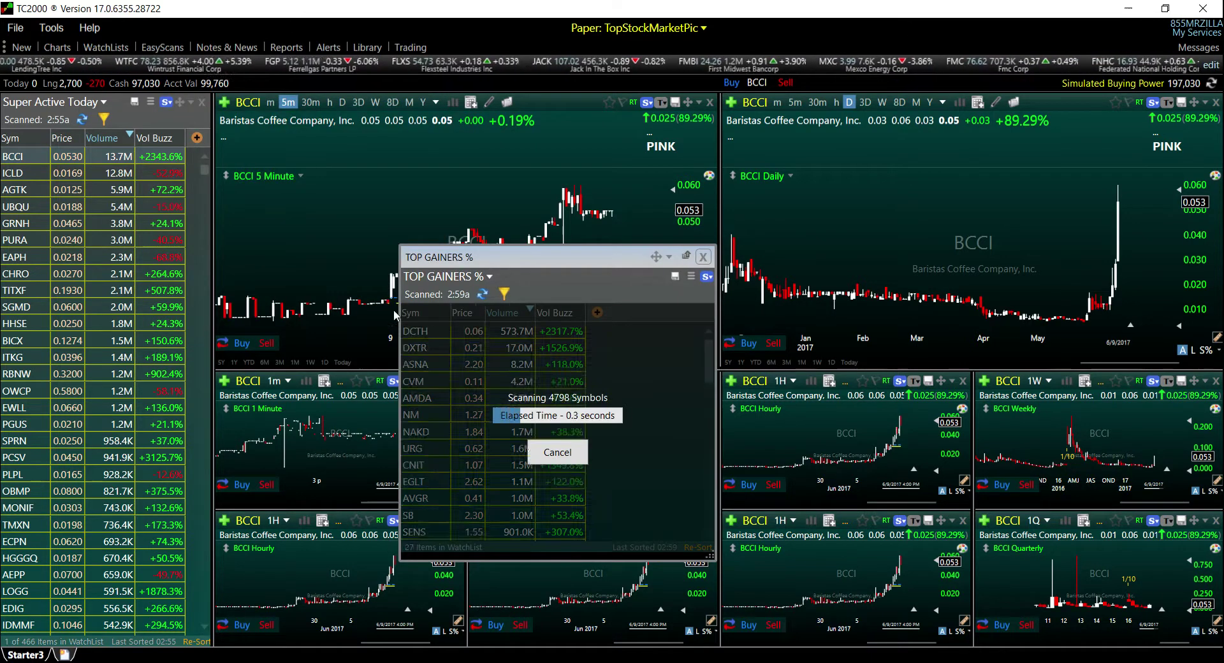
left_click_drag(655, 256, 118, 361)
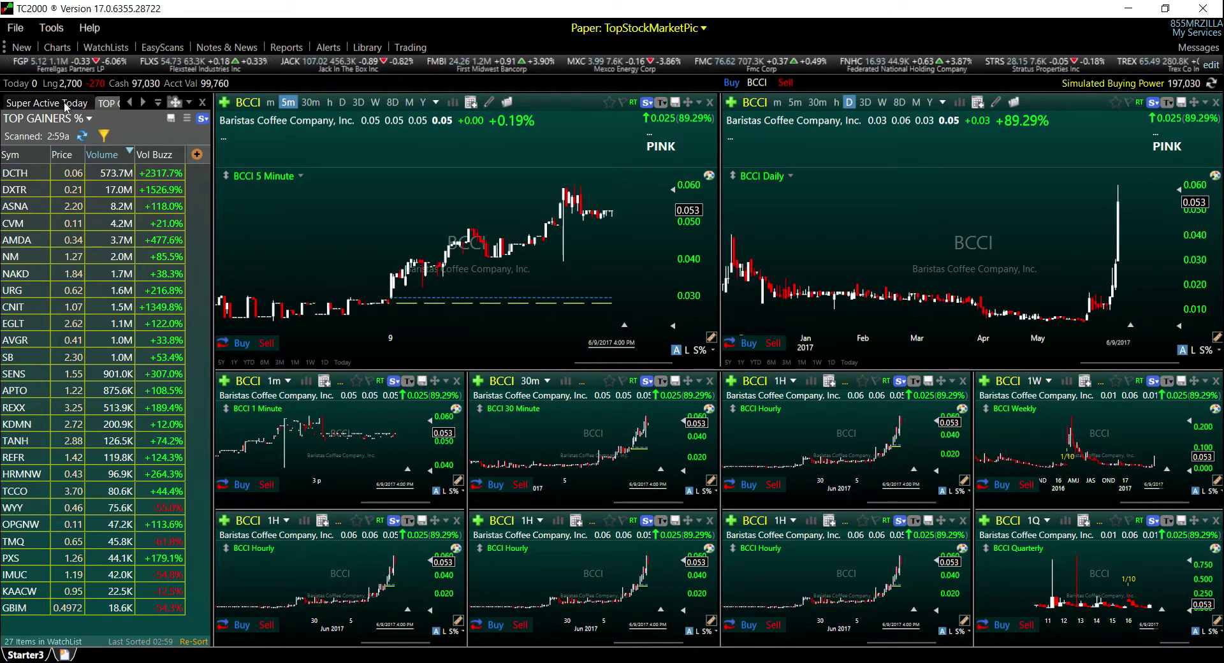
Stack the Super Active Today watchlist above TOP GAINERS % as separate panes and narrow the watchlist column slightly
left_click(117, 103)
left_click(109, 104)
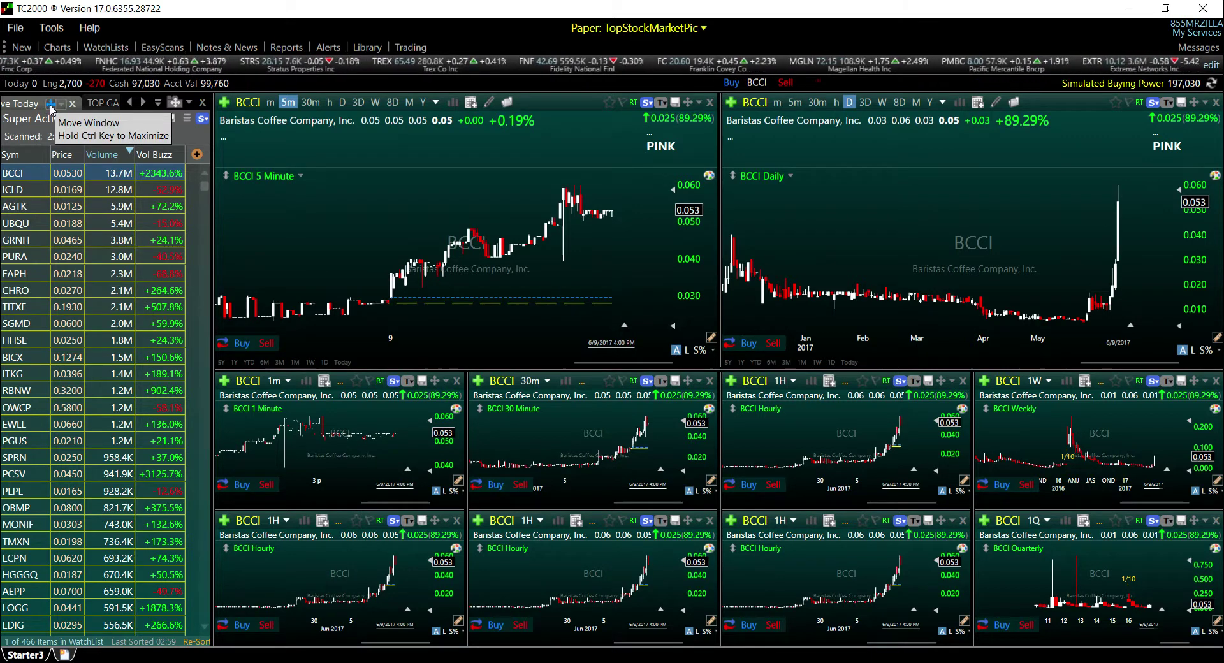
left_click_drag(55, 109, 100, 273)
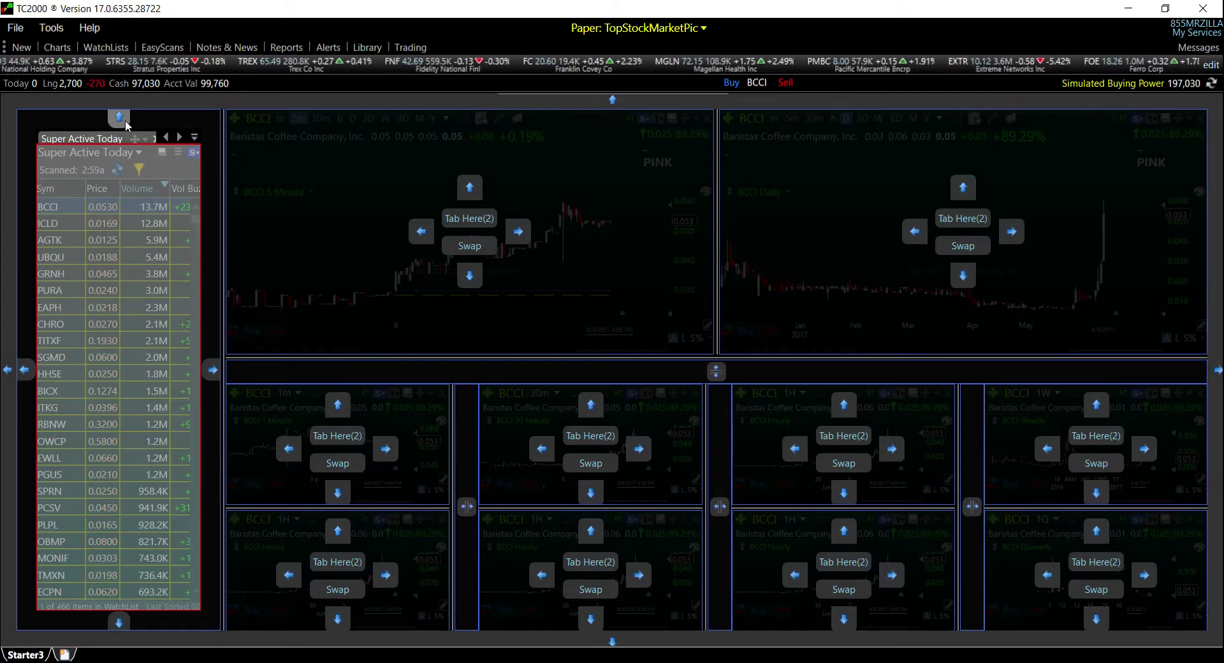
left_click_drag(125, 125, 119, 118)
left_click_drag(263, 237, 246, 350)
left_click_drag(222, 325, 205, 322)
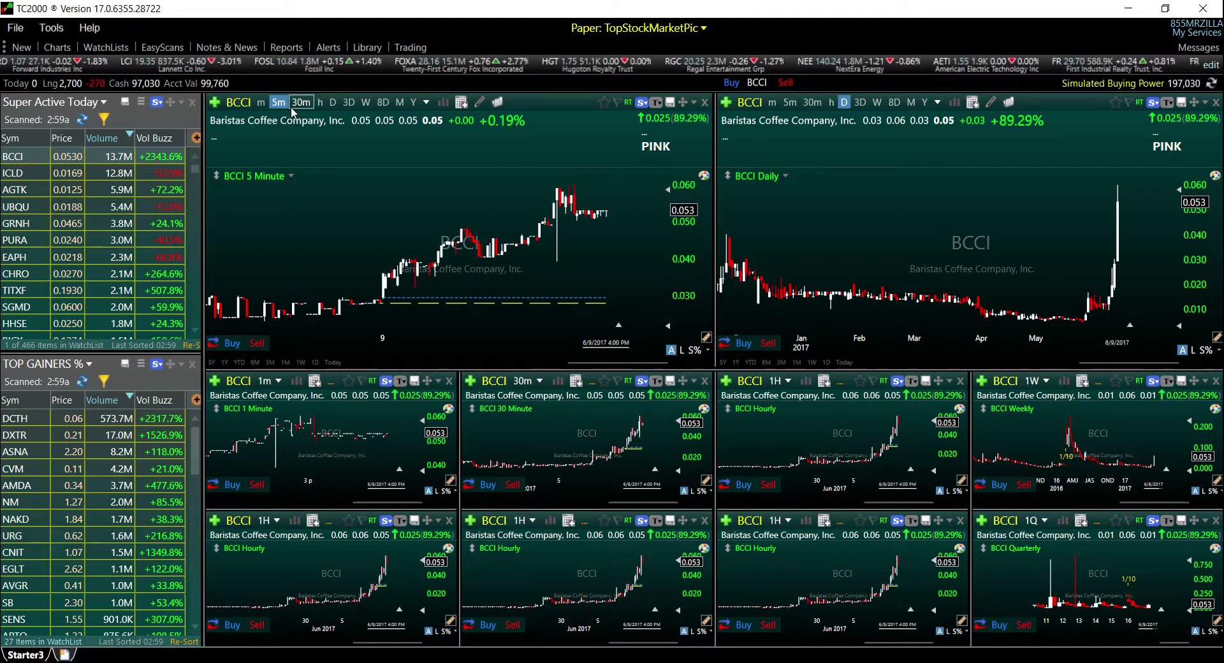
Try Hourly on the large Daily chart, restore it to Daily, and set the upper-row fourth-column small chart to Daily
left_click(831, 102)
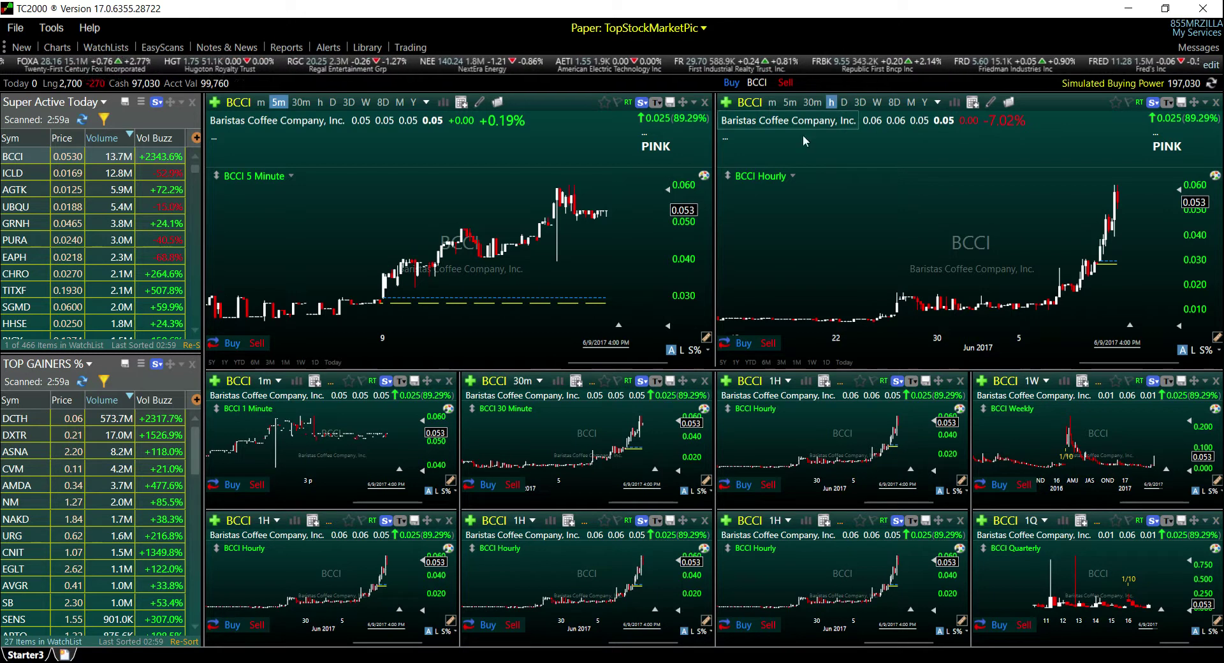
left_click(844, 102)
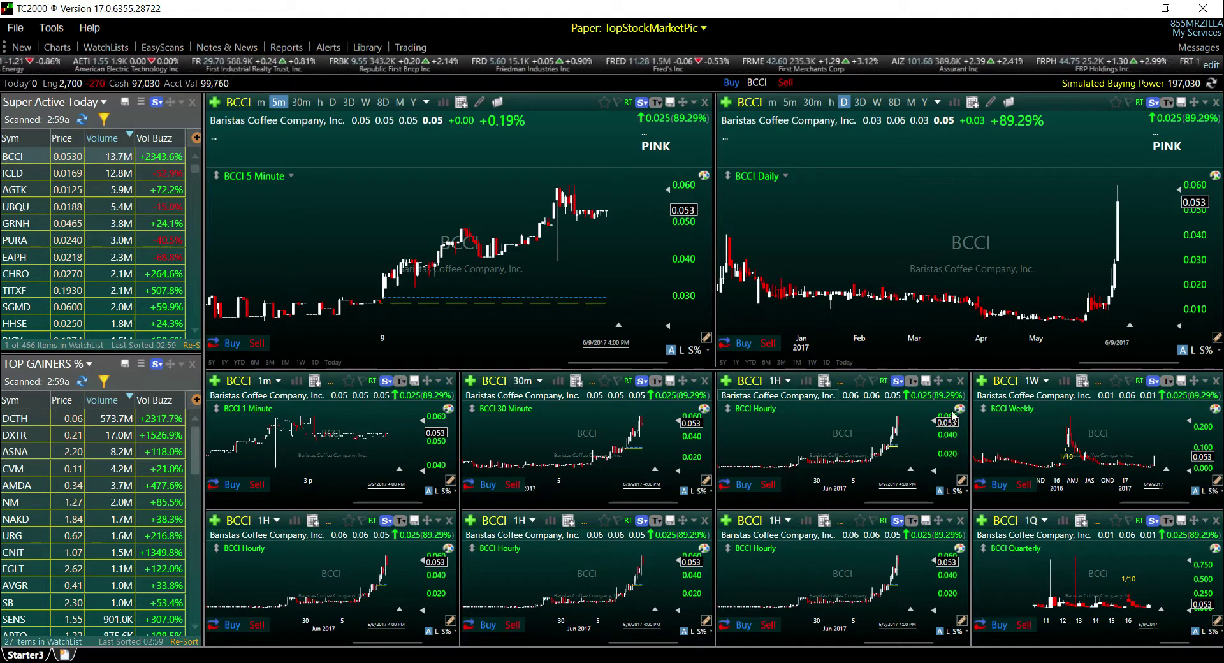
left_click(1047, 381)
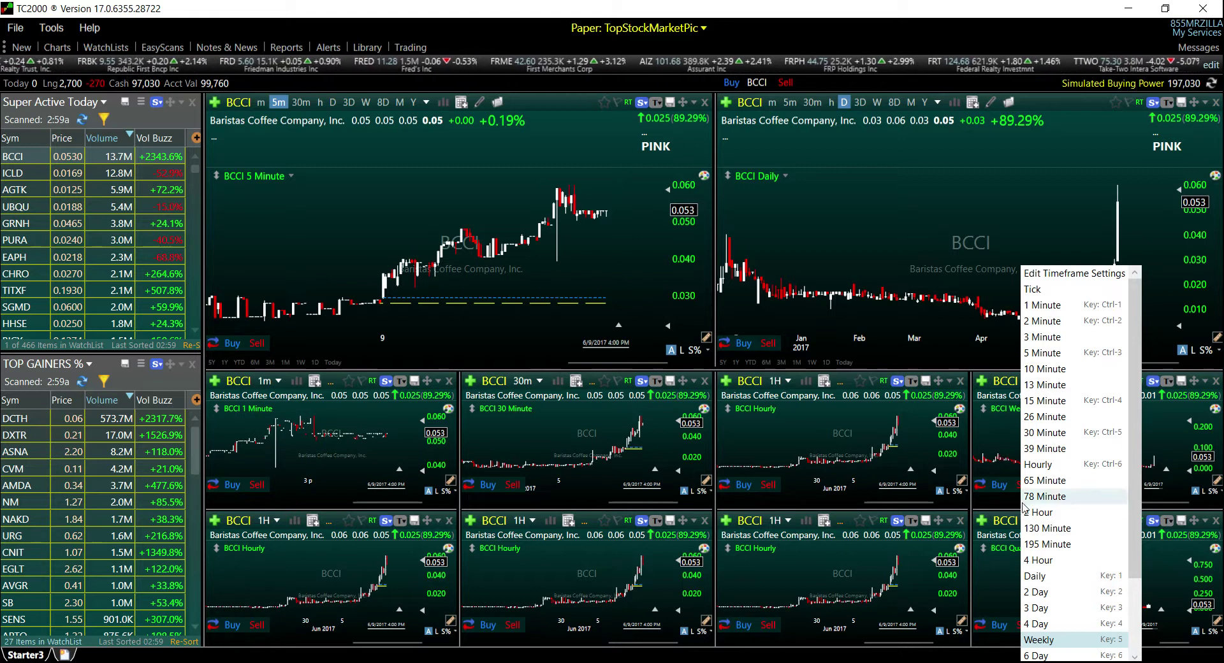
left_click(1036, 575)
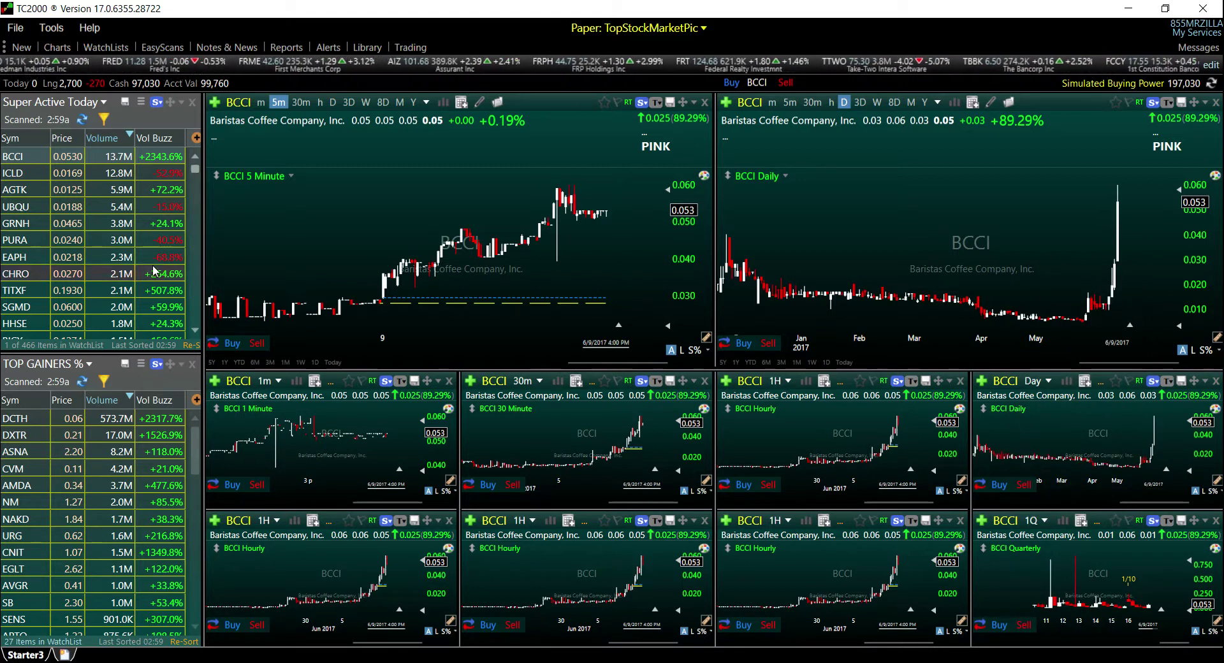
Assign the Red Symbol Link to the TOP GAINERS % watchlist and to all four lower-row small charts
left_click(157, 364)
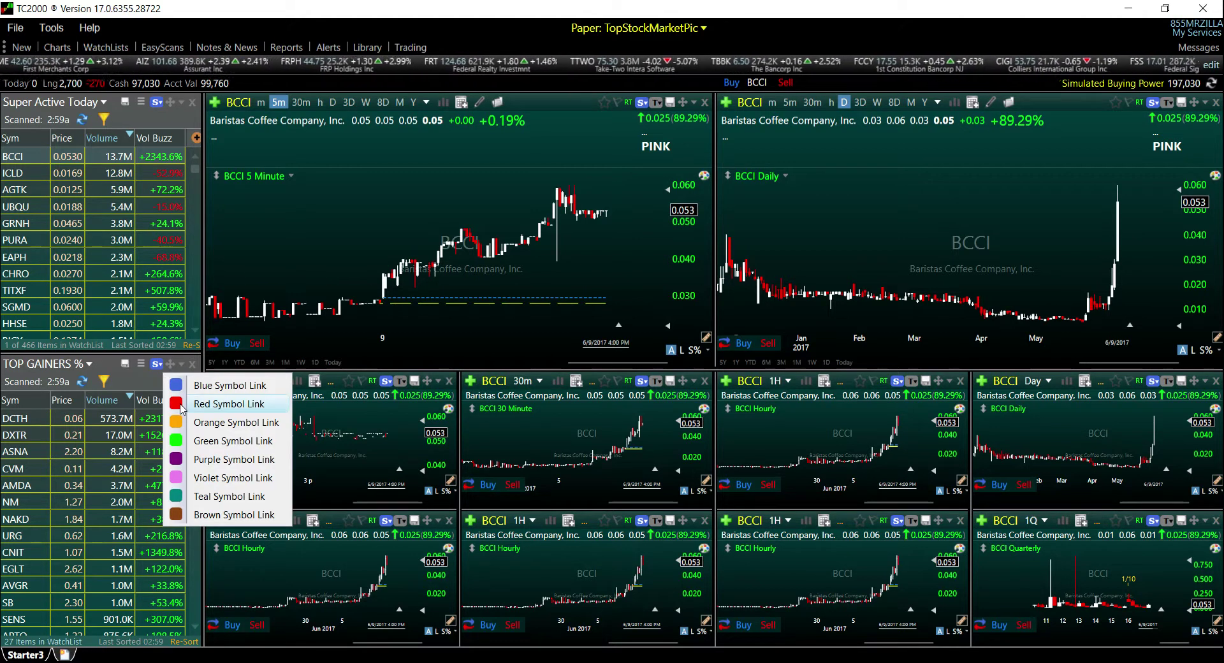
left_click(183, 404)
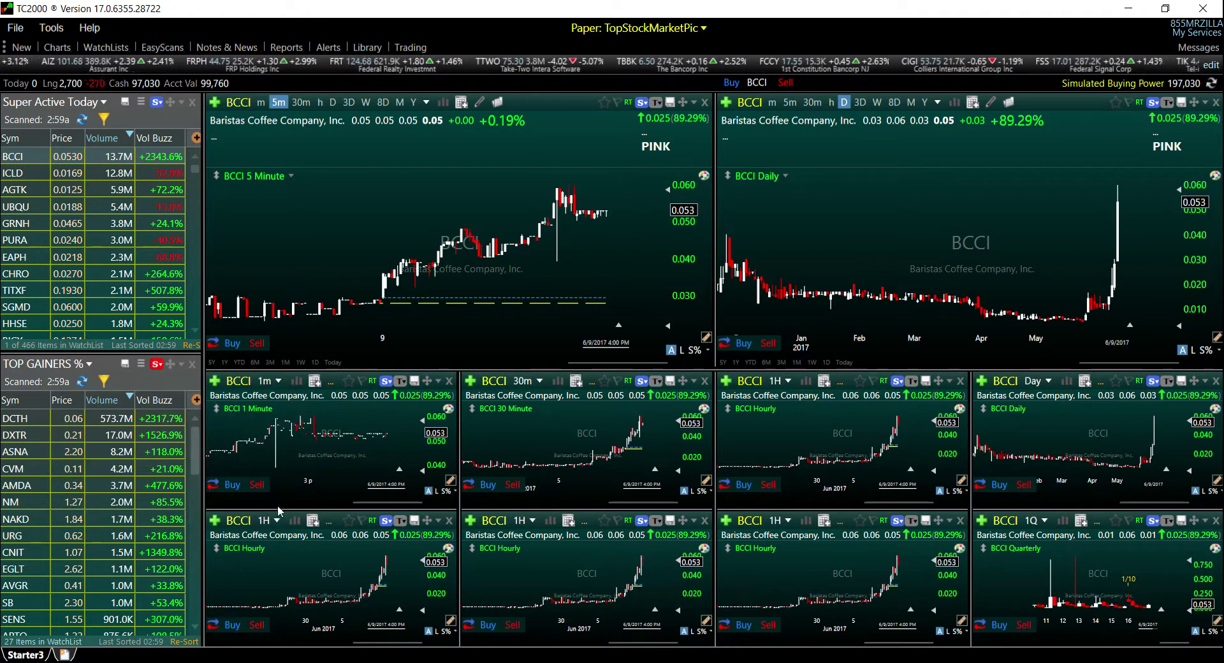
left_click(390, 524)
left_click(446, 491)
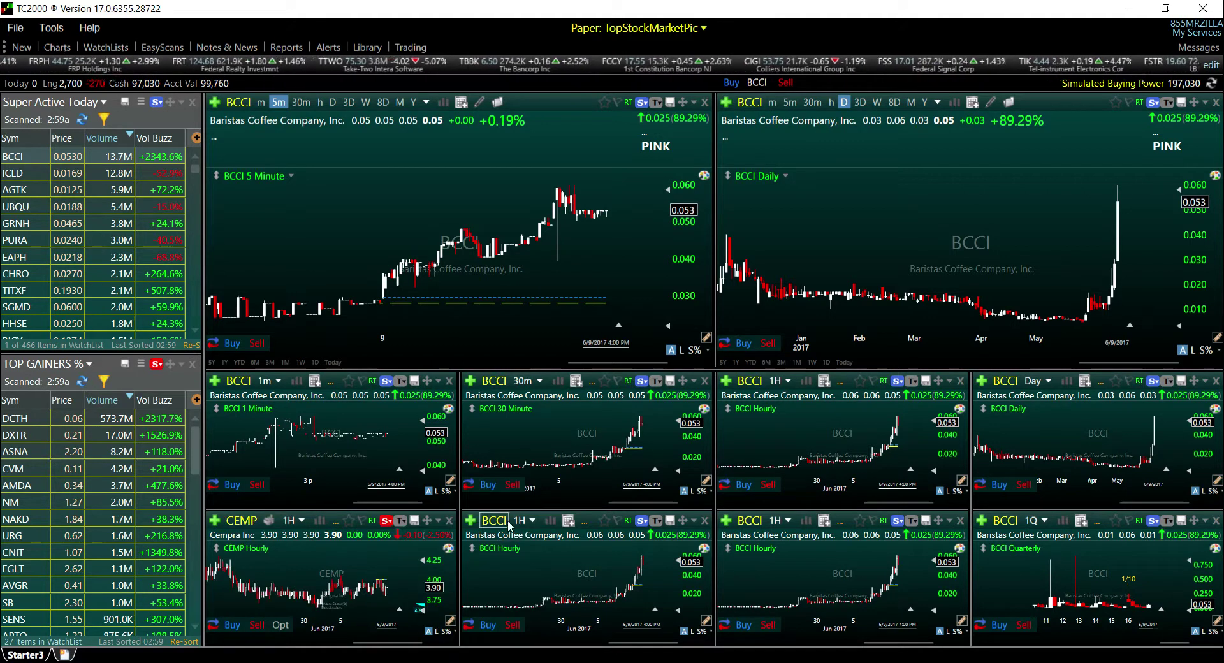
left_click(645, 522)
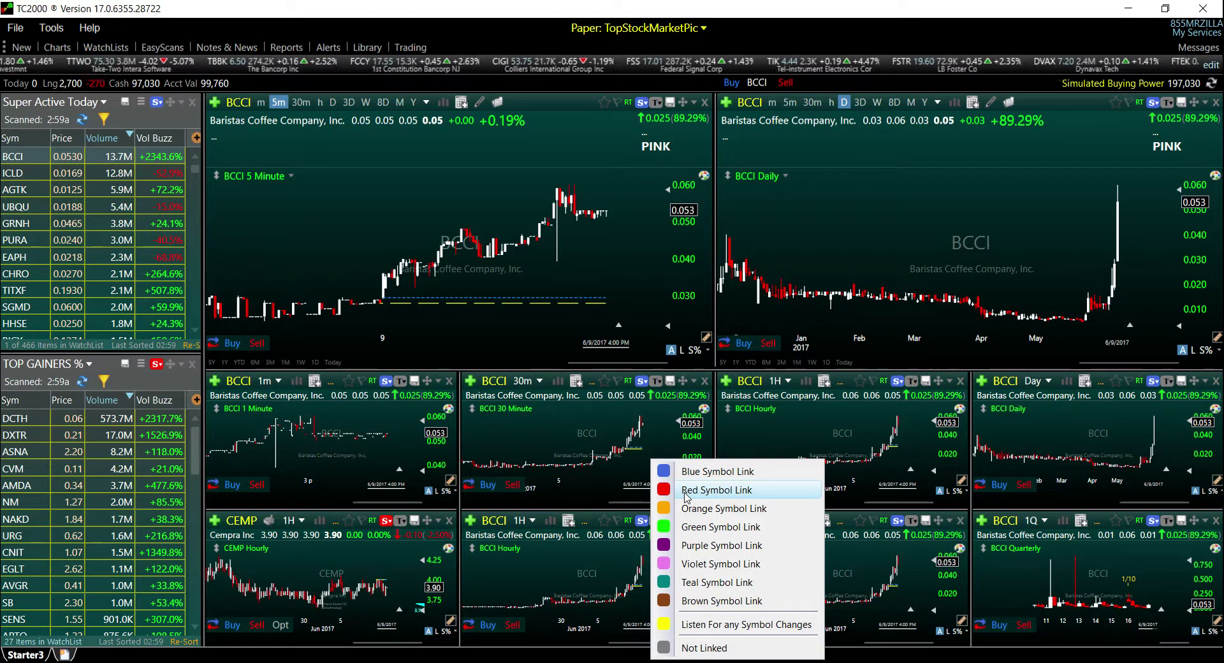
left_click(715, 490)
left_click(899, 524)
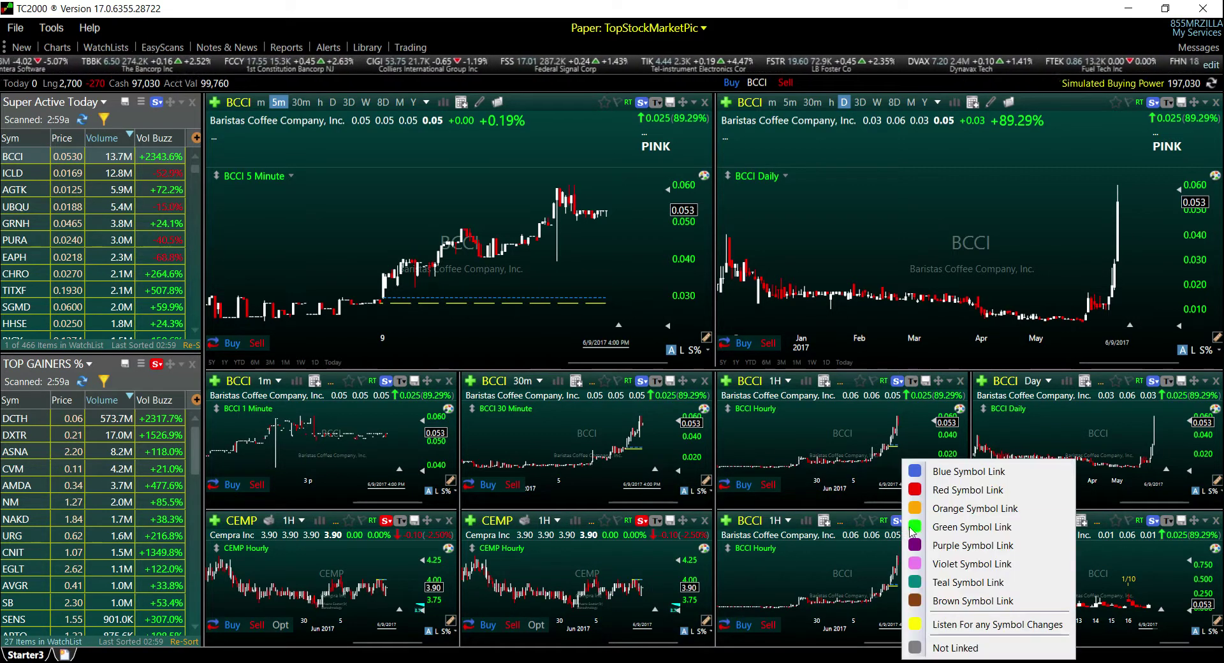
left_click(944, 494)
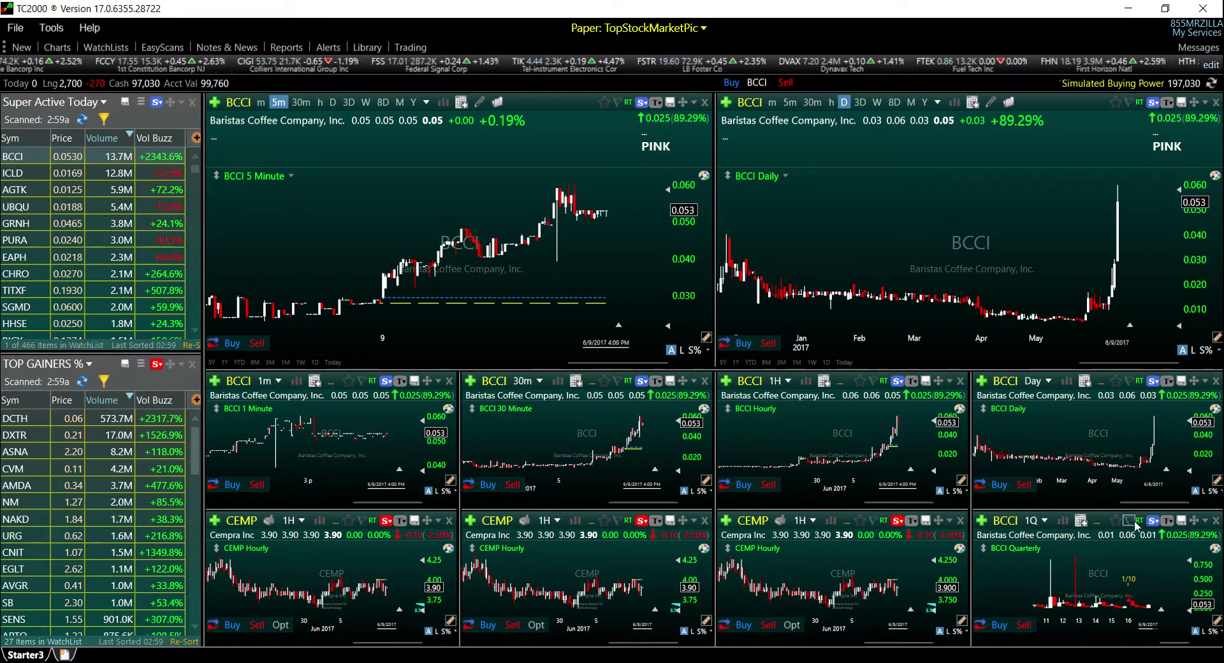
left_click(1156, 524)
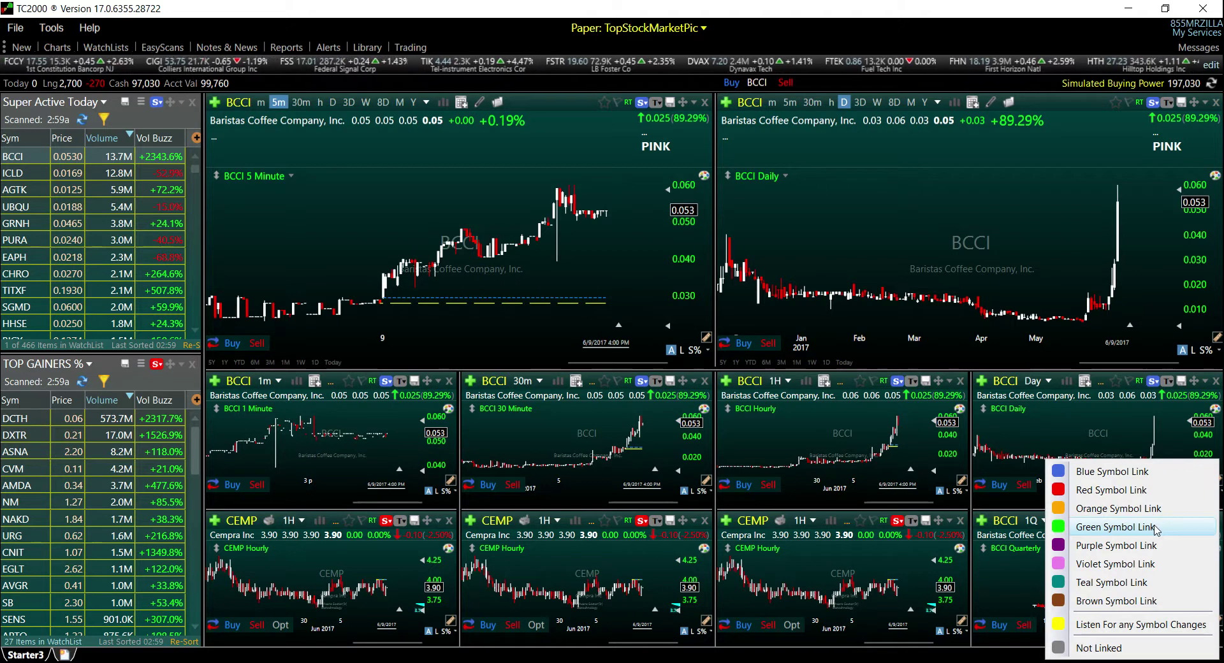
left_click(1126, 495)
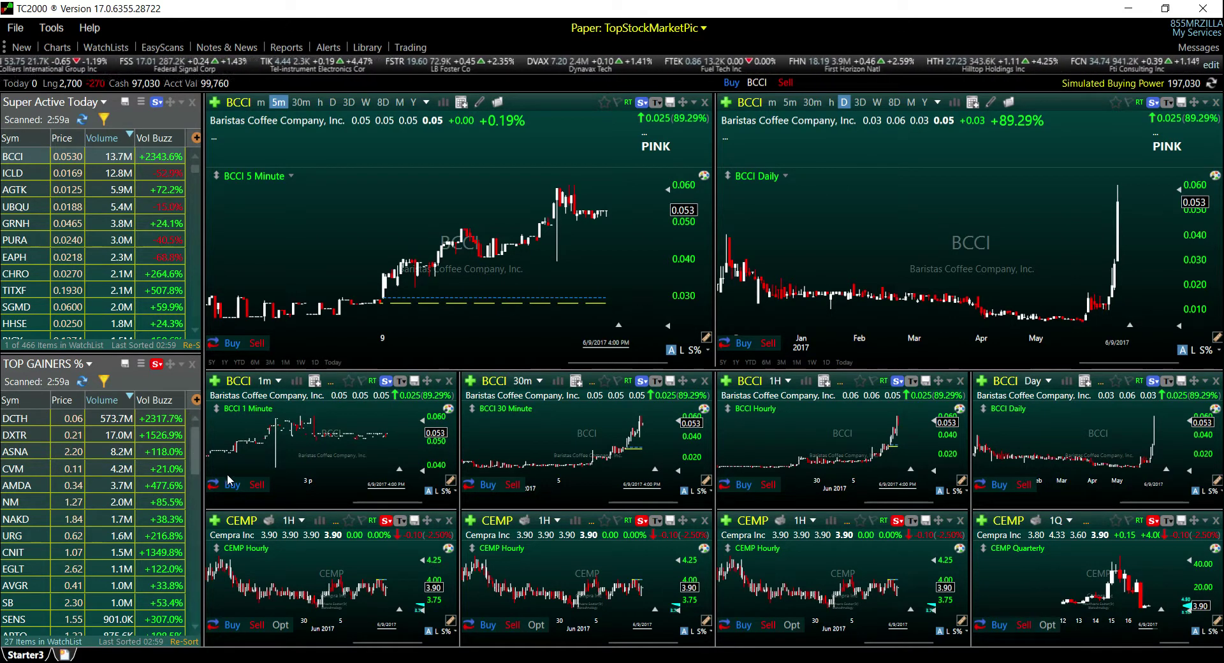
Set the lower-row first small chart to 1 Minute and the second to 30 Minute, keeping 30 Minute on the chart above the second
left_click(301, 521)
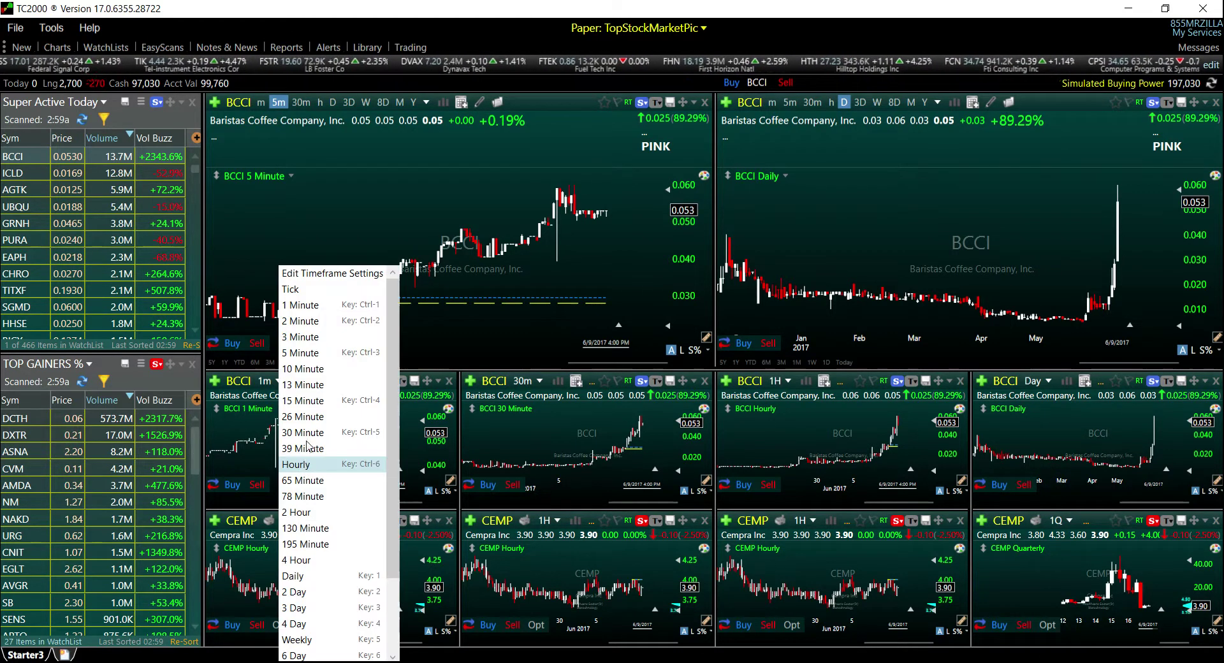
left_click(321, 310)
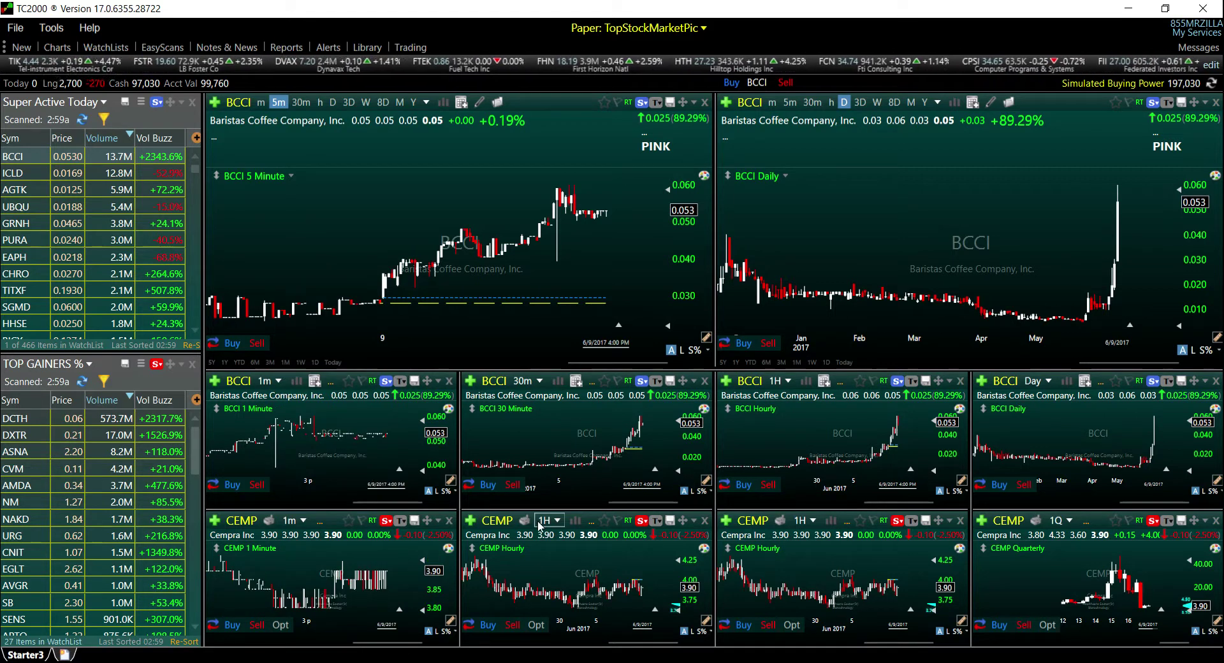
left_click(550, 521)
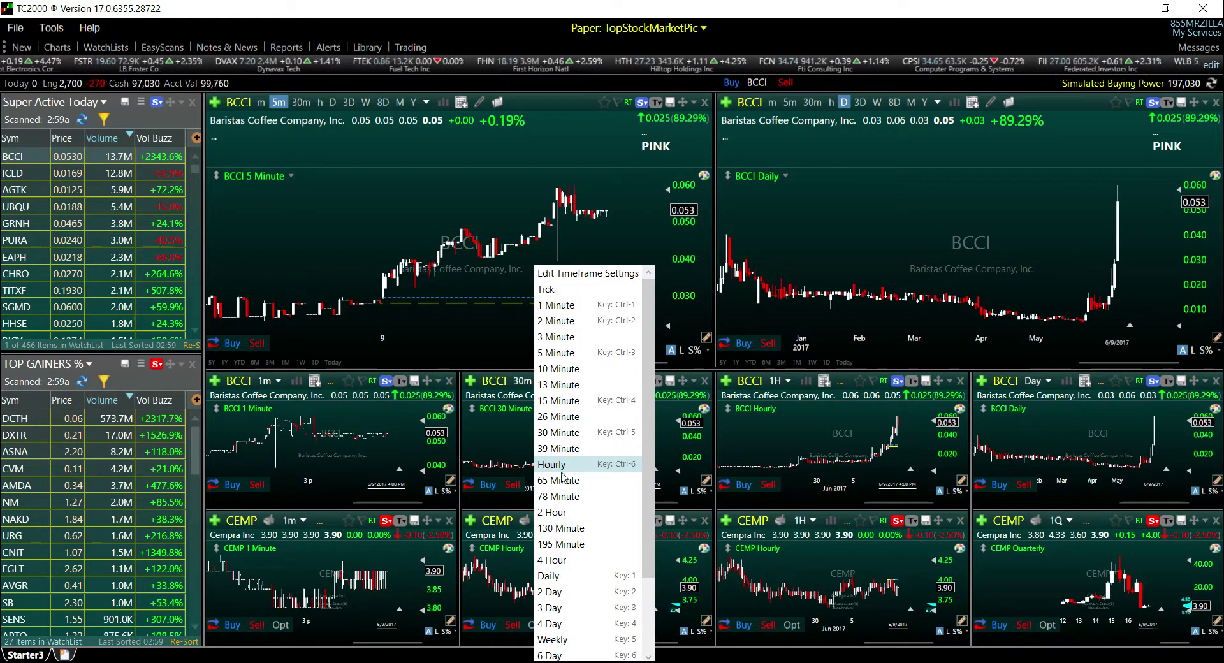
left_click(563, 432)
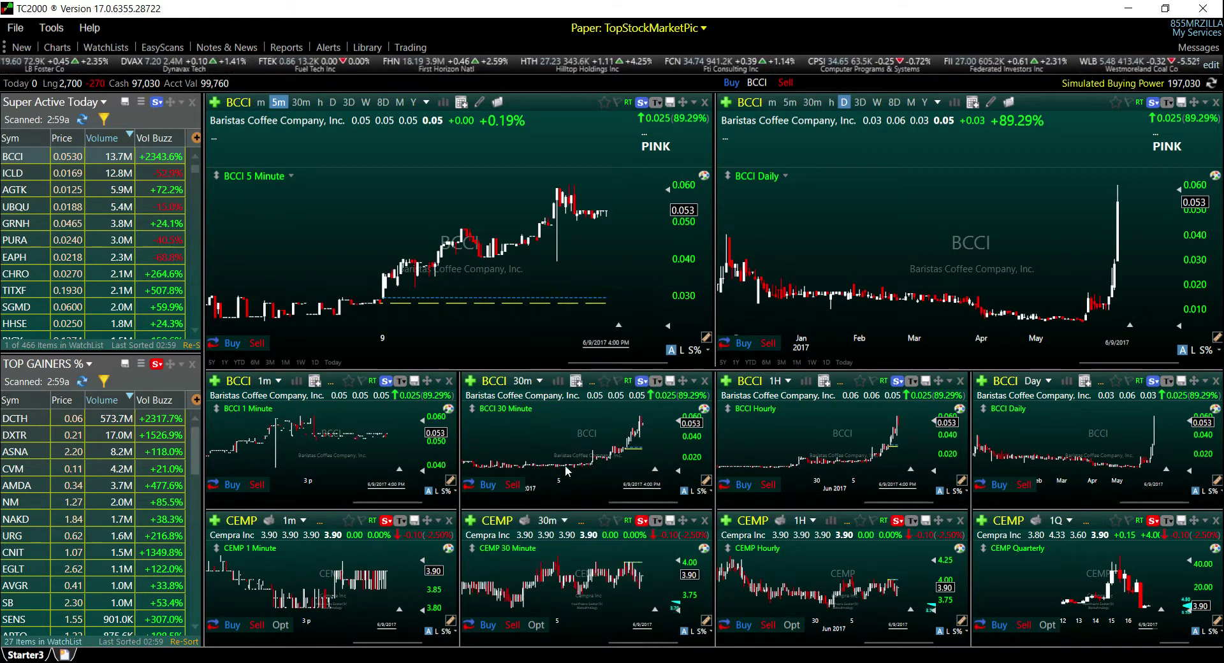
left_click(539, 382)
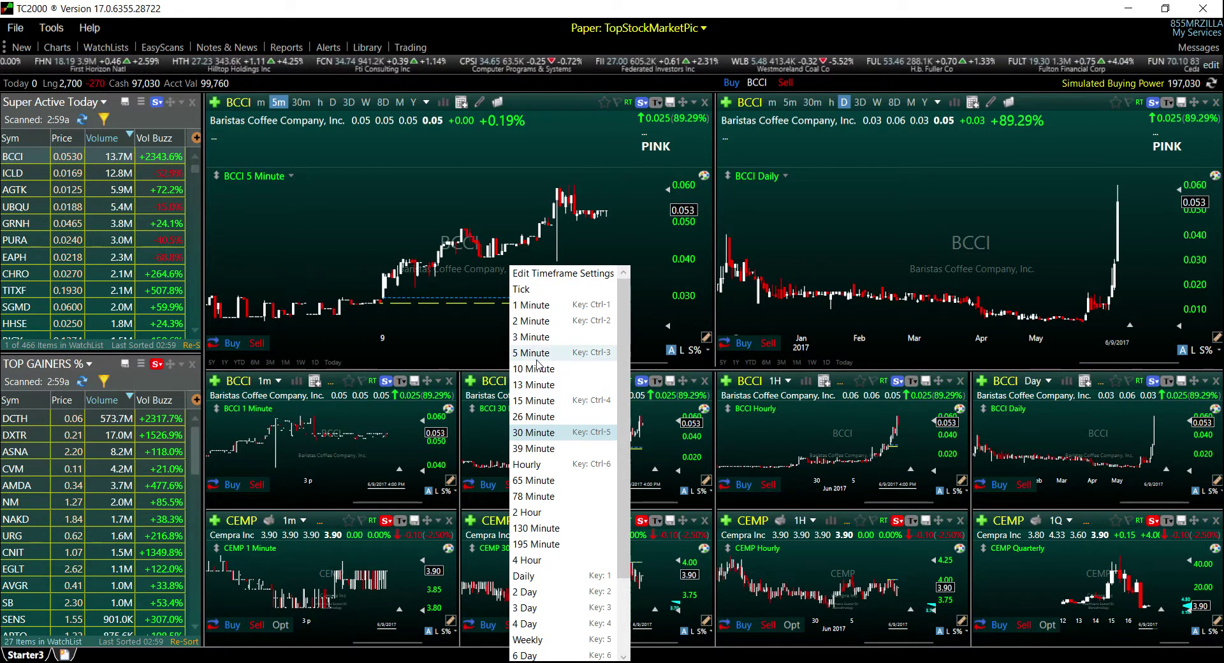
left_click(535, 433)
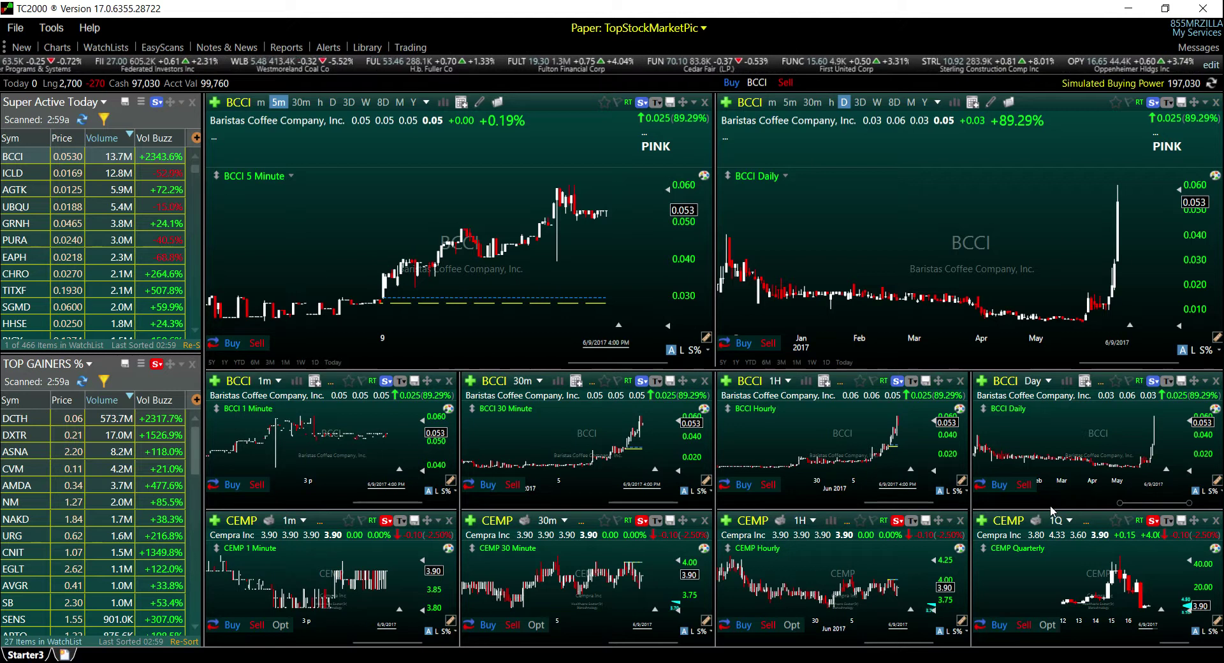
Set the lower-row fourth-column small chart to Daily and extend its visible date range back to before April
left_click(1069, 521)
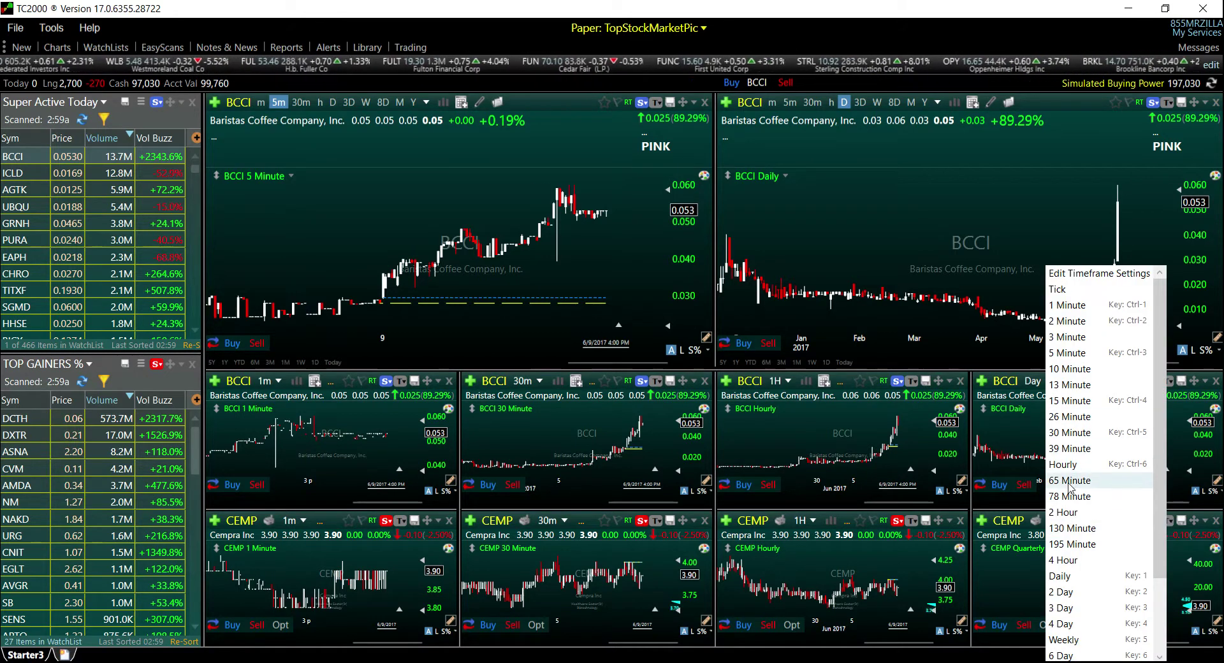
left_click(1063, 576)
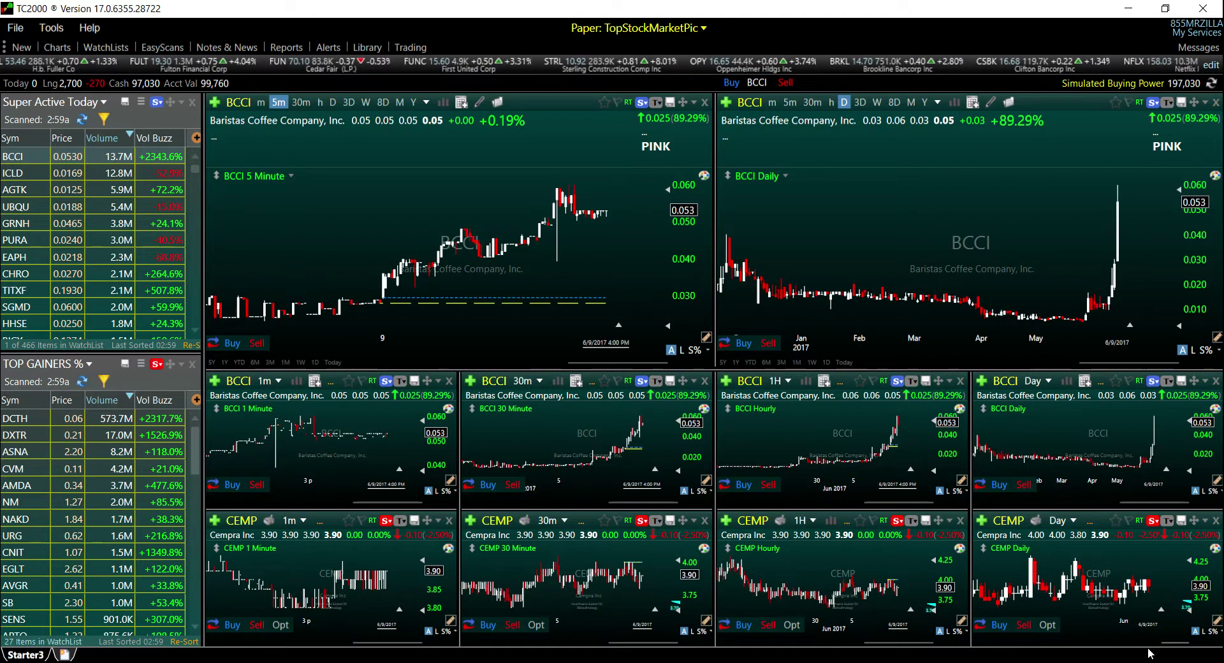
left_click_drag(1159, 644, 1188, 643)
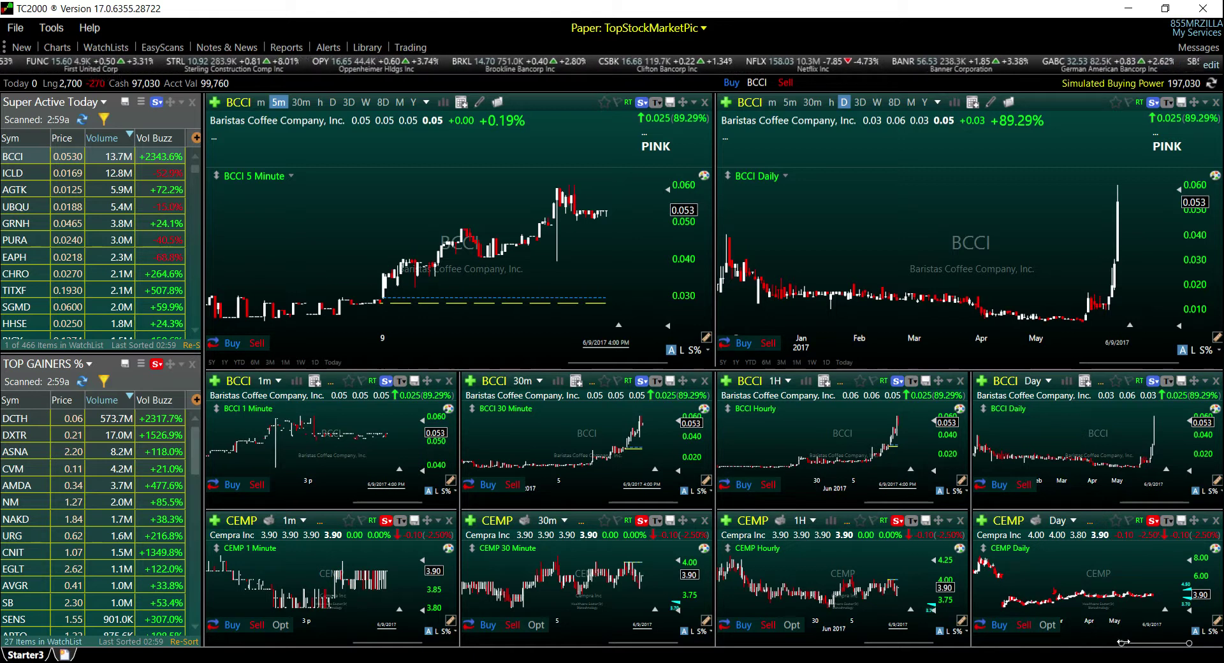
left_click_drag(1122, 641, 1127, 642)
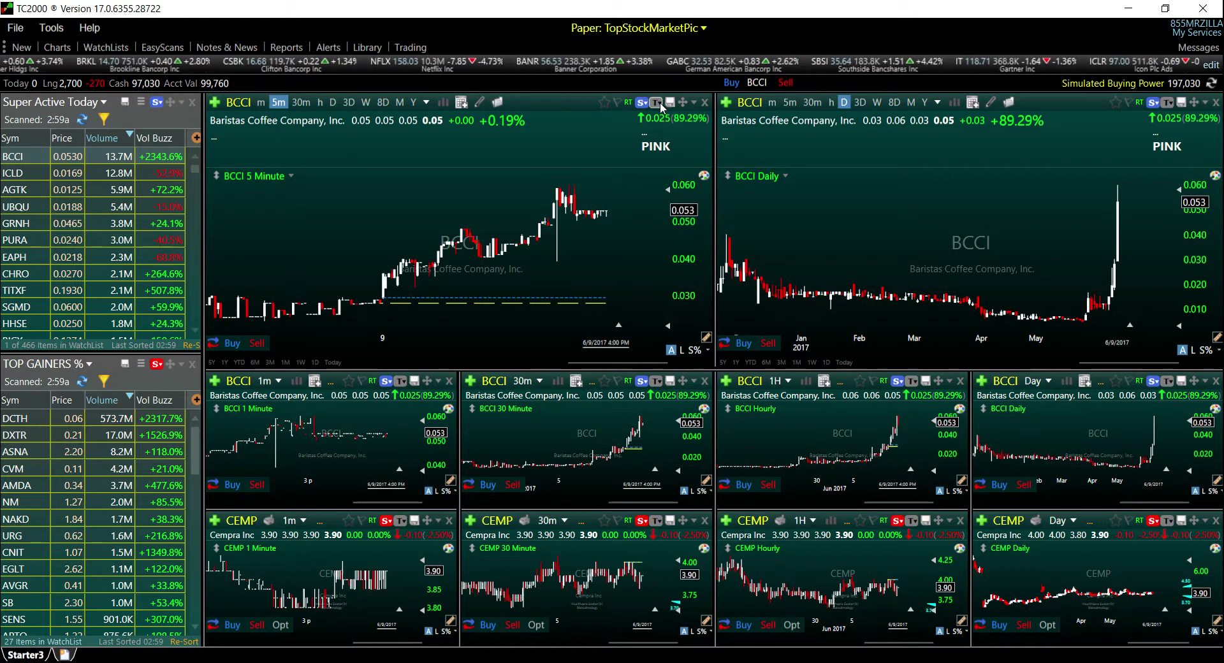
Duplicate the large 5 Minute BCCI chart as a floating GOOD A1 window and reposition the copy over the layout
left_click(694, 103)
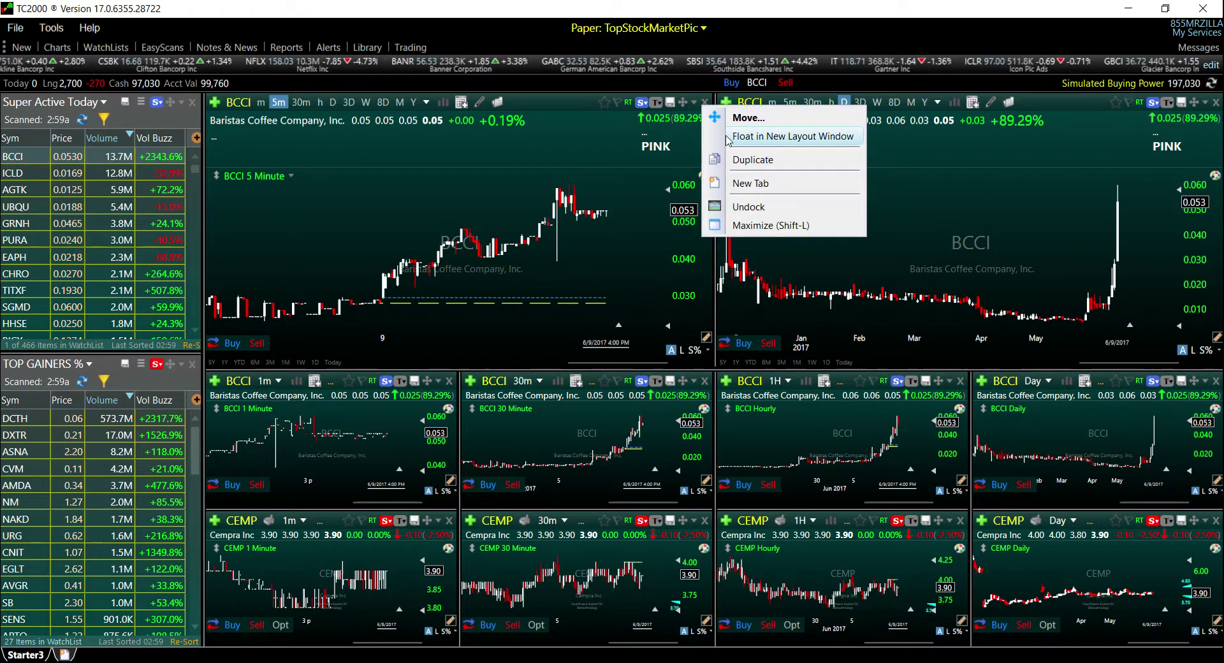
left_click(754, 165)
left_click_drag(590, 267, 503, 164)
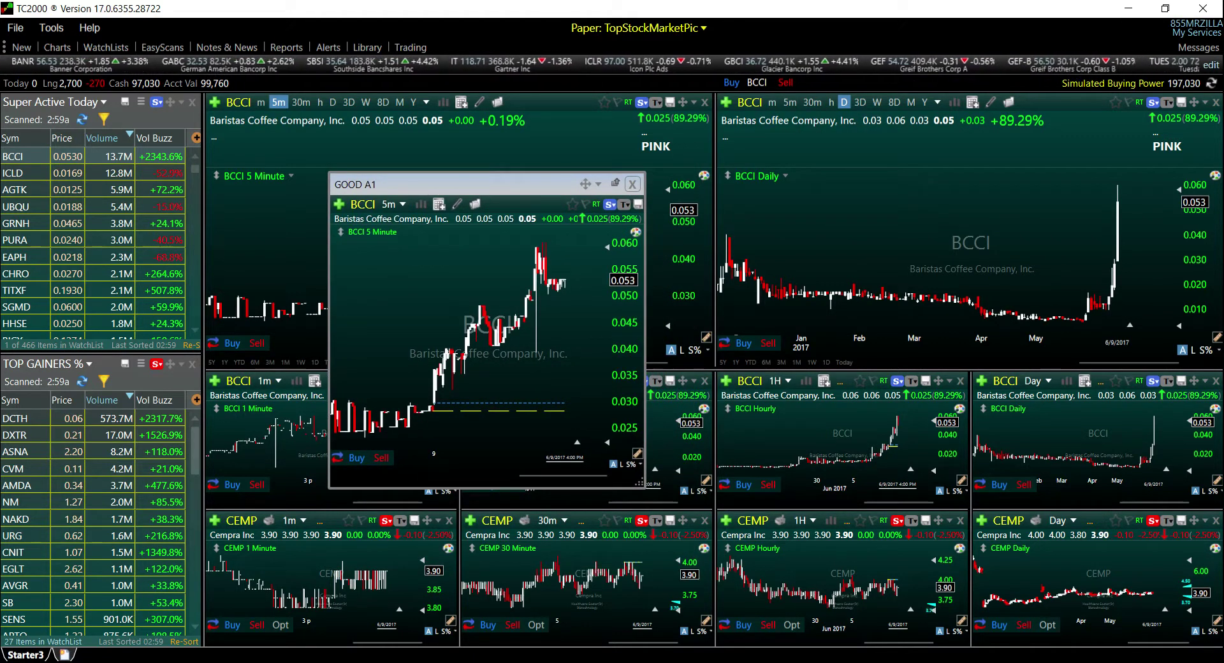
Switch to WriteNaturally, clear the text, record the dictation "The red shot that.", copy the word "red", and minimize the app
key("alt+Tab")
left_click(107, 66)
left_click(214, 59)
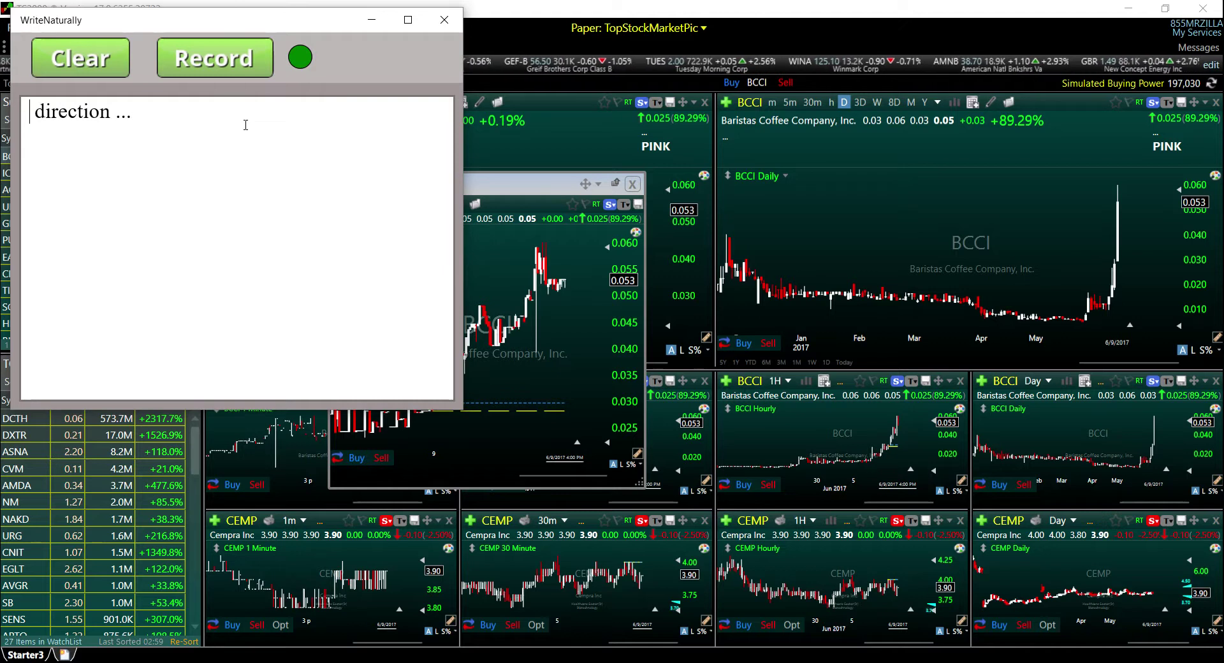
right_click(78, 111)
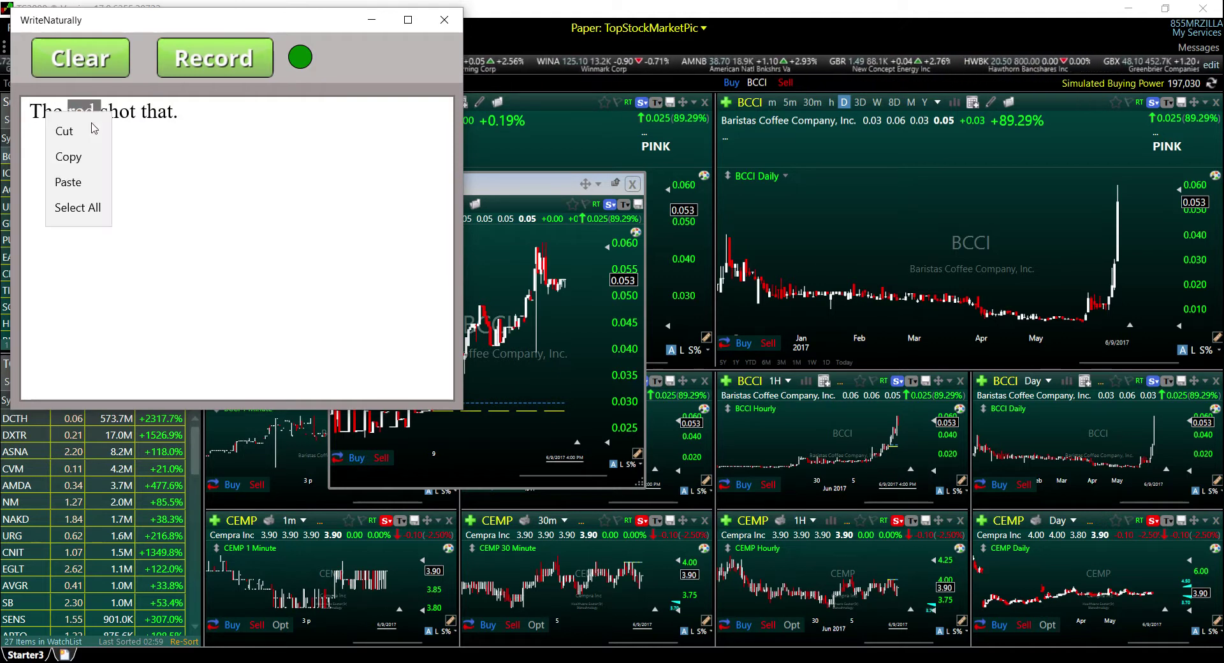
left_click(80, 156)
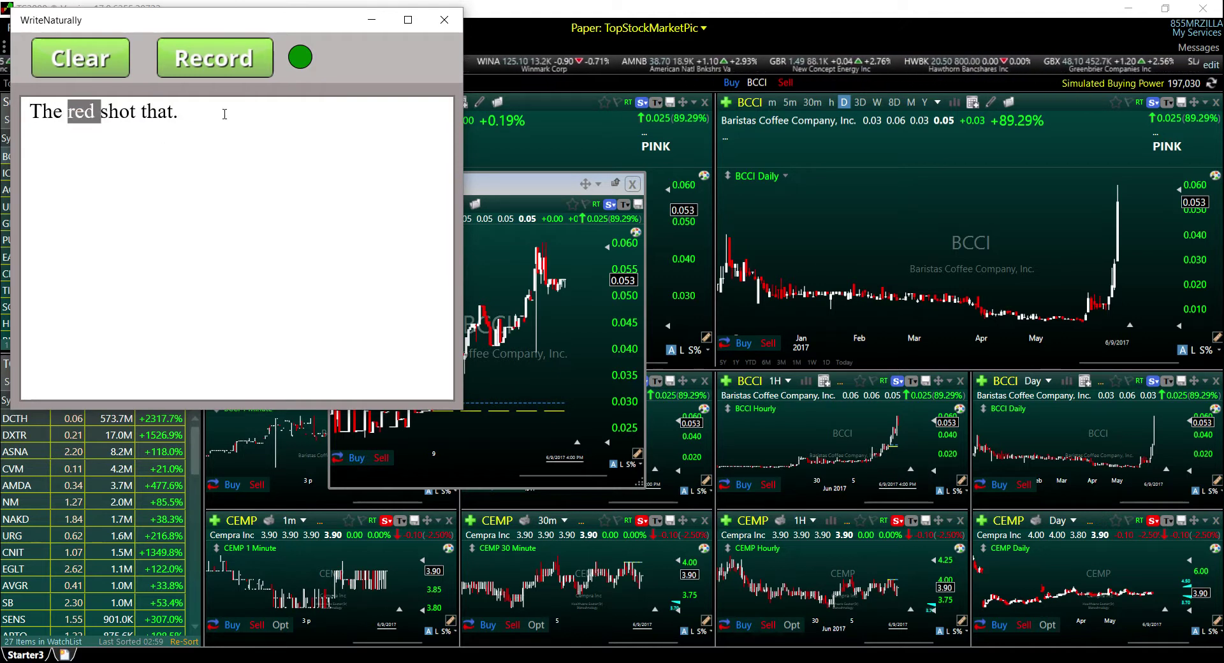
left_click(361, 26)
Save the floating GOOD A1 chart as a new chart named RED 1
right_click(438, 269)
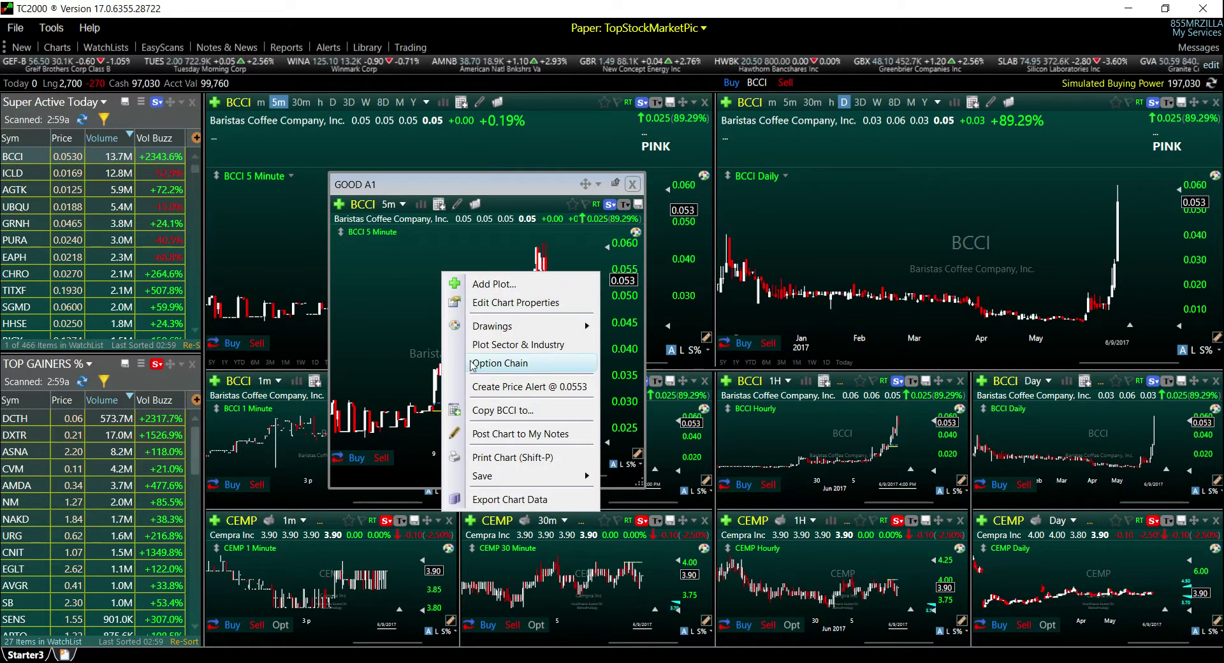
mouse_move(569, 479)
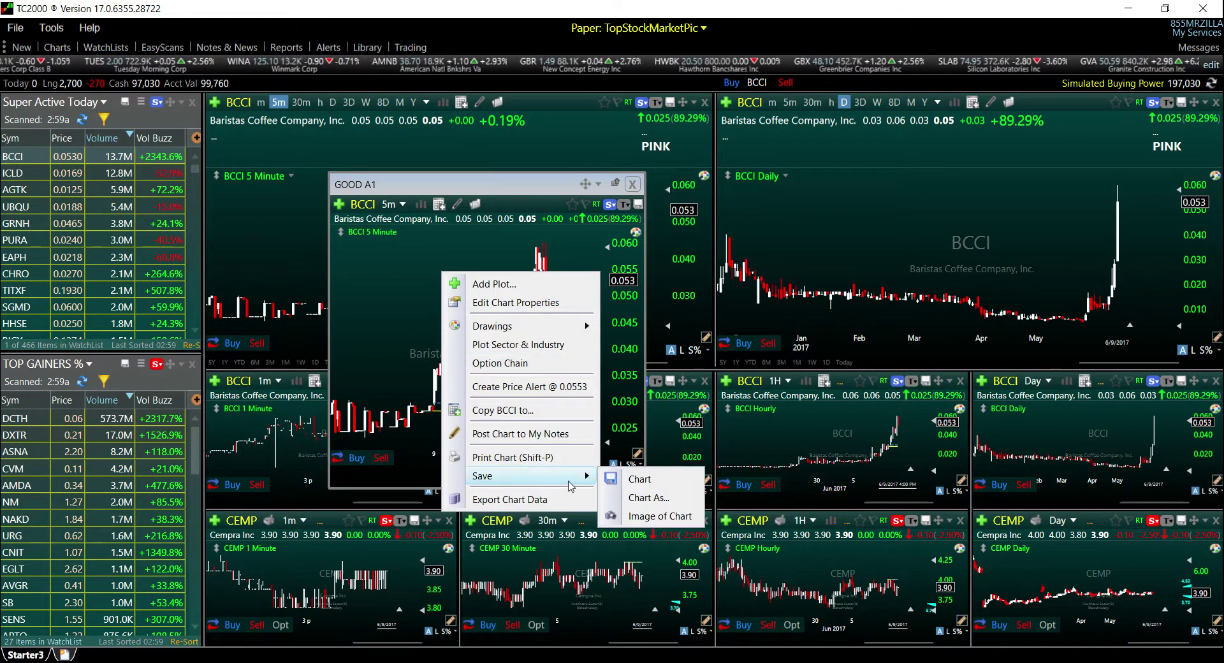
left_click(656, 497)
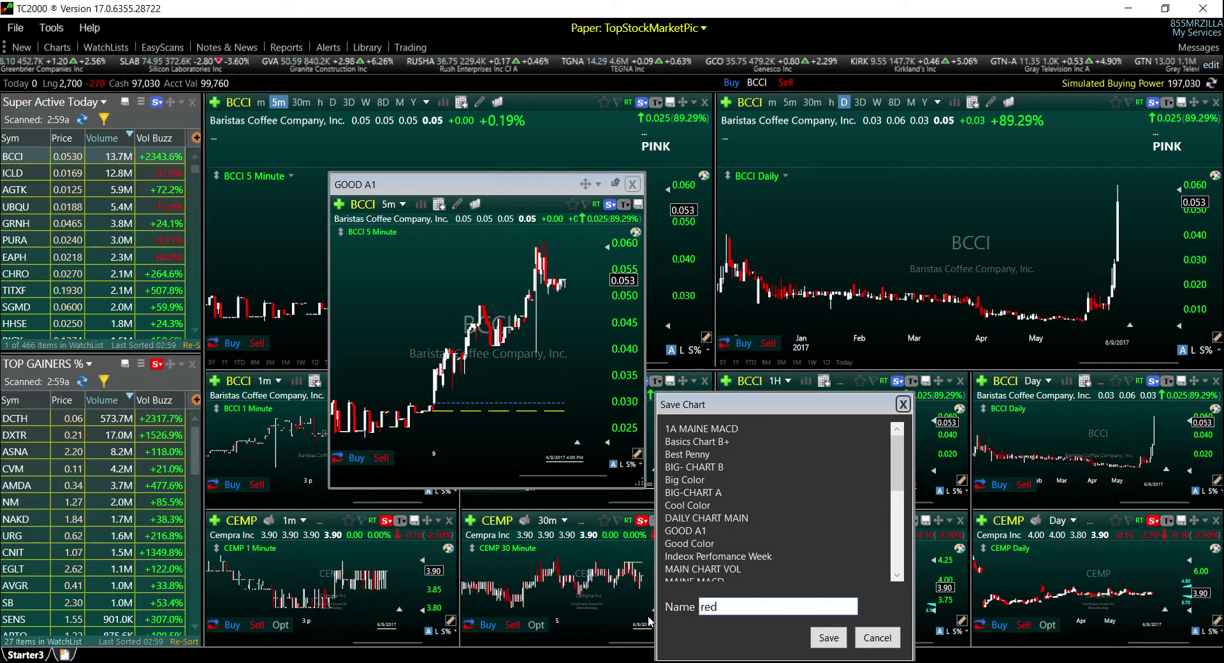
key("Caps_Lock")
type("RE")
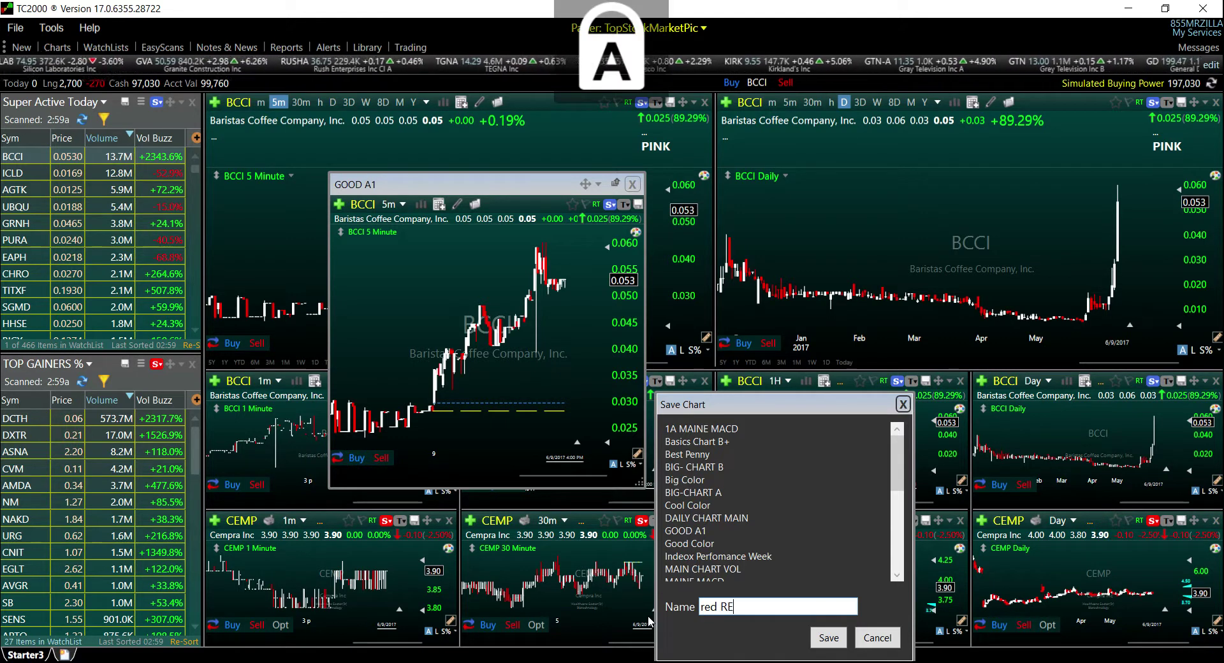
type("D 1")
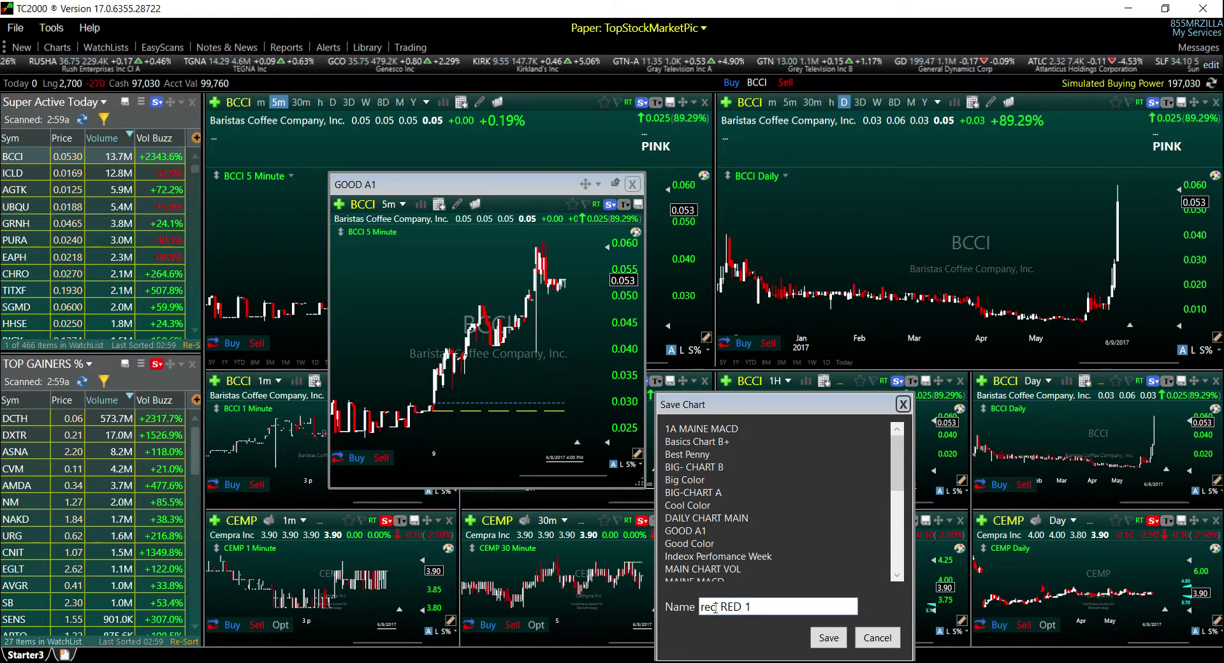
mouse_move(721, 606)
left_mouse_down()
mouse_move(676, 613)
mouse_move(700, 609)
left_mouse_up()
key("BackSpace")
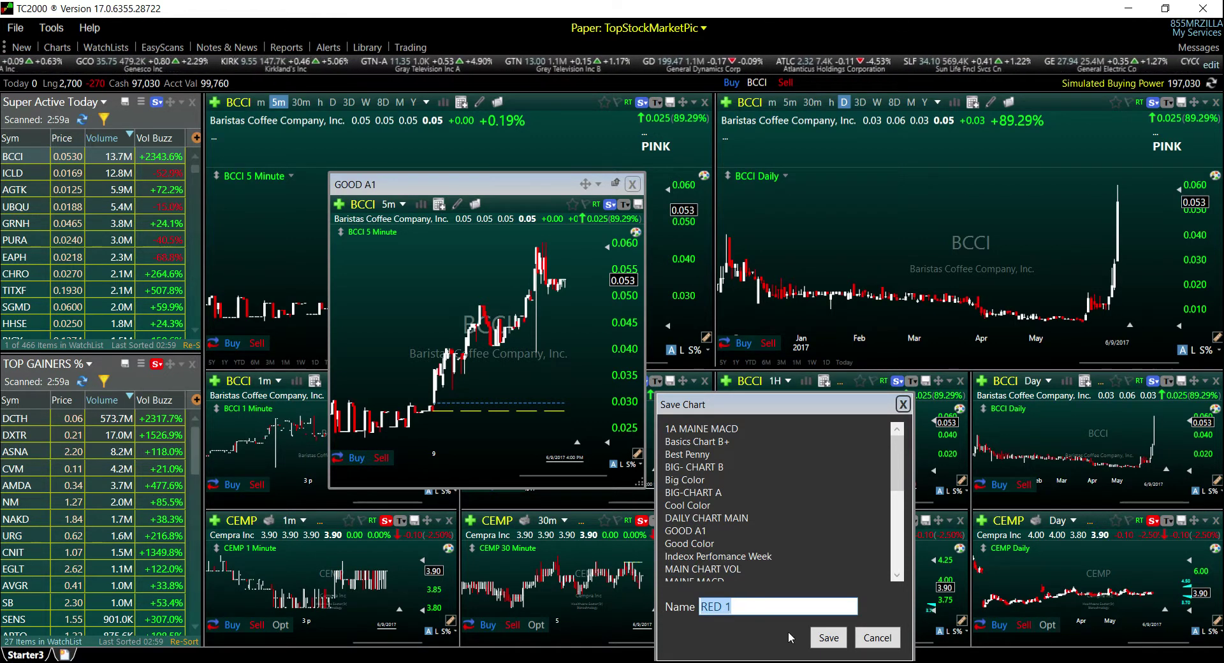
left_click(827, 639)
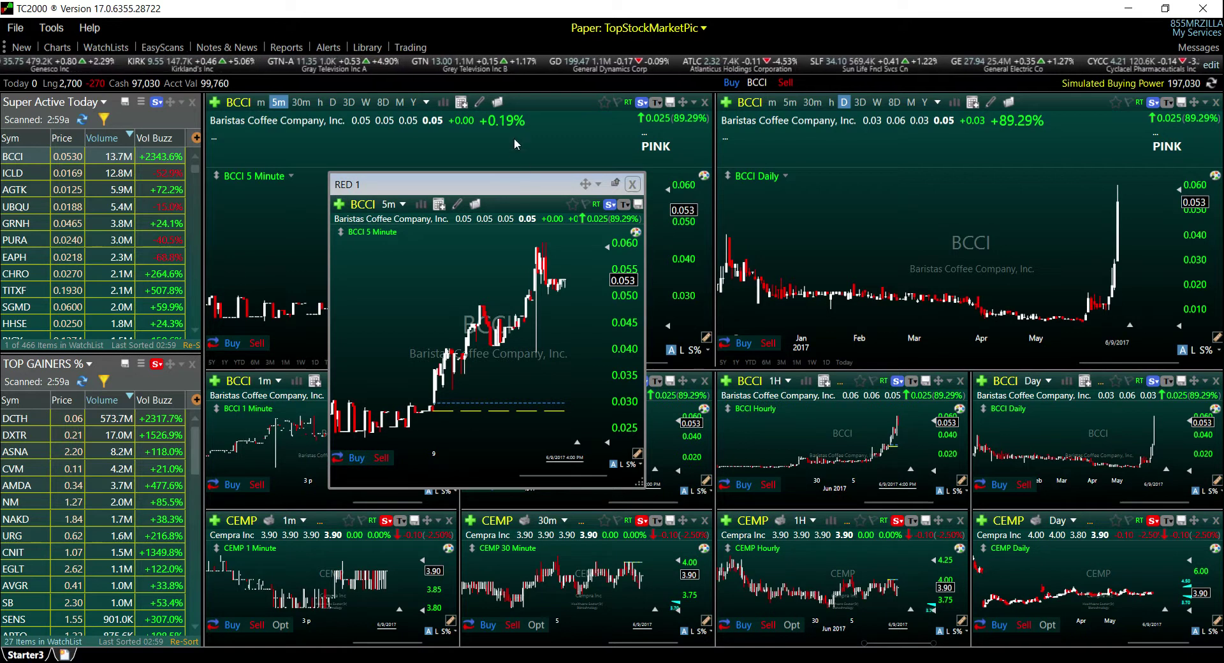
Link the floating RED 1 chart to the red symbol group used by TOP GAINERS %
right_click(468, 278)
left_click(561, 224)
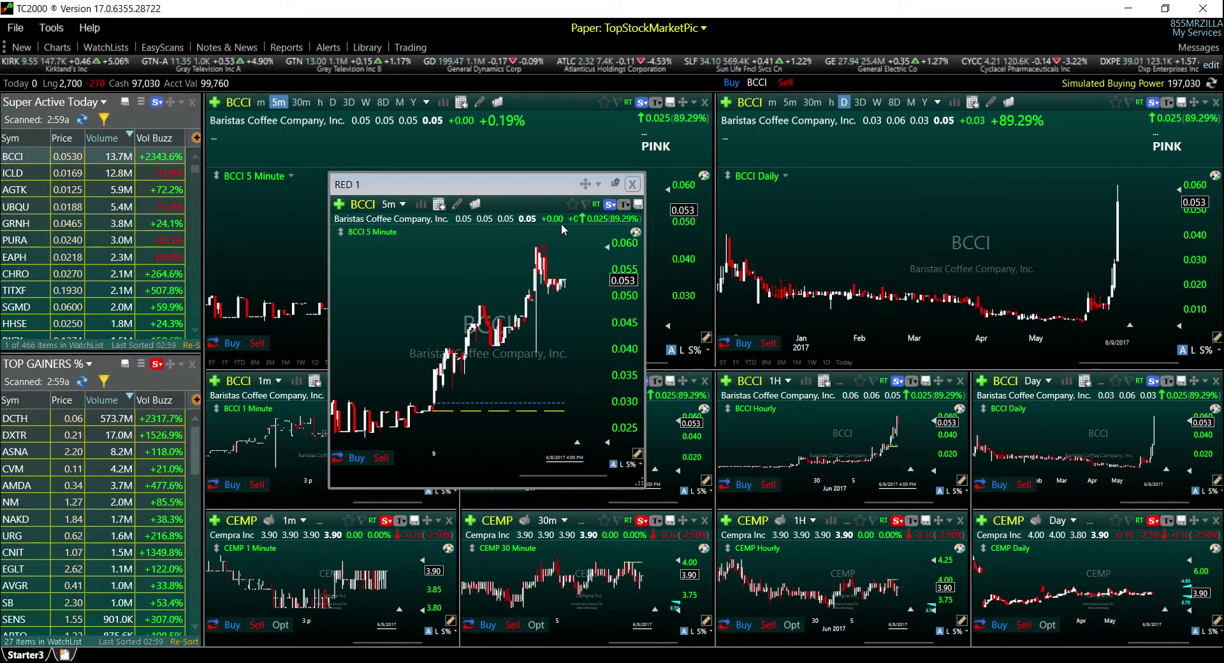
left_click(609, 204)
left_click(675, 240)
Duplicate the RED 1 chart and dock one copy as a tab in each of the two large GOOD A1 chart panes
left_click(638, 204)
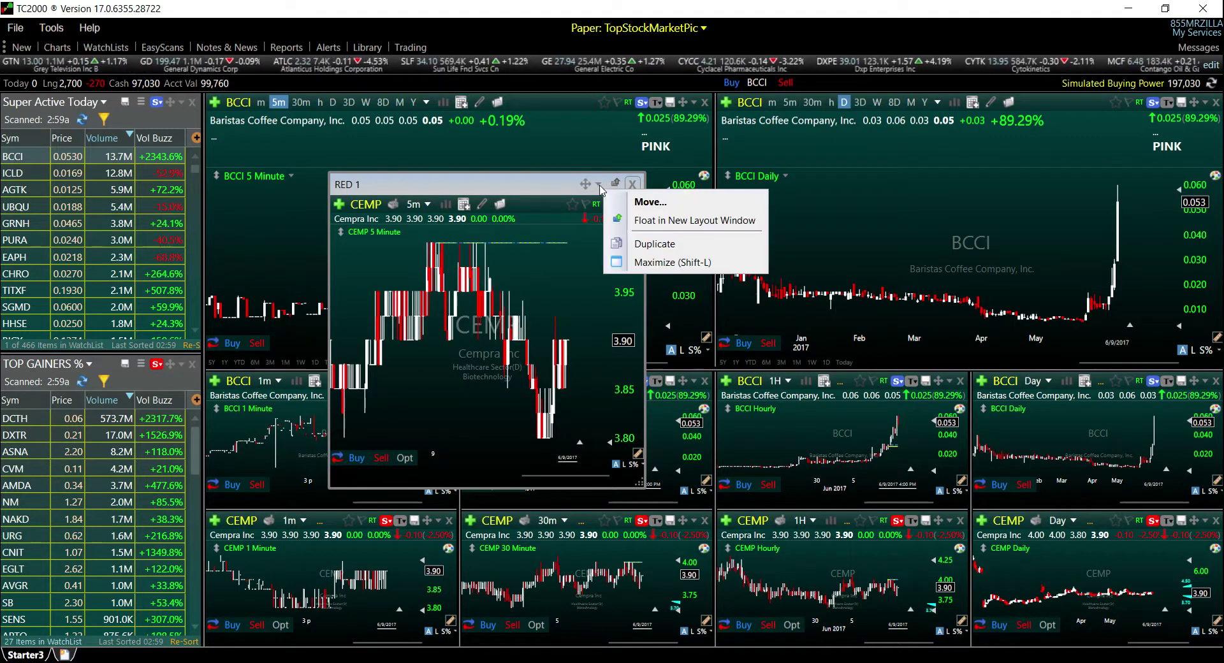
left_click(655, 243)
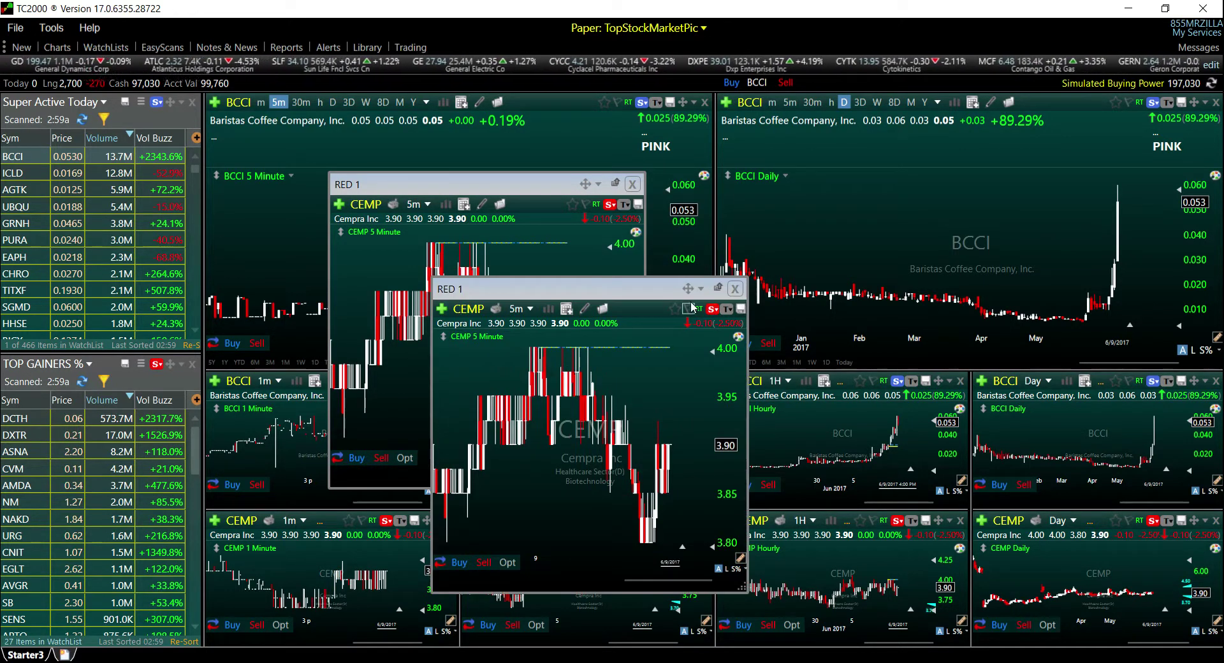
left_click_drag(688, 290, 967, 218)
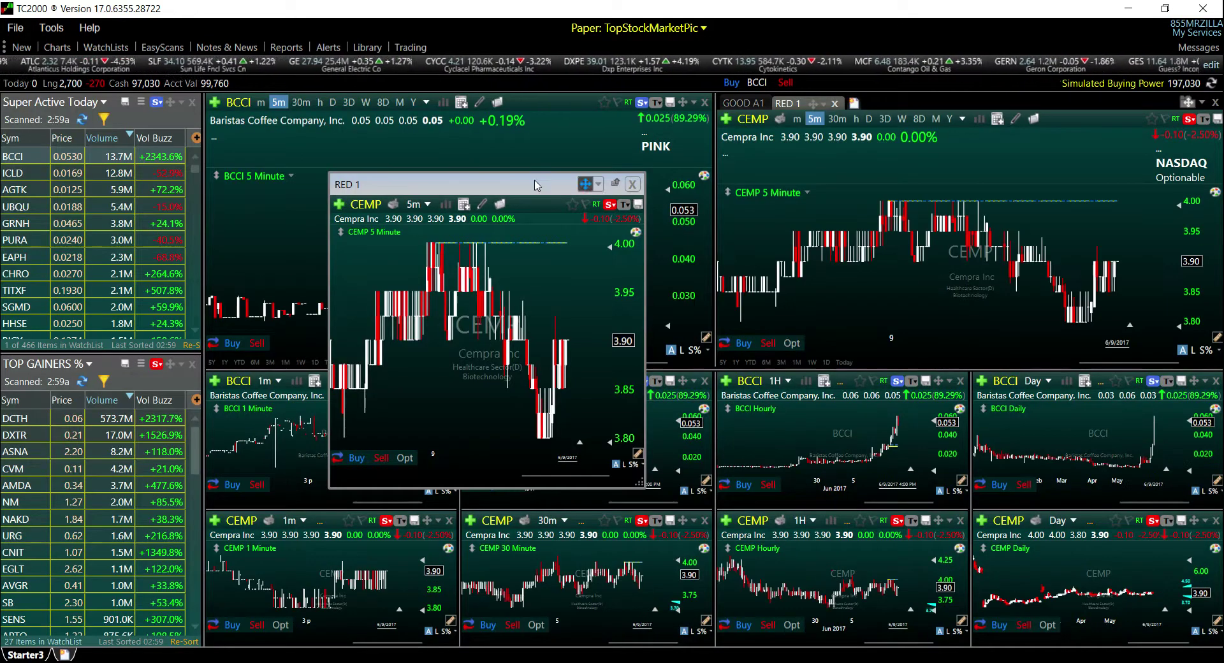
left_click_drag(414, 184, 484, 220)
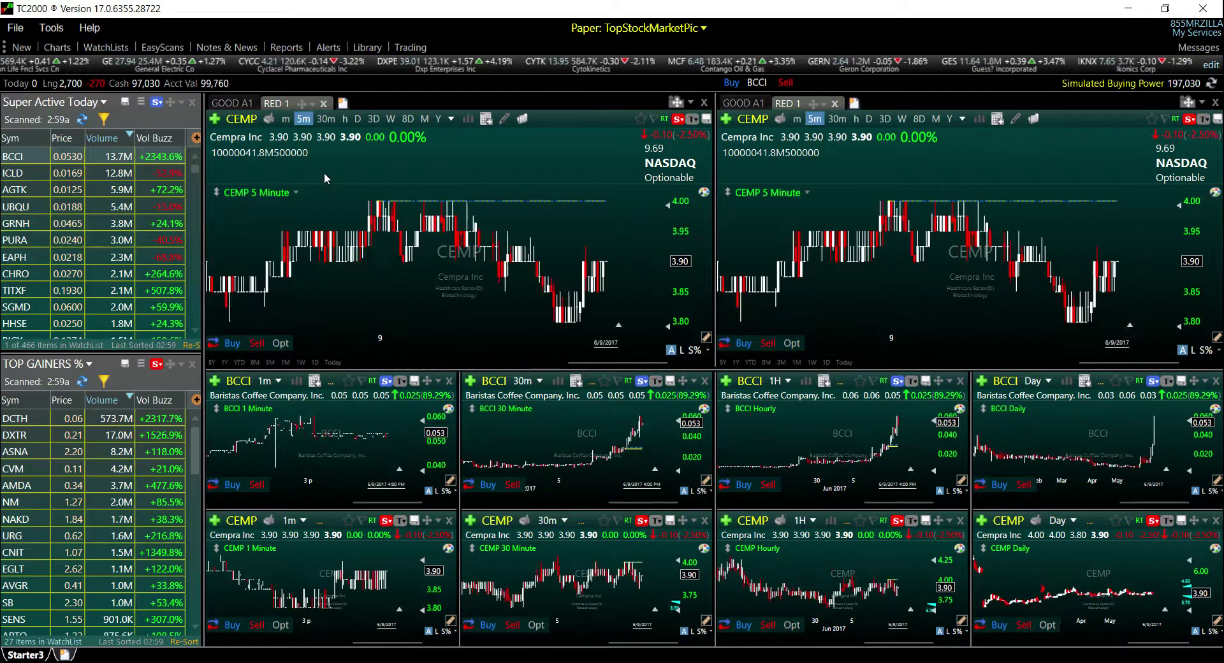
Switch both large chart panes to their GOOD A1 tabs and back to RED 1 to compare them
left_click(231, 104)
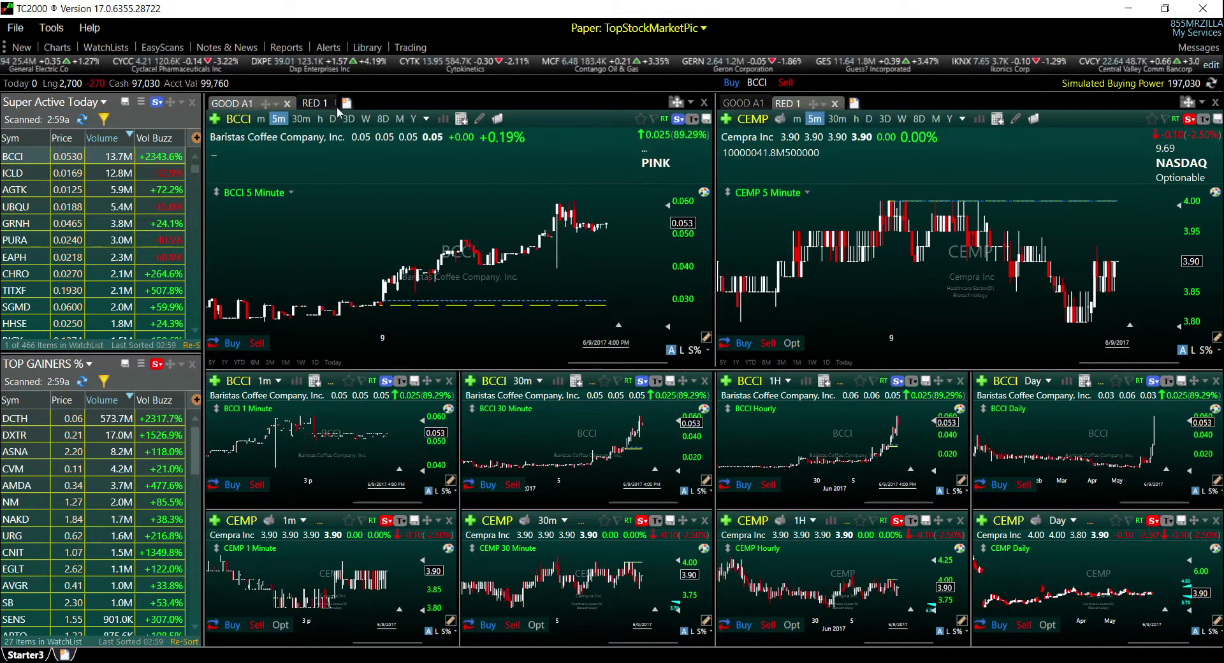
left_click(744, 103)
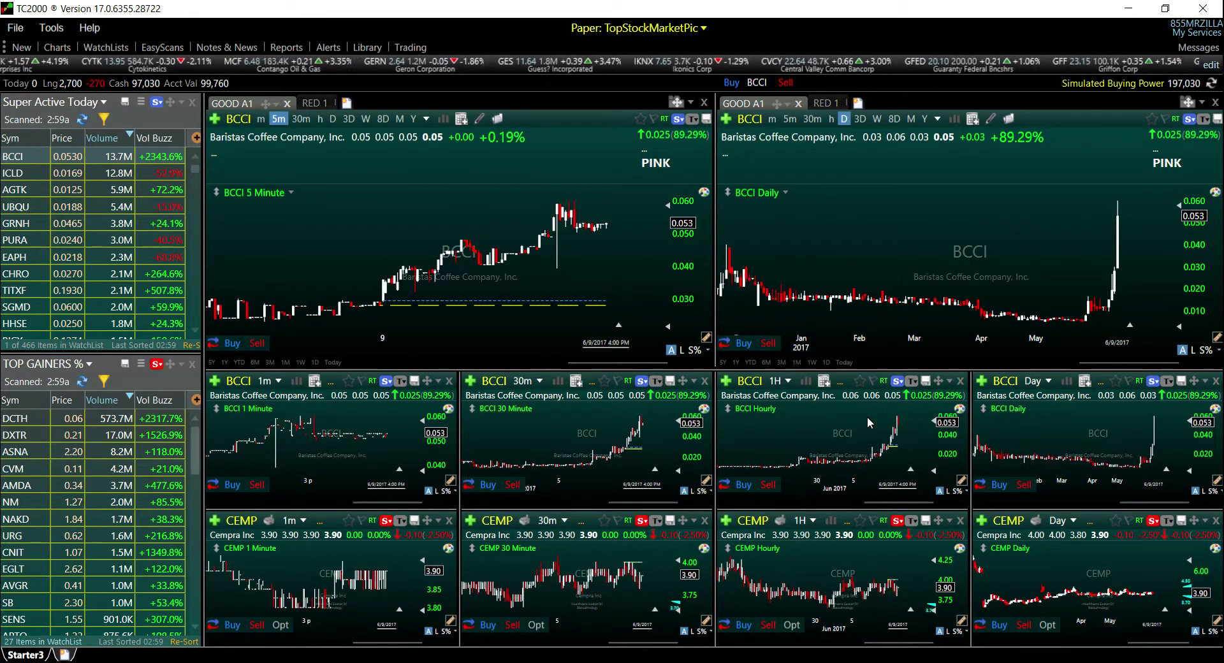
left_click(309, 105)
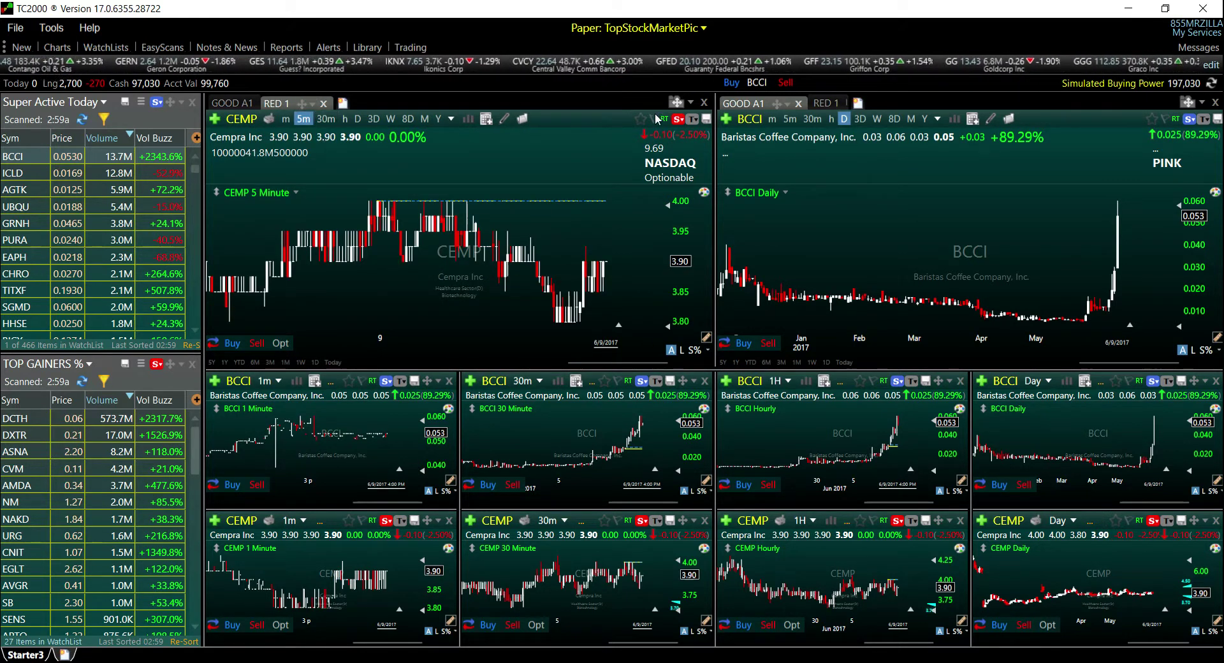
left_click(825, 103)
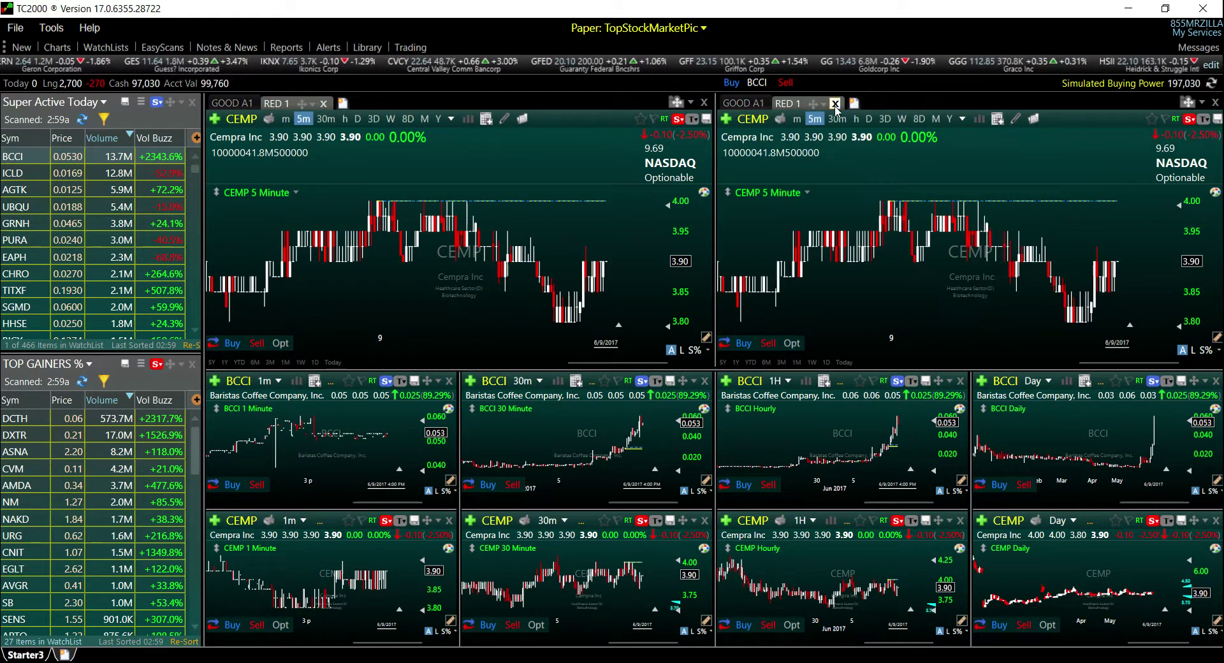
Set both large RED 1 charts to Daily and extend the first one's visible date range back to before July of the previous year
left_click(868, 120)
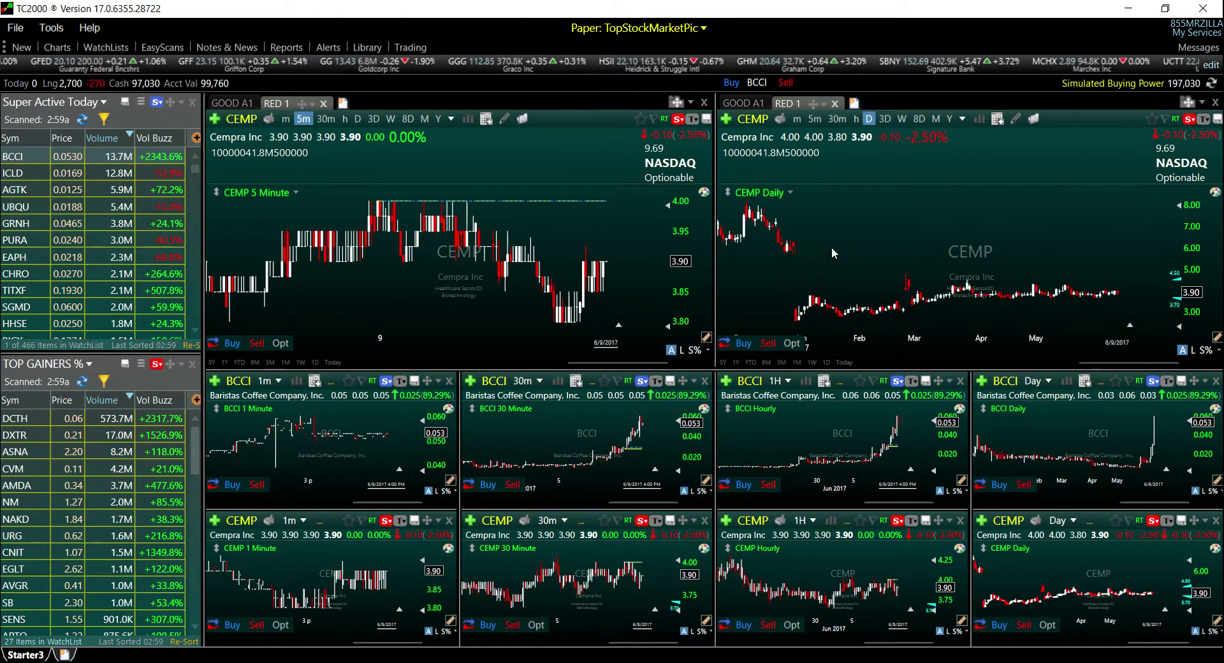
left_click(360, 119)
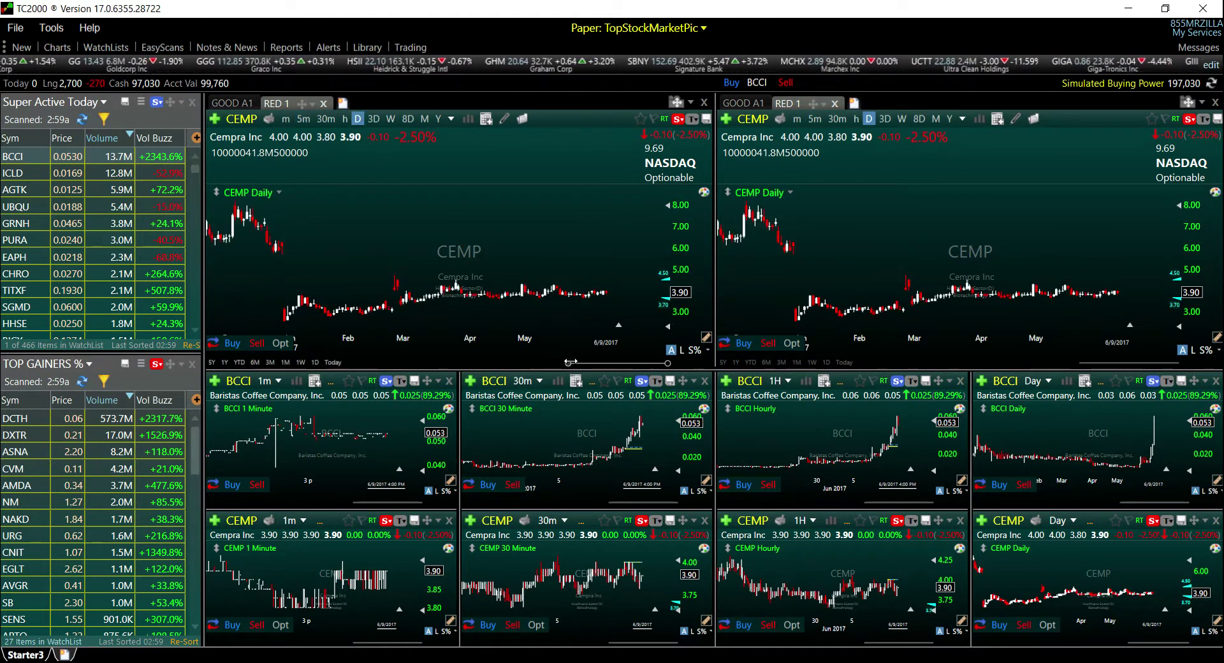
scroll(519, 351, "down", 2)
scroll(519, 351, "down", 3)
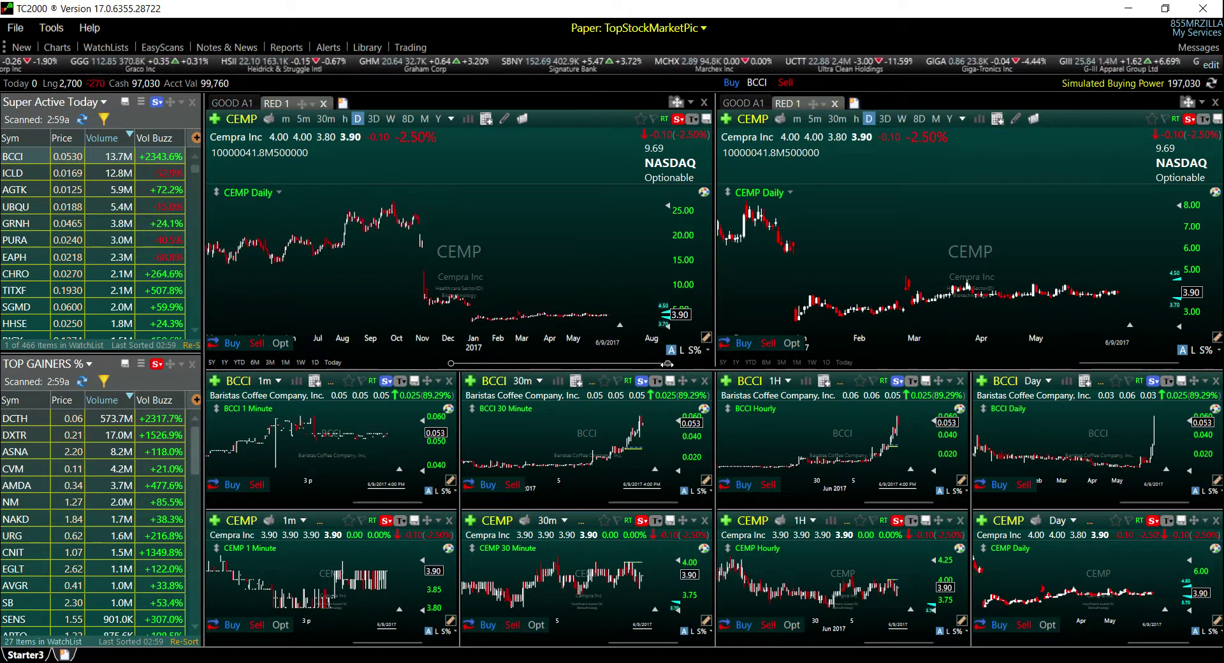
Step through the TOP GAINERS % list from DCTH to CVM to check that the red-linked charts follow
left_click(95, 419)
key("Down")
key("Down")
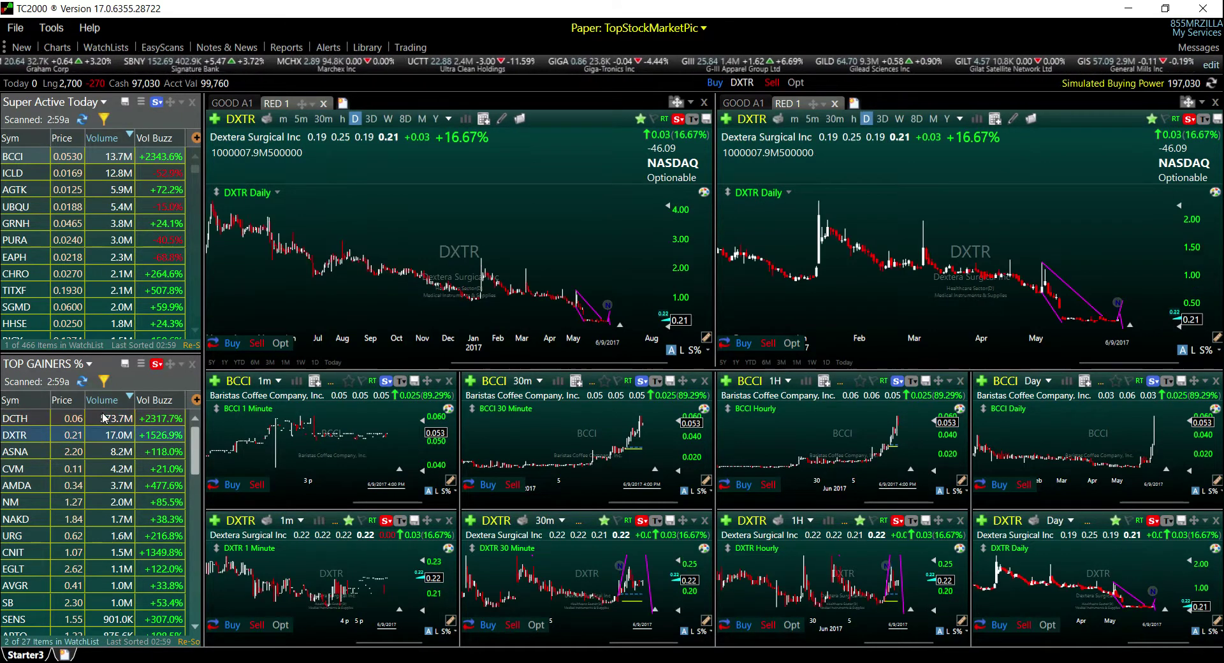
key("Down")
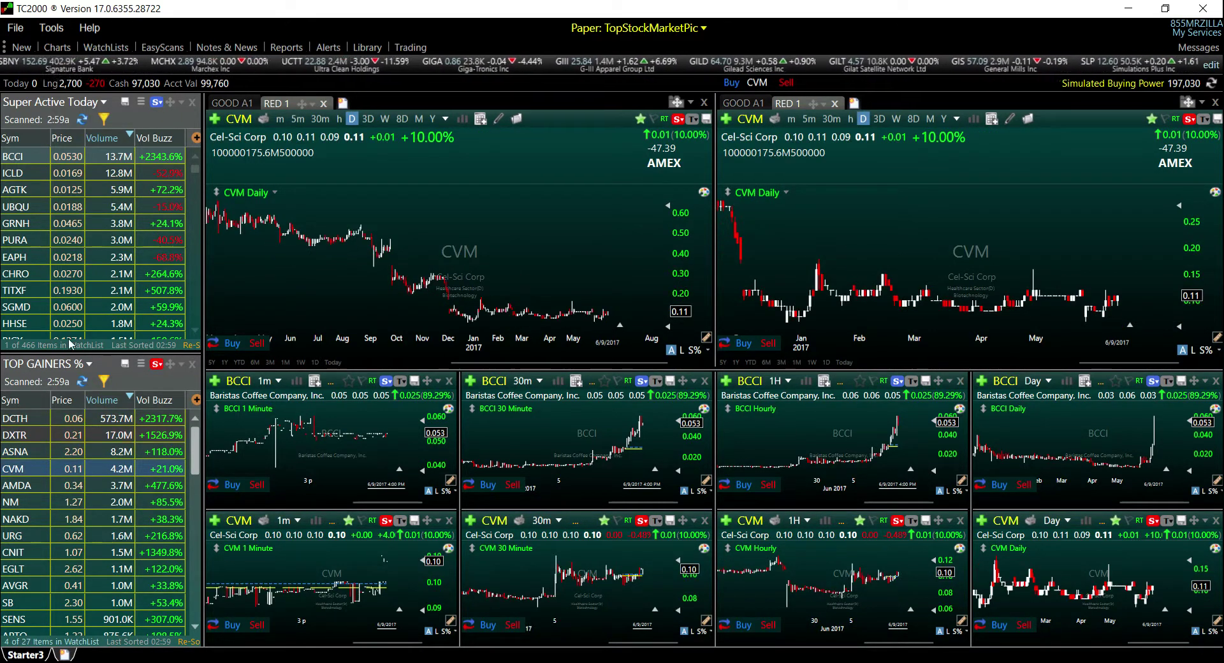
Select ICLD and AGTK in Super Active Today and show the GOOD A1 tab in both large chart panes
left_click(111, 173)
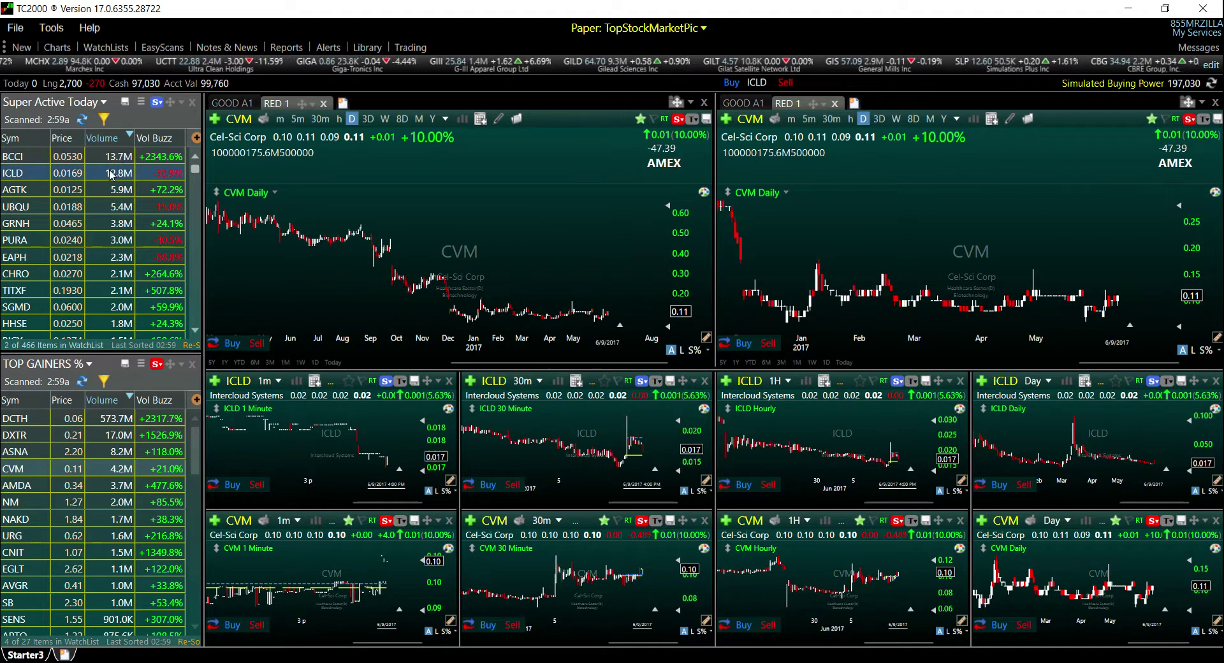
key("Down")
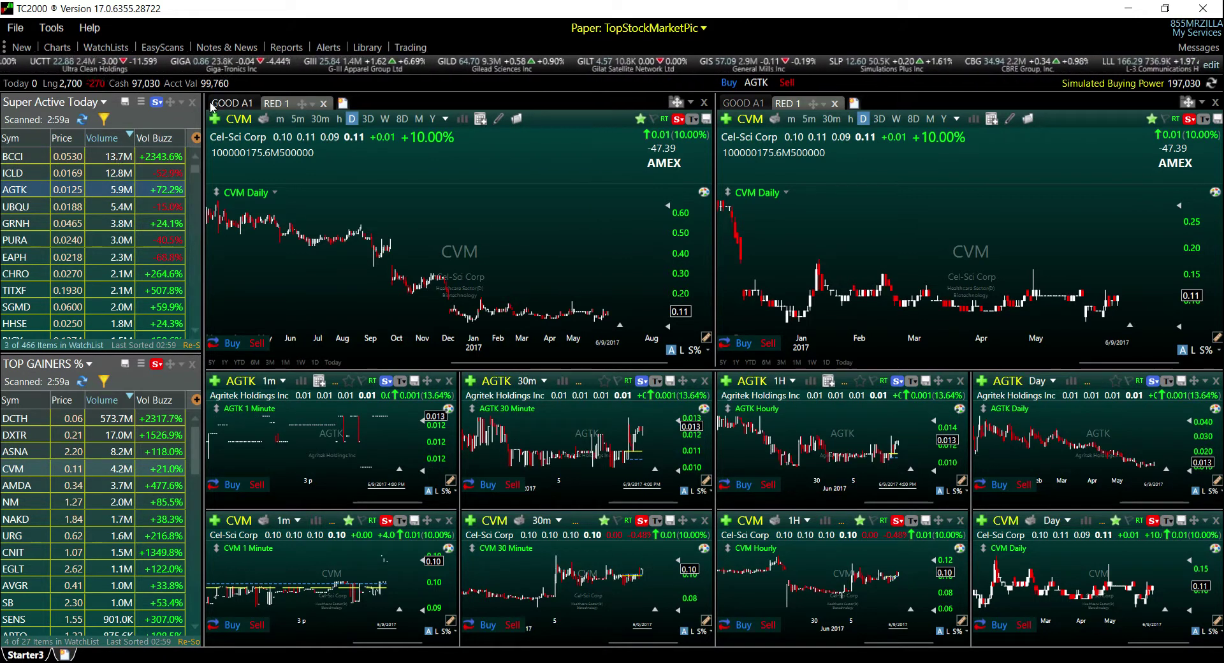
left_click(232, 103)
left_click(751, 106)
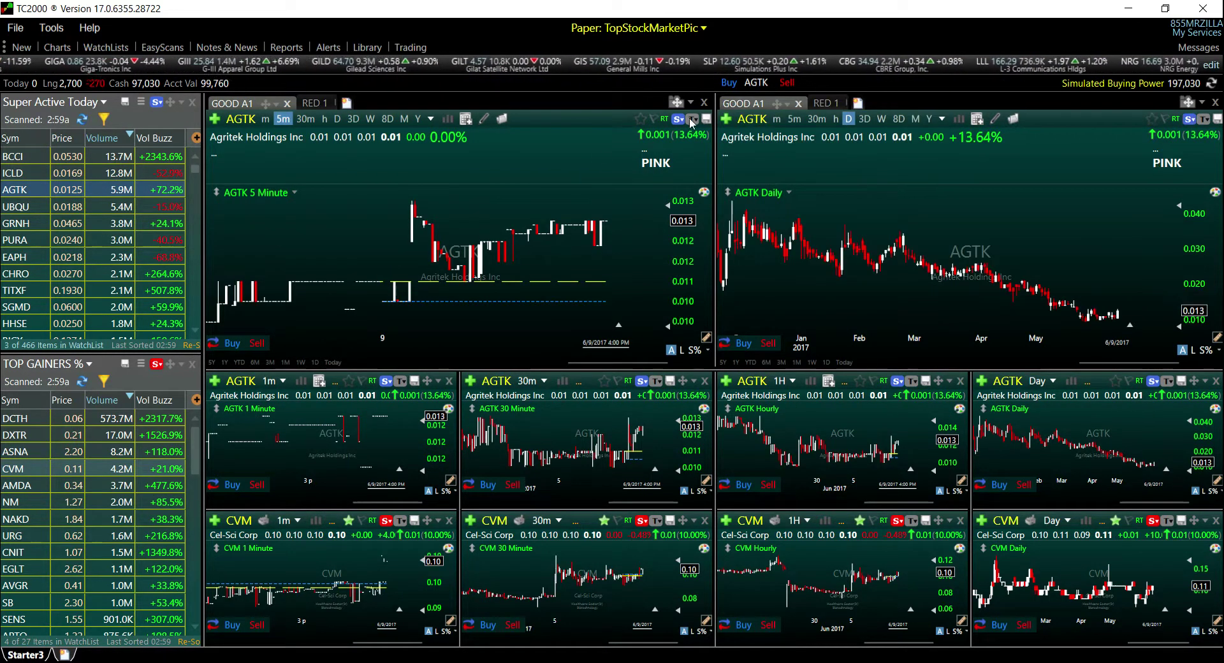
Step down the Super Active Today list to EAPH to check that the blue-linked charts follow
key("Down")
key("Down")
key("Down")
key("Down")
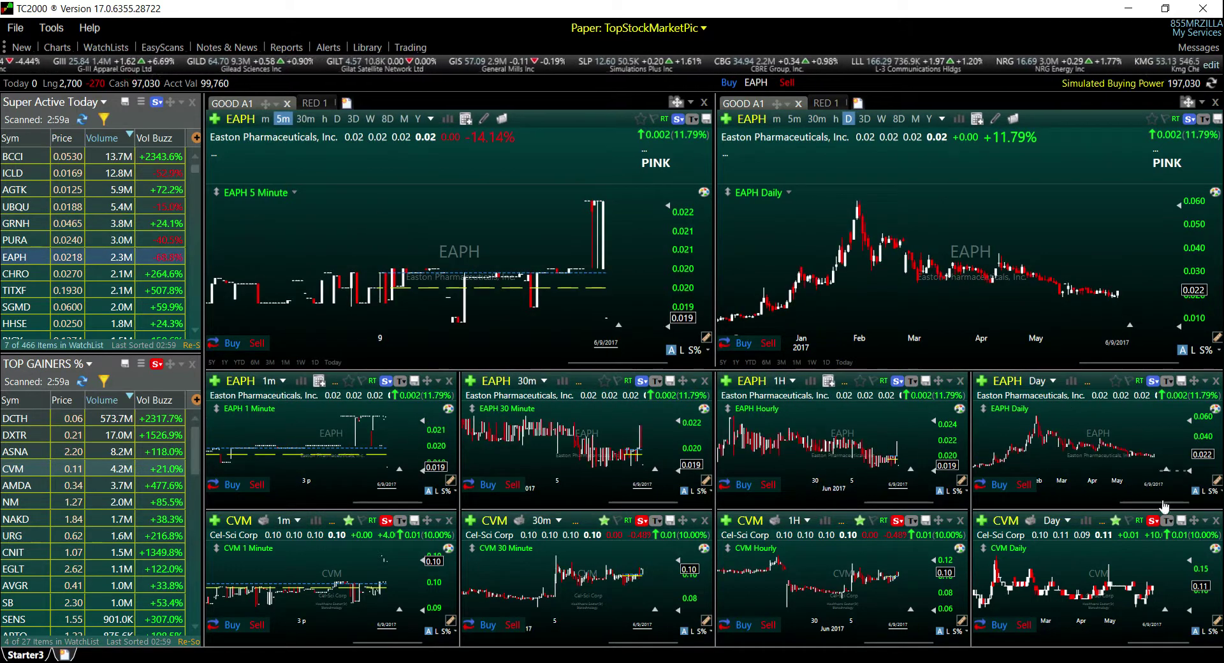